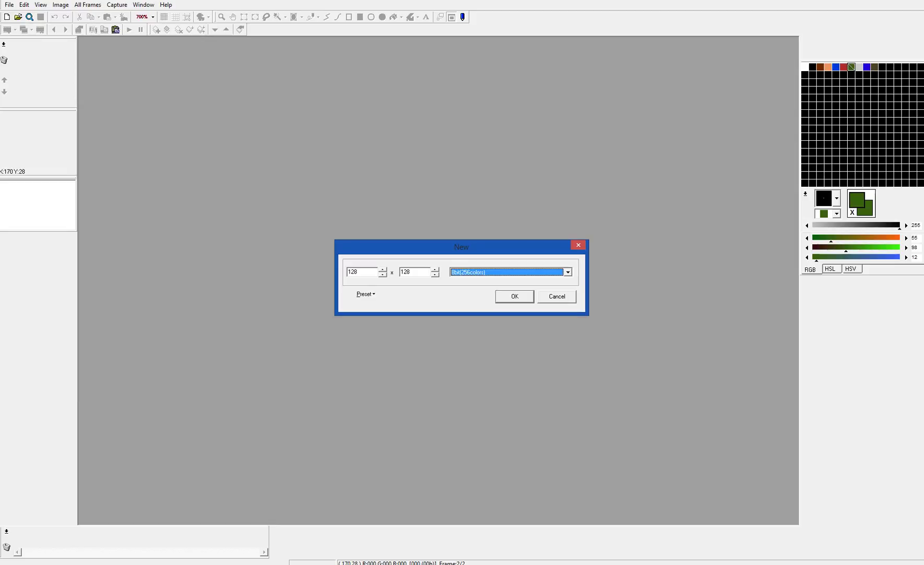
key(Return)
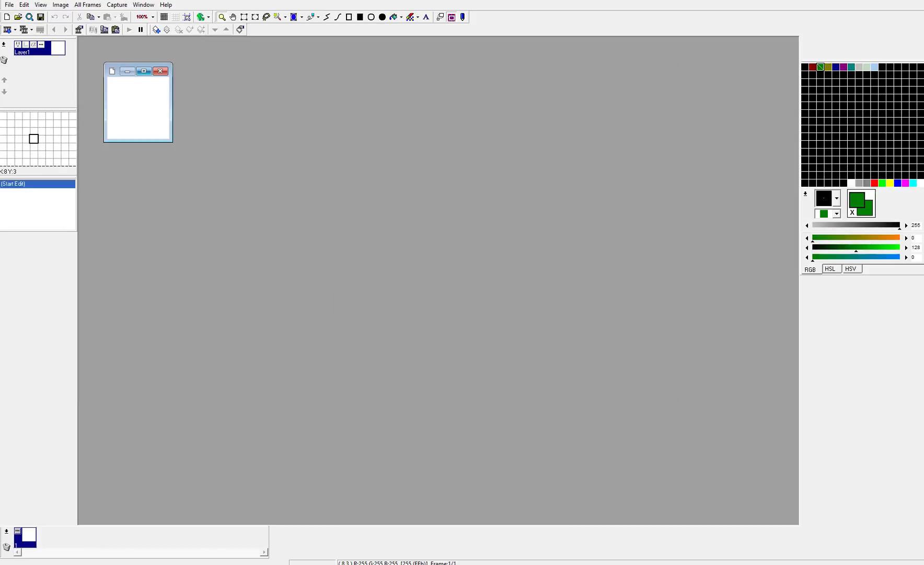
click(144, 71)
scroll(432, 270, up, 5)
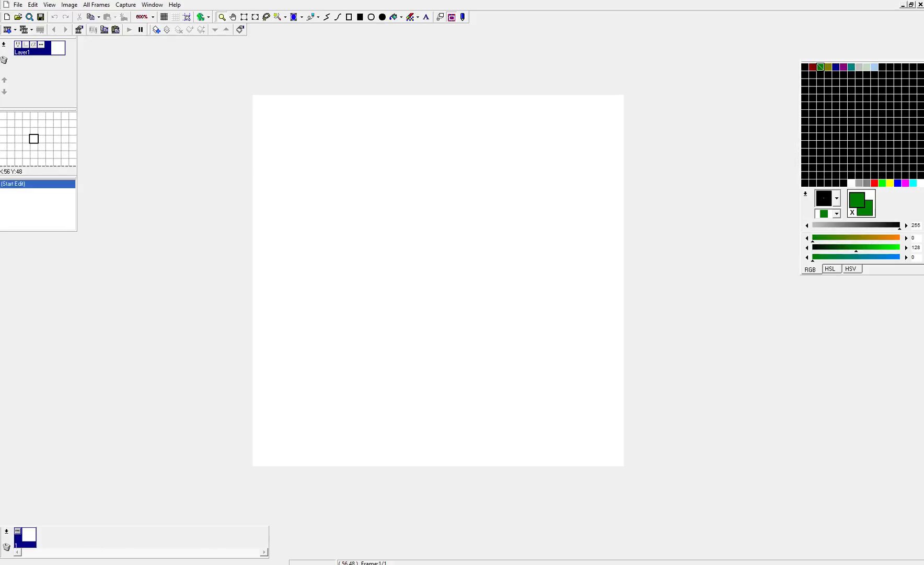
scroll(417, 237, up, 2)
scroll(417, 237, down, 1)
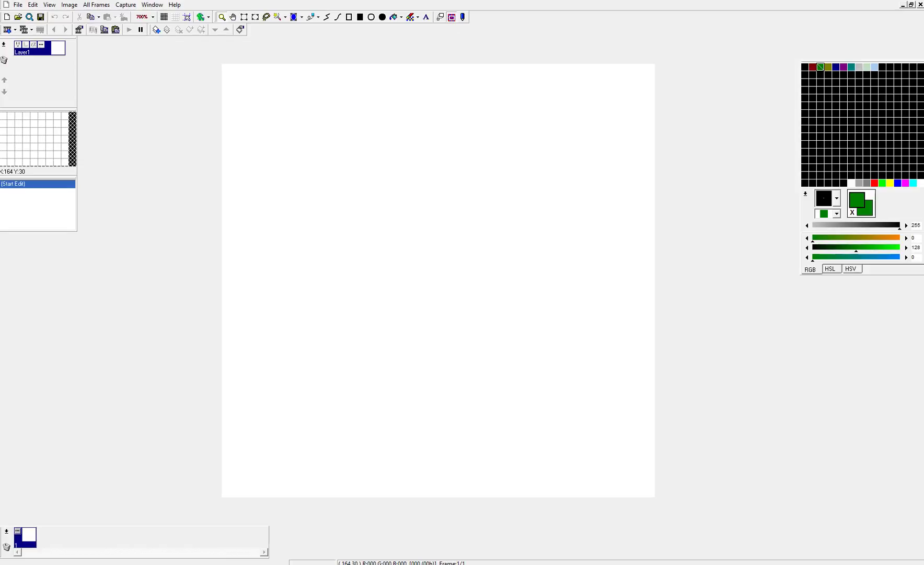
click(830, 269)
click(851, 269)
click(810, 269)
click(921, 5)
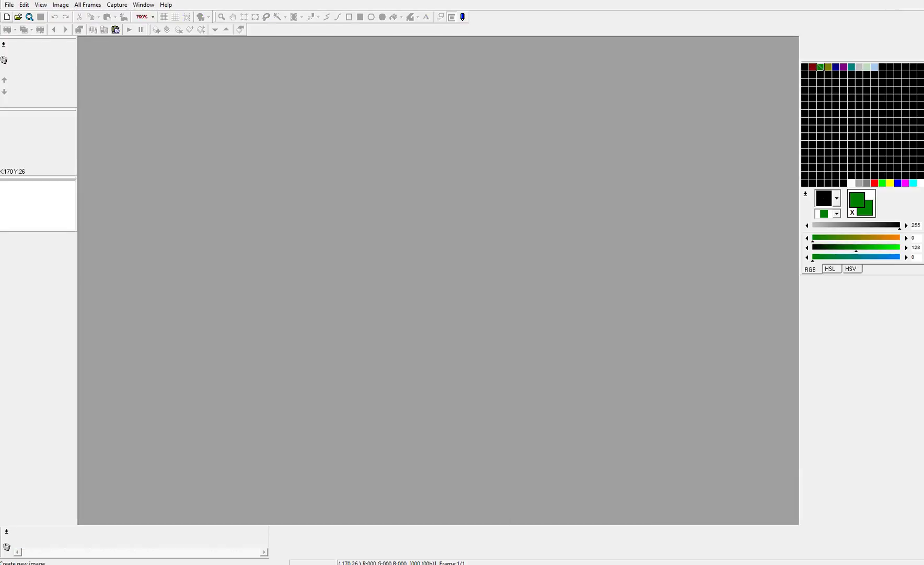
Step: Create a new 128 x 128 image with 32bit (Full color + Alpha channel) depth and magnify it to 700%
click(7, 17)
click(567, 272)
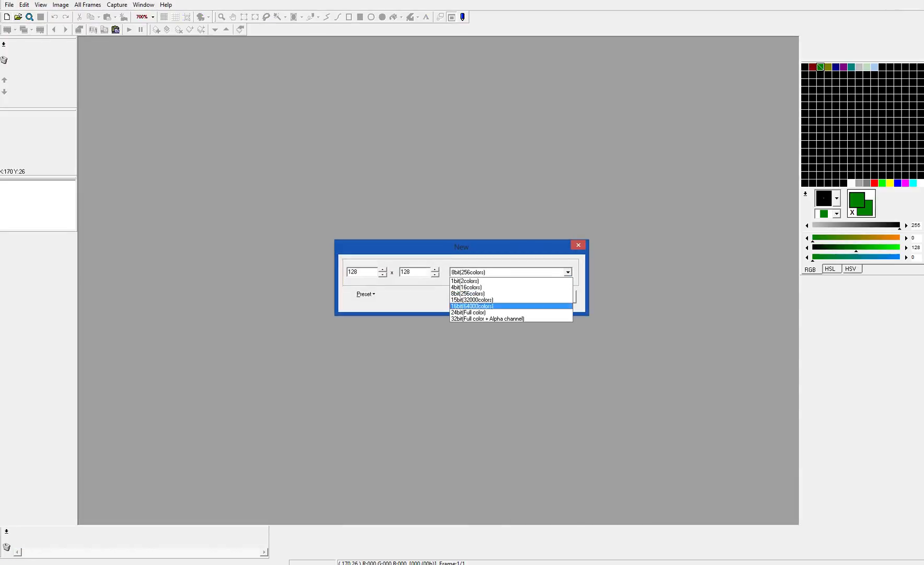
click(506, 318)
key(Return)
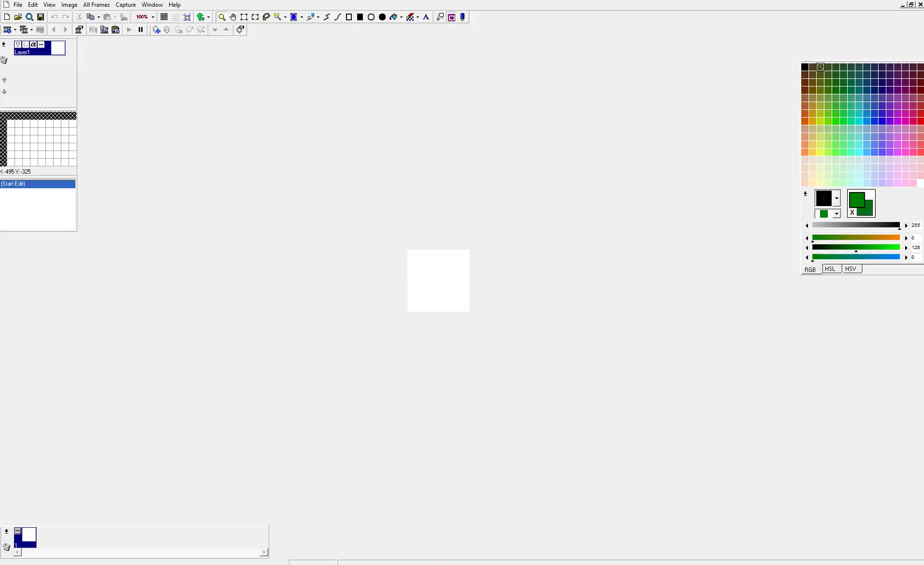
click(452, 262)
click(452, 251)
click(453, 245)
click(453, 242)
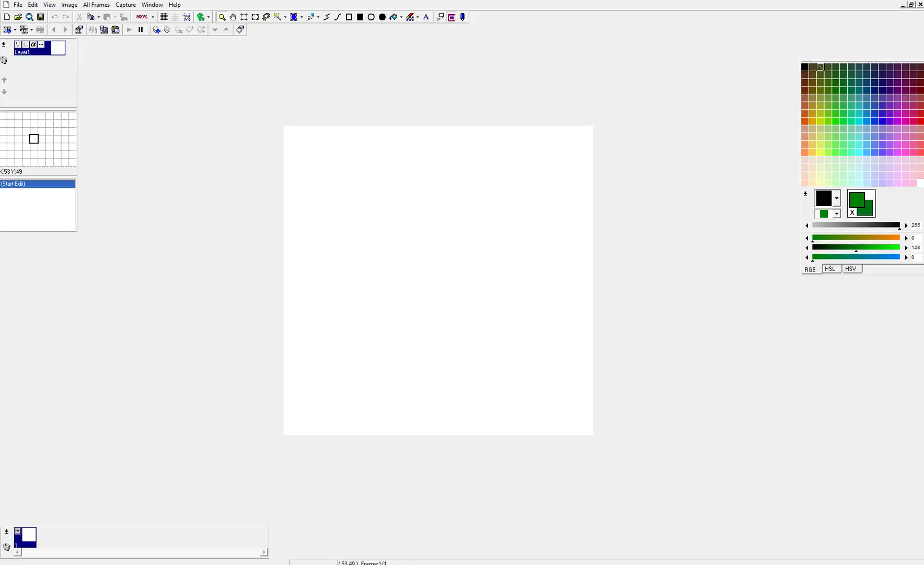
click(455, 237)
click(455, 235)
click(456, 233)
scroll(456, 233, down, 1)
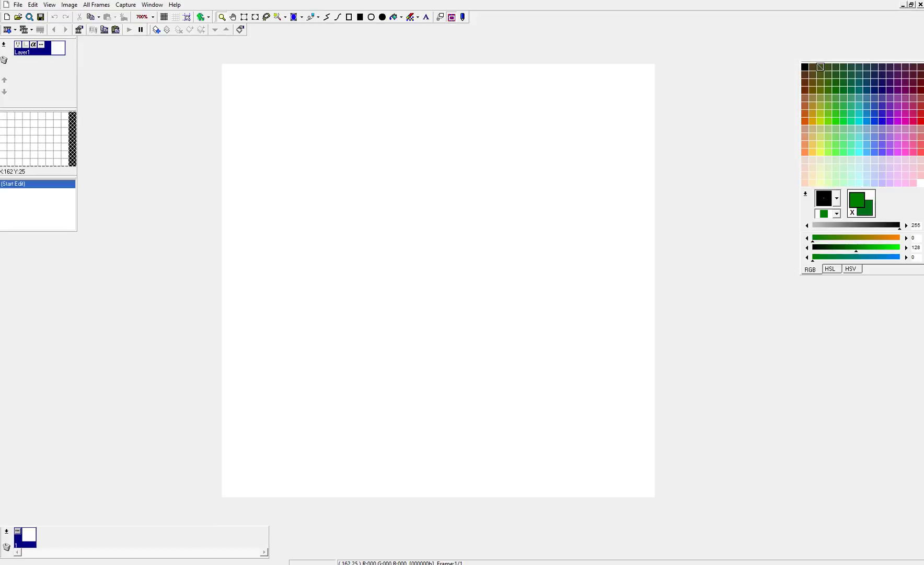
Step: Draw a black creature head with a long pointed crest, an eye, a mouth and the start of the neck
click(805, 67)
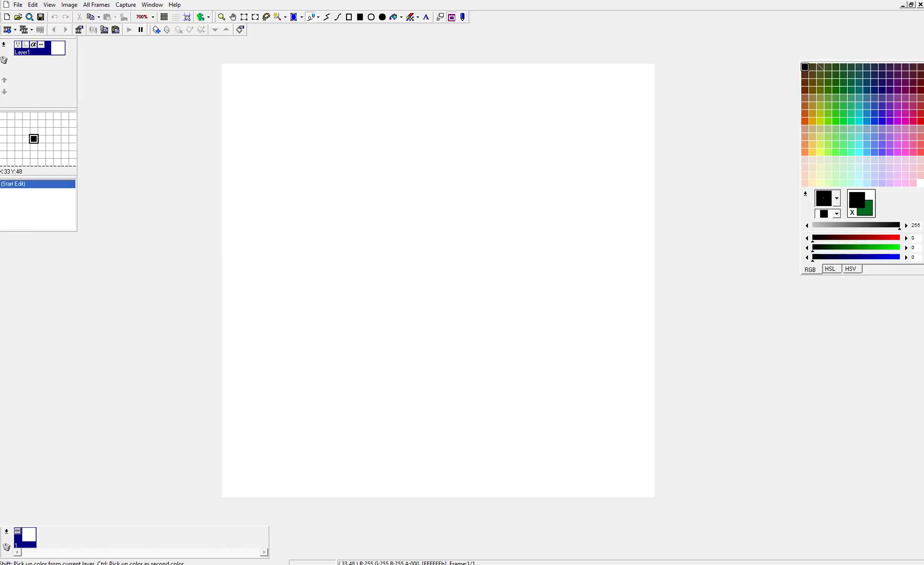
mouse_move(342, 218)
mouse_down()
mouse_move(267, 231)
mouse_move(444, 251)
mouse_move(443, 231)
mouse_move(412, 217)
mouse_move(324, 222)
mouse_up()
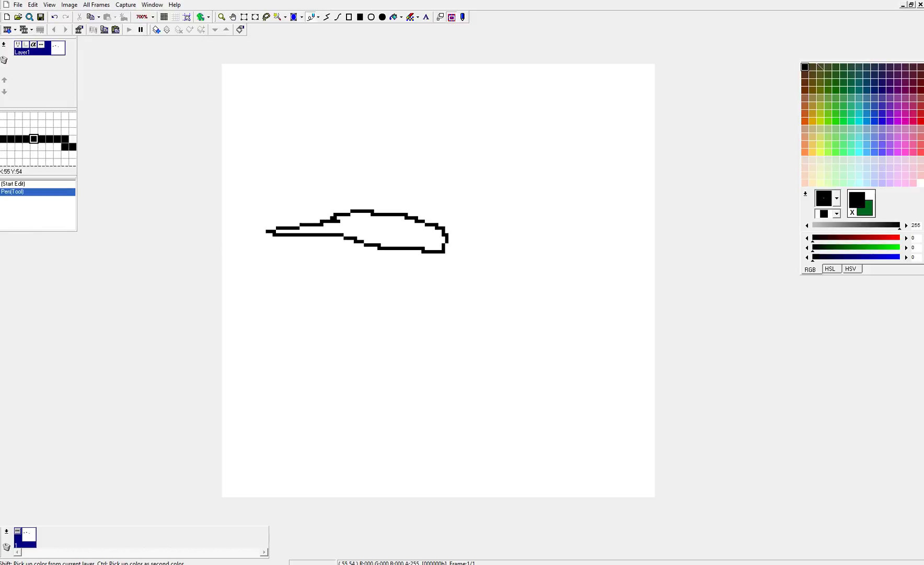
click(413, 231)
mouse_move(416, 237)
mouse_down()
mouse_move(445, 245)
mouse_move(392, 275)
mouse_move(393, 301)
mouse_up()
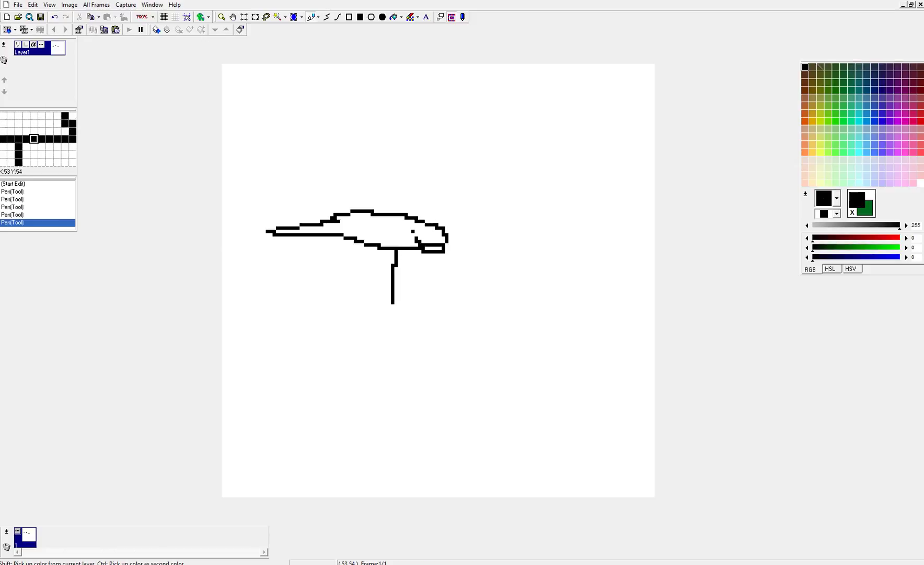
Step: Outline the creature's narrow body and both legs below the head in black, ending each leg in a foot
mouse_move(403, 251)
mouse_down()
mouse_move(426, 414)
mouse_move(458, 403)
mouse_move(419, 438)
mouse_up()
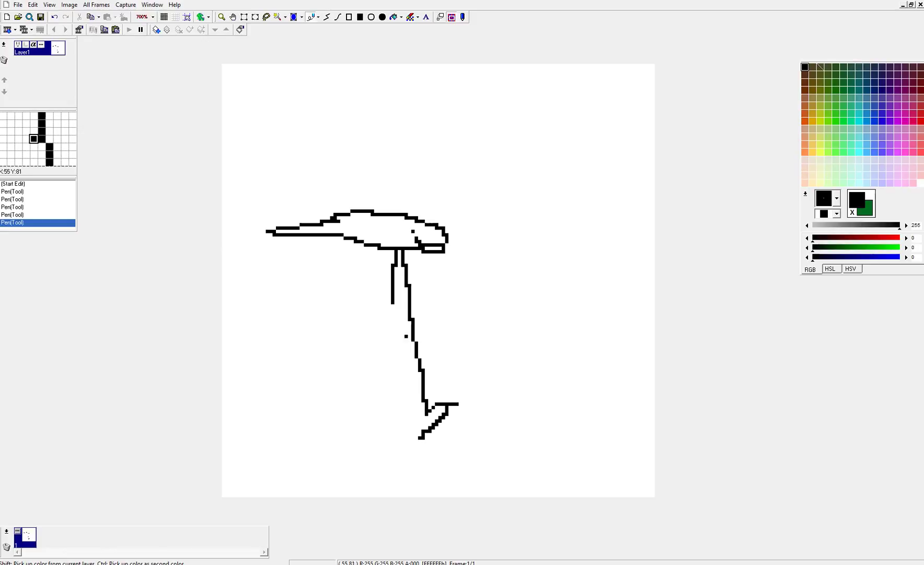
click(390, 302)
mouse_move(391, 302)
mouse_down()
mouse_move(393, 357)
mouse_move(376, 434)
mouse_move(407, 471)
mouse_move(409, 427)
mouse_move(383, 427)
mouse_up()
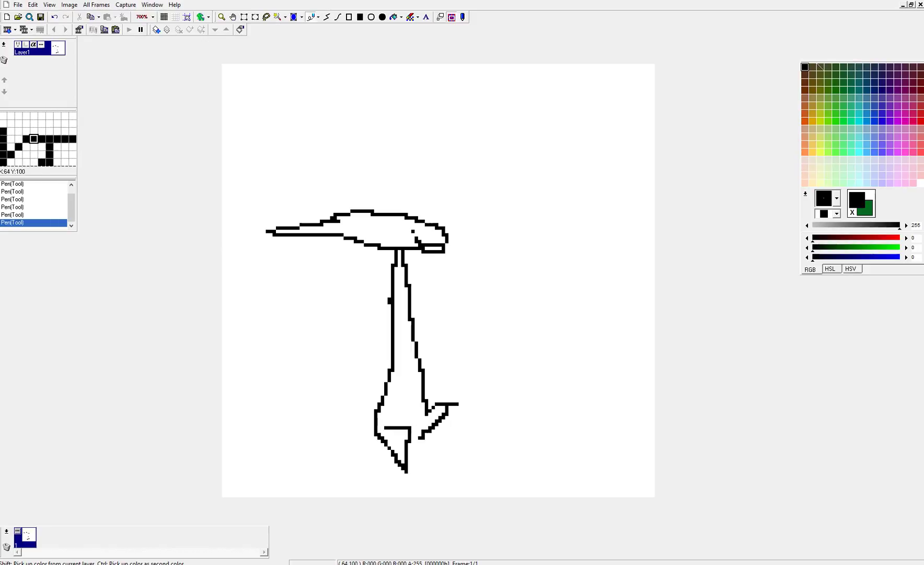
Step: Erase the right leg's foot in white, then redraw it in black as a larger triangular foot and close the inner leg lines
right_click(450, 397)
mouse_move(443, 403)
mouse_down()
mouse_move(437, 417)
mouse_move(447, 404)
mouse_move(453, 411)
mouse_move(454, 396)
mouse_move(423, 437)
mouse_up()
click(440, 403)
click(433, 428)
click(423, 431)
click(420, 437)
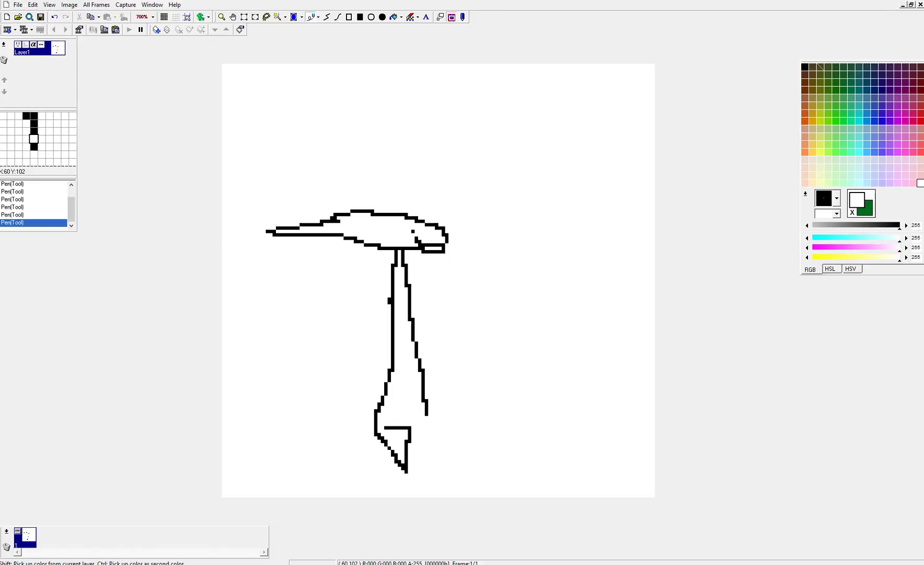
right_click(427, 410)
mouse_move(430, 414)
mouse_down()
mouse_move(484, 387)
mouse_move(477, 422)
mouse_move(439, 430)
mouse_move(405, 418)
mouse_move(403, 335)
mouse_move(396, 419)
mouse_up()
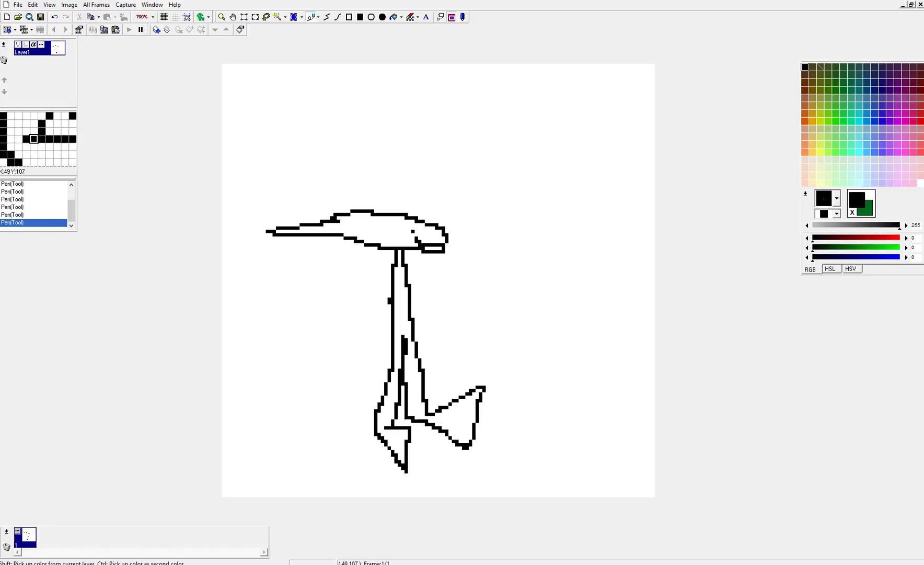
Step: Draw a large triangular wing outline on each side of the creature's upper body
click(250, 390)
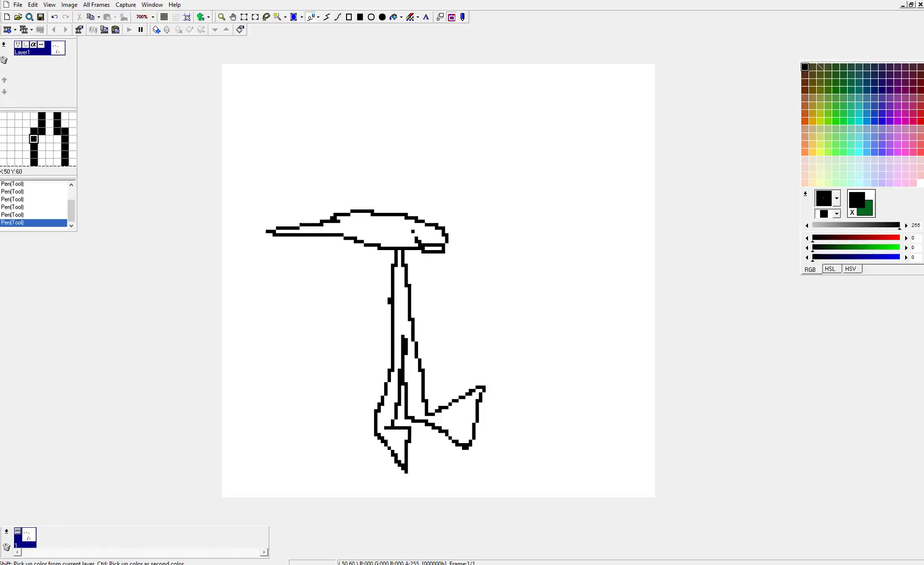
mouse_move(392, 264)
mouse_down()
mouse_move(273, 353)
mouse_move(396, 354)
mouse_up()
mouse_move(406, 261)
mouse_down()
mouse_move(439, 279)
mouse_move(476, 346)
mouse_move(419, 347)
mouse_up()
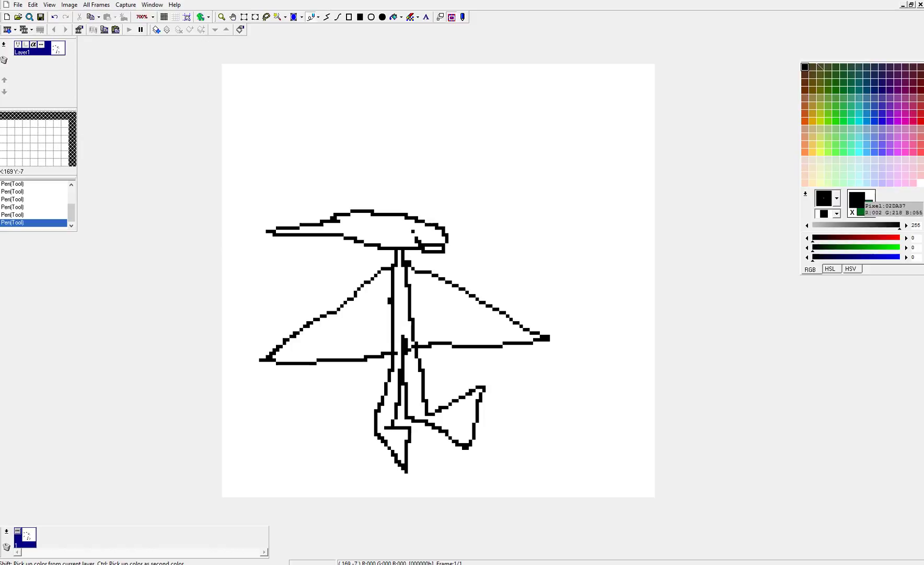
Step: Flood fill the creature's head, body, wings, legs and feet with bright green (RGB 2, 218, 55)
click(844, 121)
click(393, 18)
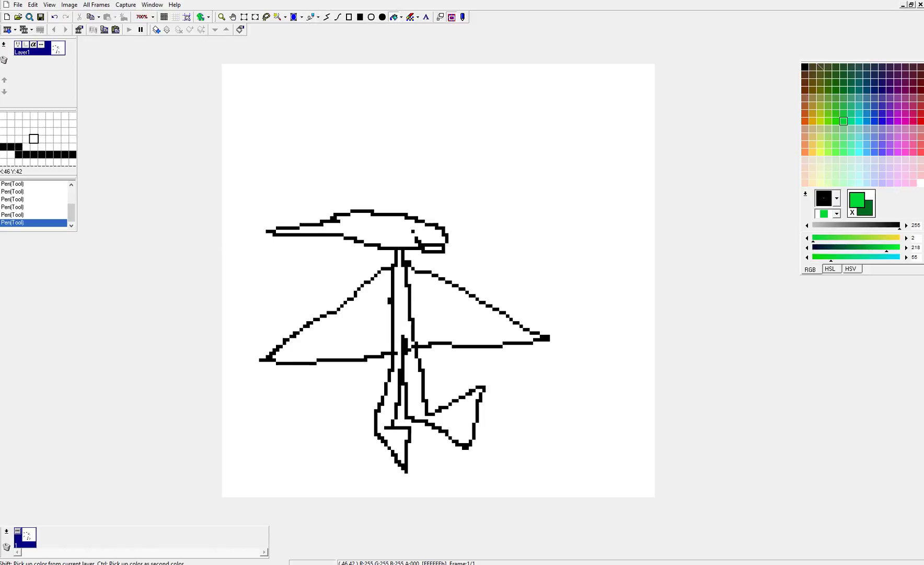
click(376, 230)
click(334, 335)
click(385, 413)
click(419, 335)
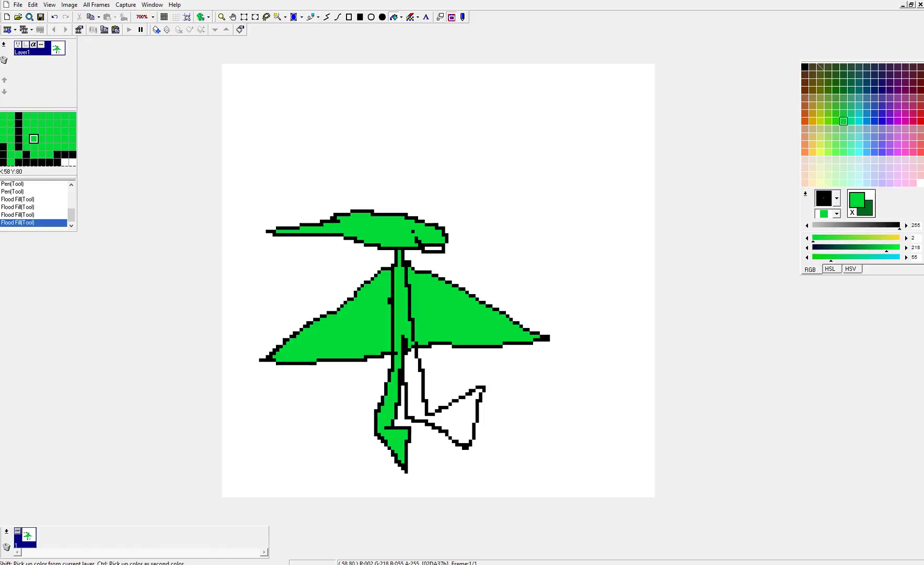
click(413, 387)
click(460, 415)
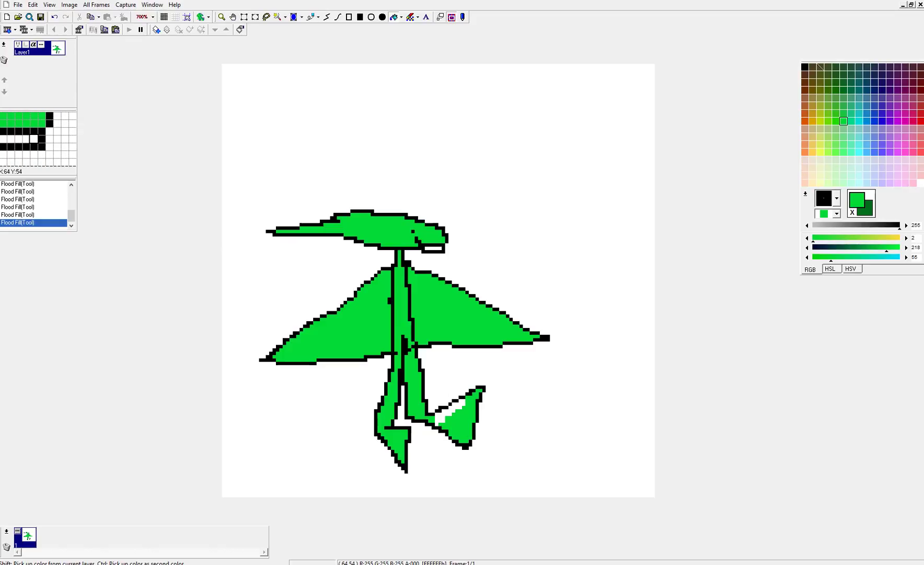
Step: Undo the stray fill of the black outline and fill the mouth and the white gap in the right foot green
click(436, 244)
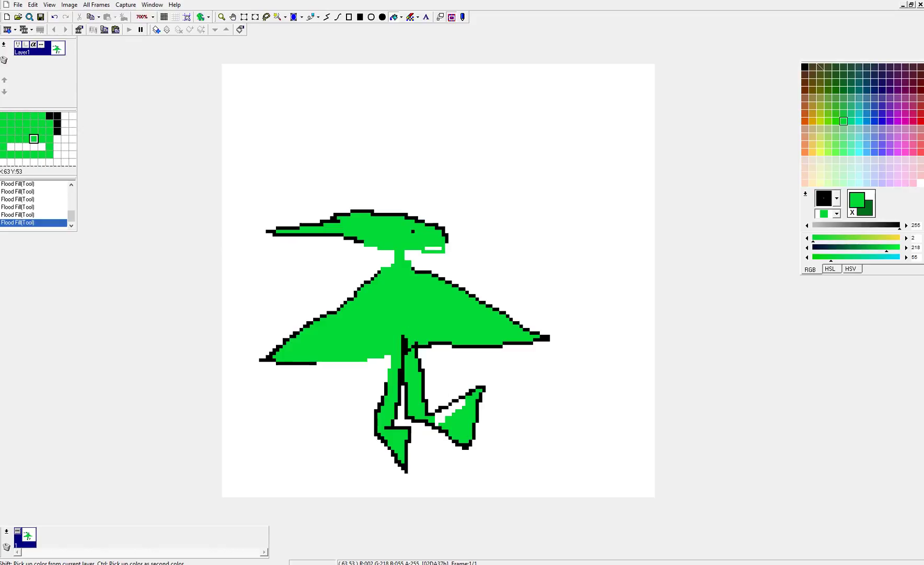
key(ctrl+z)
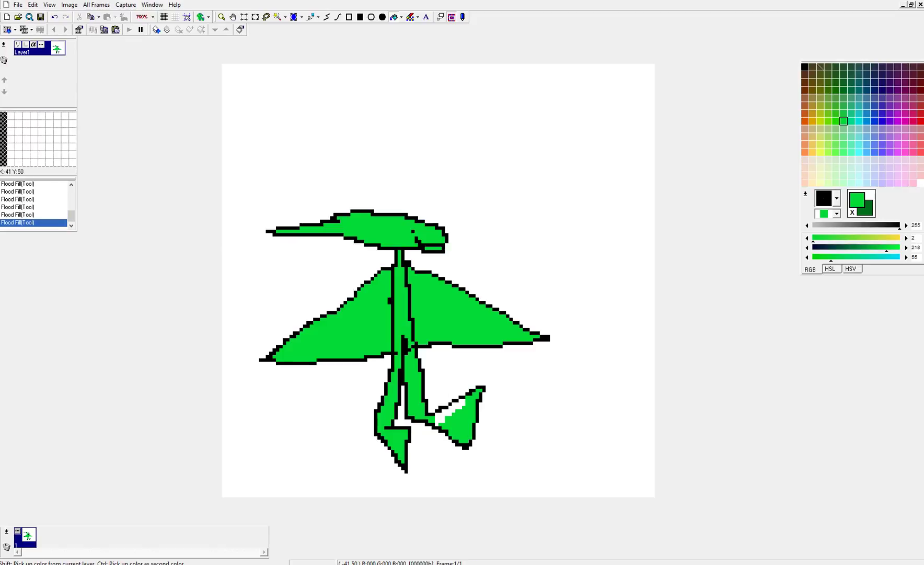
click(454, 407)
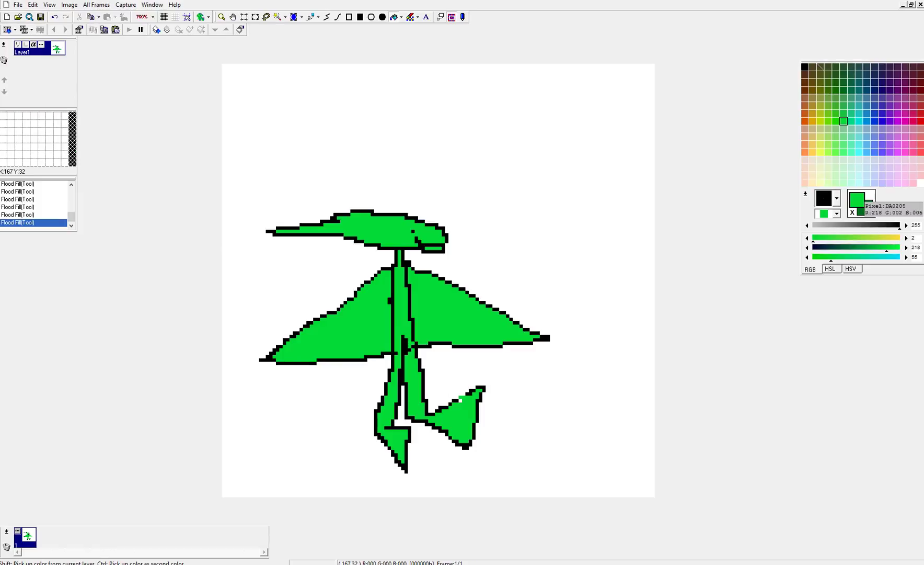
Step: Handwrite "Le Sigh" with trailing dots above the creature in red (RGB 218, 2, 5) using the Pen tool
click(920, 121)
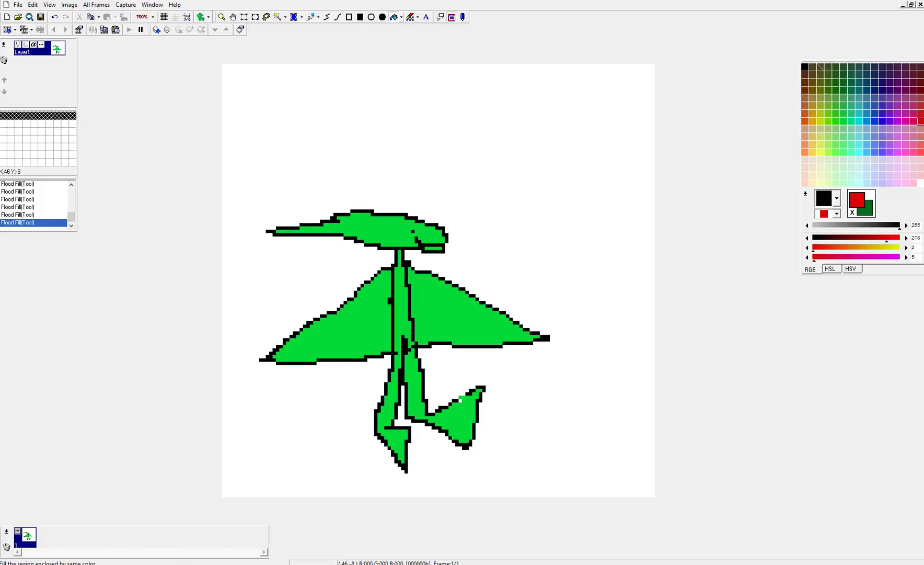
mouse_move(247, 78)
mouse_down()
mouse_move(257, 142)
mouse_move(315, 126)
mouse_move(291, 125)
mouse_move(330, 153)
mouse_up()
click(315, 129)
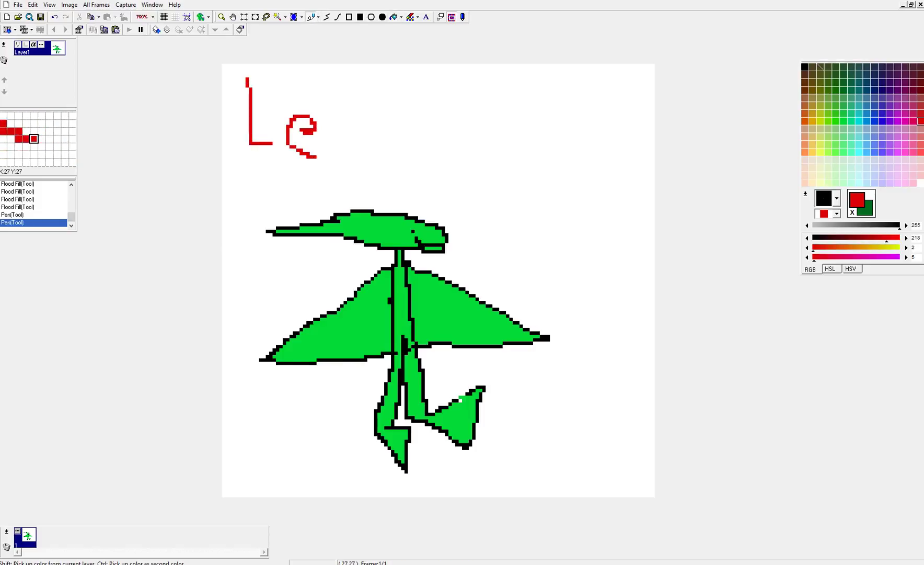
mouse_move(421, 103)
mouse_down()
mouse_move(385, 137)
mouse_move(420, 154)
mouse_move(386, 167)
mouse_move(434, 156)
mouse_move(437, 164)
mouse_move(437, 123)
mouse_move(498, 139)
mouse_move(470, 130)
mouse_move(488, 157)
mouse_move(456, 182)
mouse_up()
click(436, 123)
mouse_move(497, 85)
mouse_down()
mouse_move(501, 164)
mouse_move(518, 142)
mouse_move(534, 167)
mouse_up()
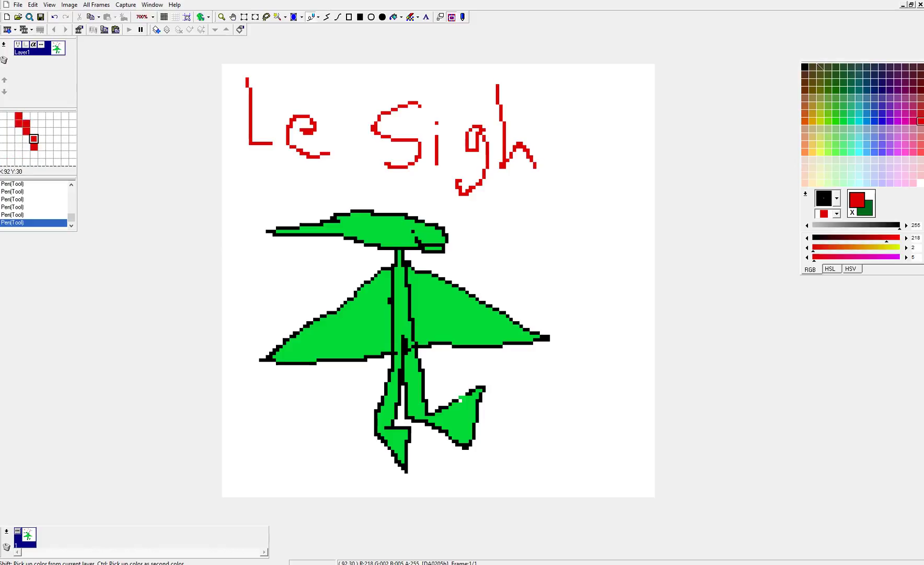
click(555, 166)
click(582, 168)
click(637, 168)
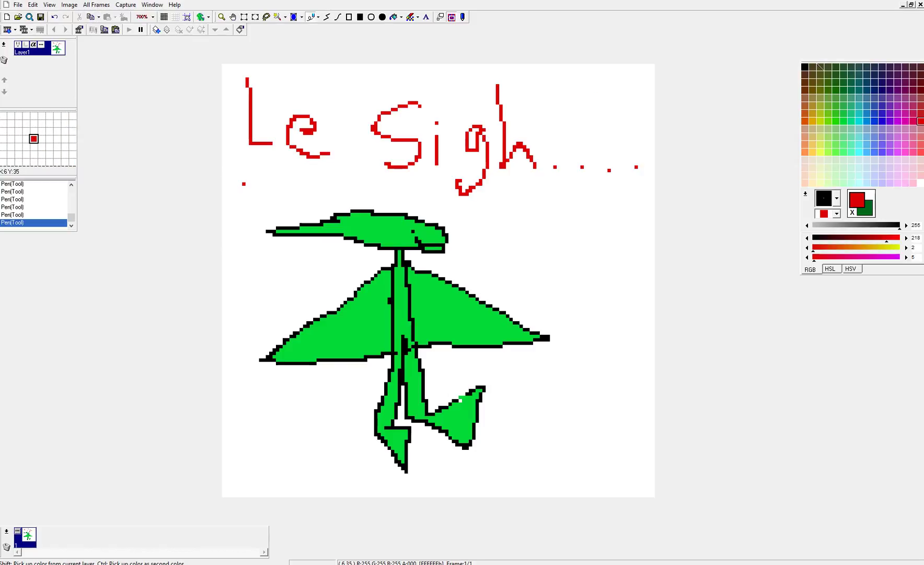
Step: Clear the entire drawing from the canvas
key(ctrl+a)
key(Delete)
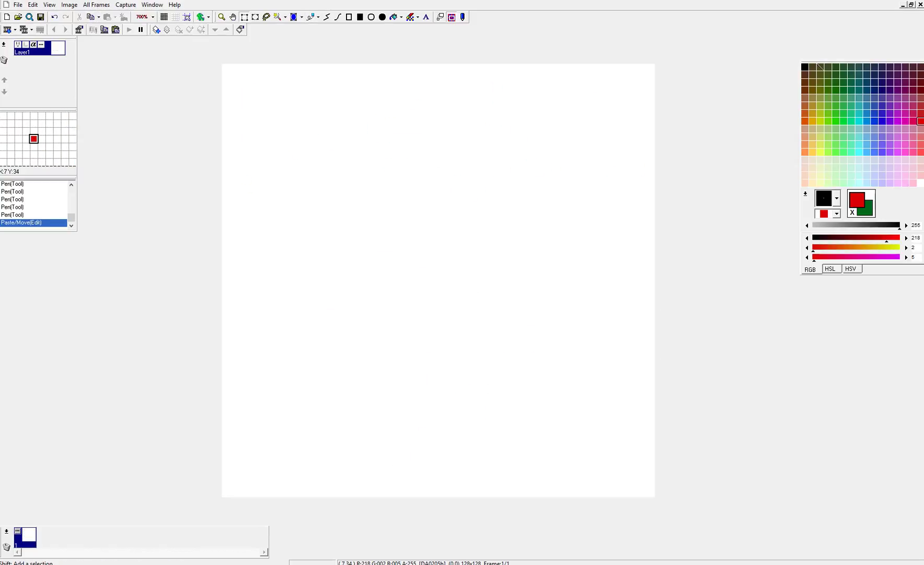
Step: At 900% magnification, draw a black creature head outline with a long thin crest and a pointed snout on the blank canvas
click(805, 66)
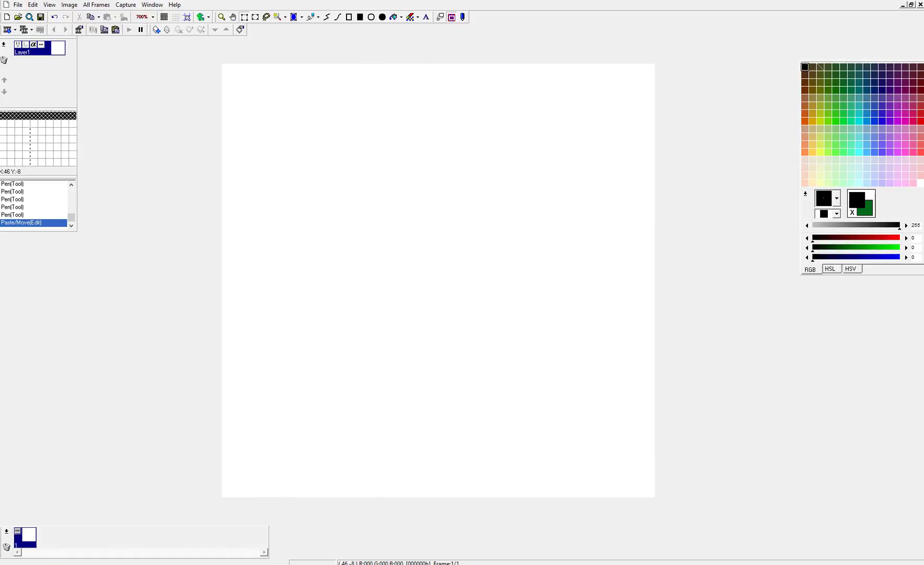
drag(233, 84, 206, 38)
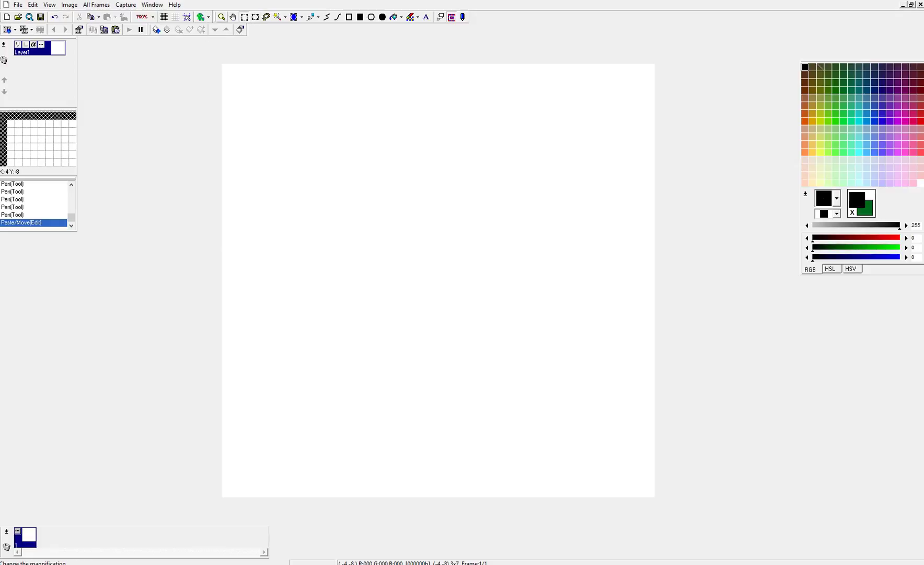
click(221, 17)
click(439, 209)
click(438, 210)
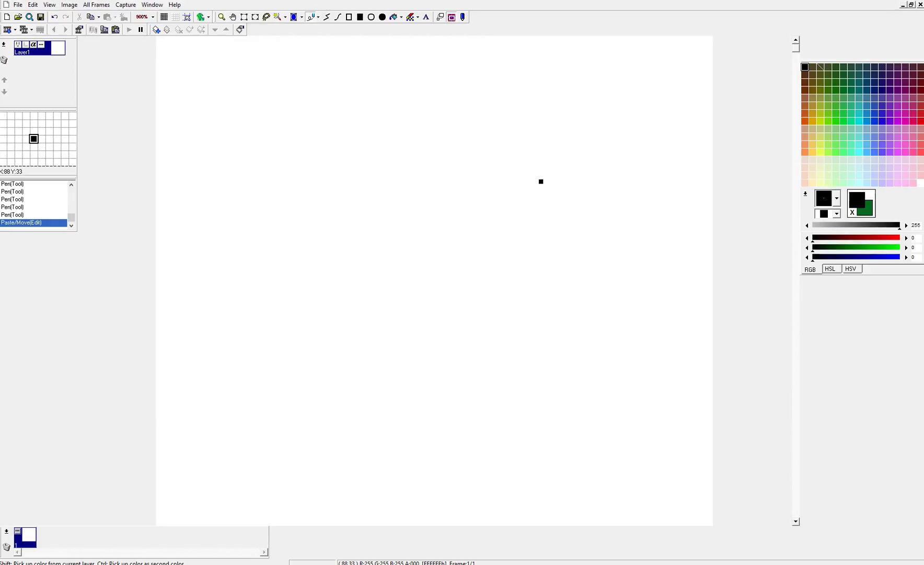
mouse_move(539, 177)
mouse_down()
mouse_move(563, 208)
mouse_move(536, 242)
mouse_move(479, 242)
mouse_move(384, 203)
mouse_move(284, 186)
mouse_move(545, 179)
mouse_up()
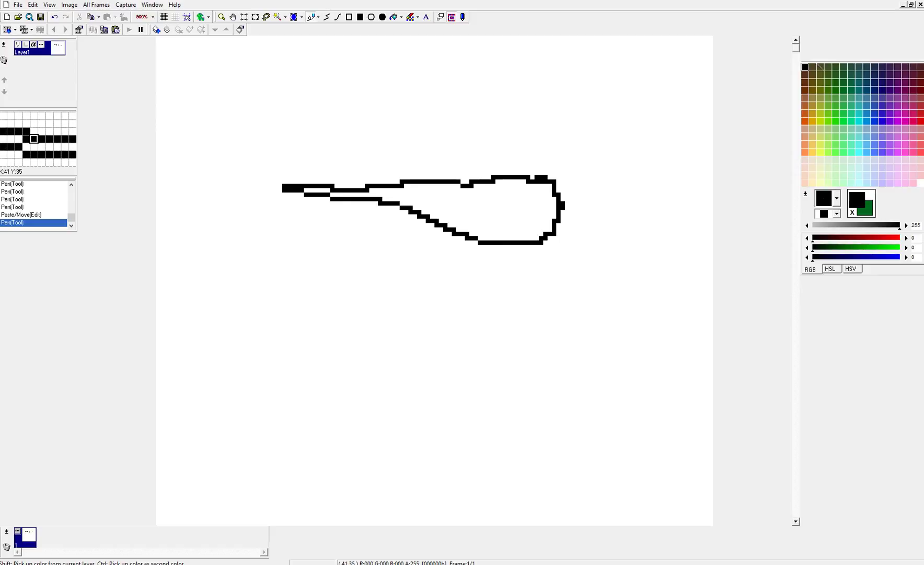
drag(336, 190, 354, 186)
mouse_move(411, 184)
mouse_down()
mouse_move(558, 183)
mouse_move(549, 182)
mouse_move(596, 228)
mouse_move(532, 242)
mouse_move(532, 234)
mouse_up()
Step: Erase the stray bumps along the top of the head outline with white so the upper edge is smooth
right_click(533, 203)
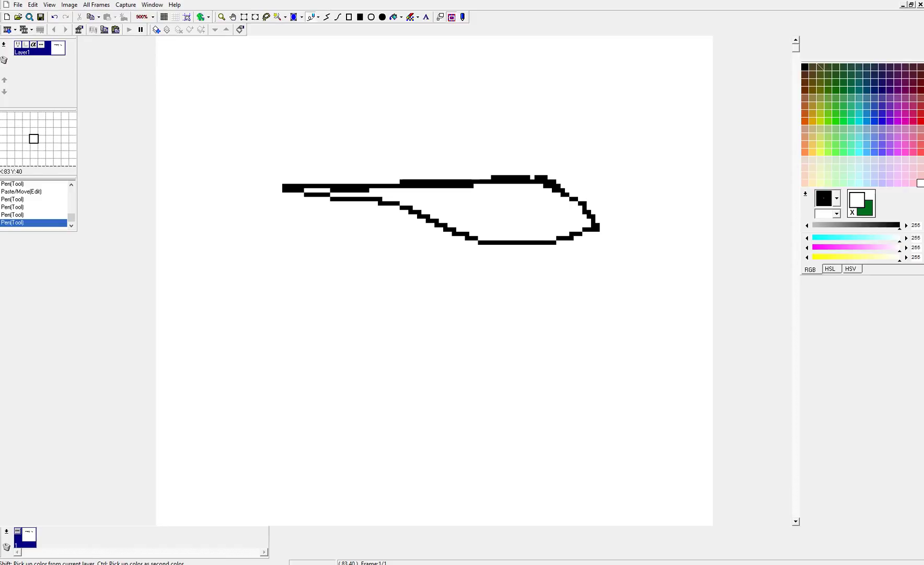
click(493, 178)
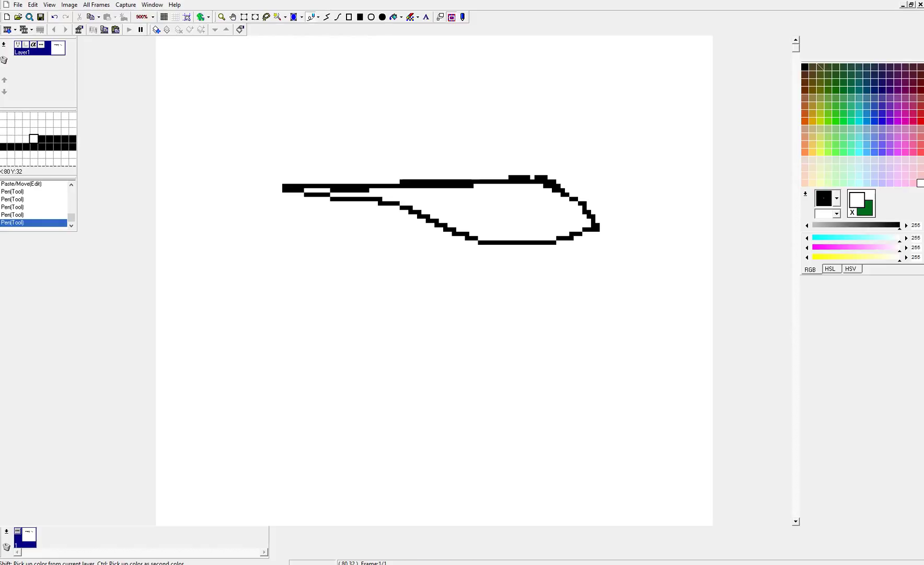
click(546, 177)
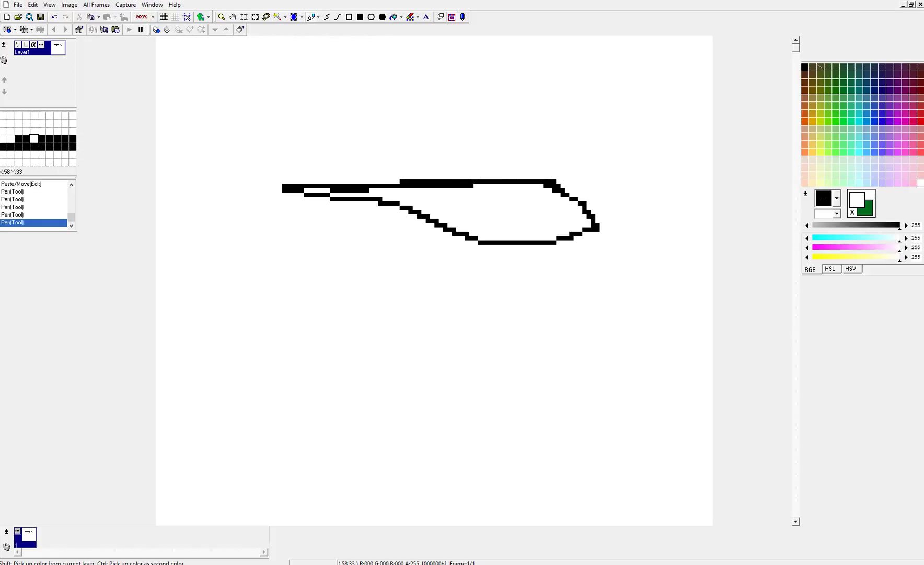
Step: Extend the head's upper edge in black toward the crest tip and thin it to a single-pixel line with white, including the snout corner
right_click(410, 182)
drag(400, 182, 306, 182)
ctrl+click(406, 190)
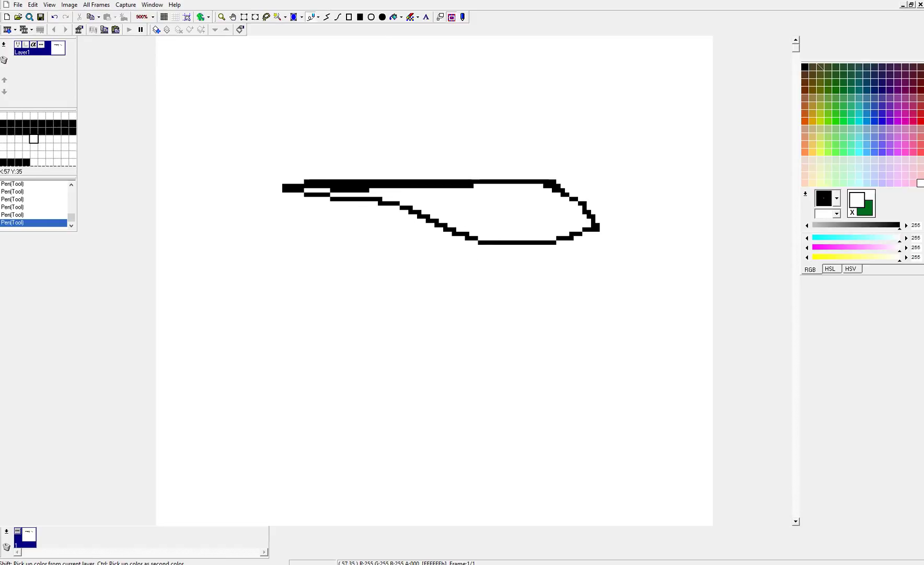
mouse_move(376, 186)
mouse_down()
mouse_move(450, 184)
mouse_move(398, 185)
mouse_up()
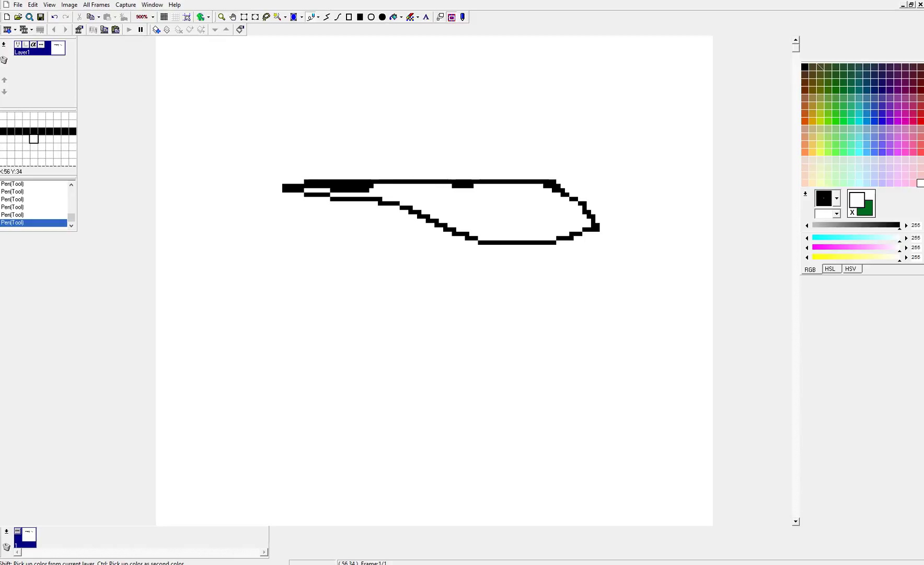
drag(471, 185, 455, 186)
click(546, 186)
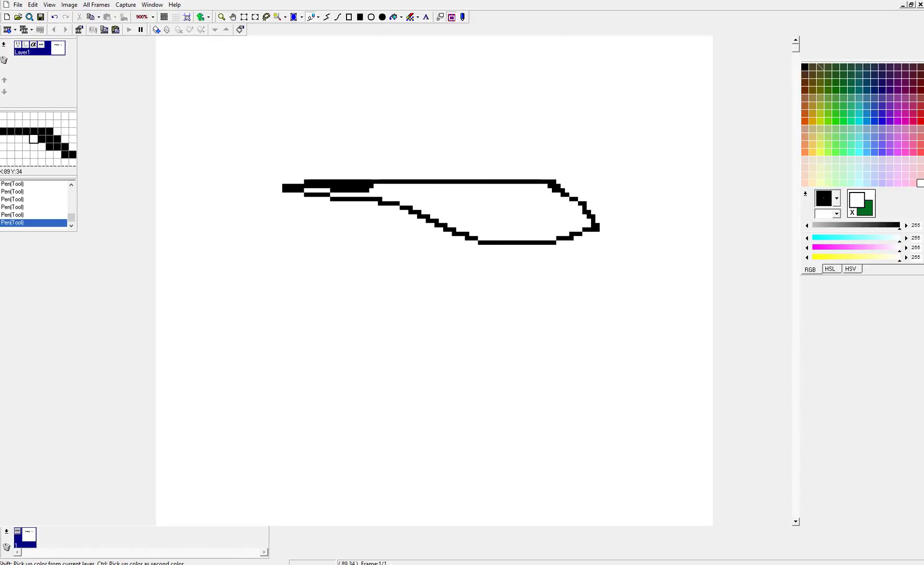
click(557, 190)
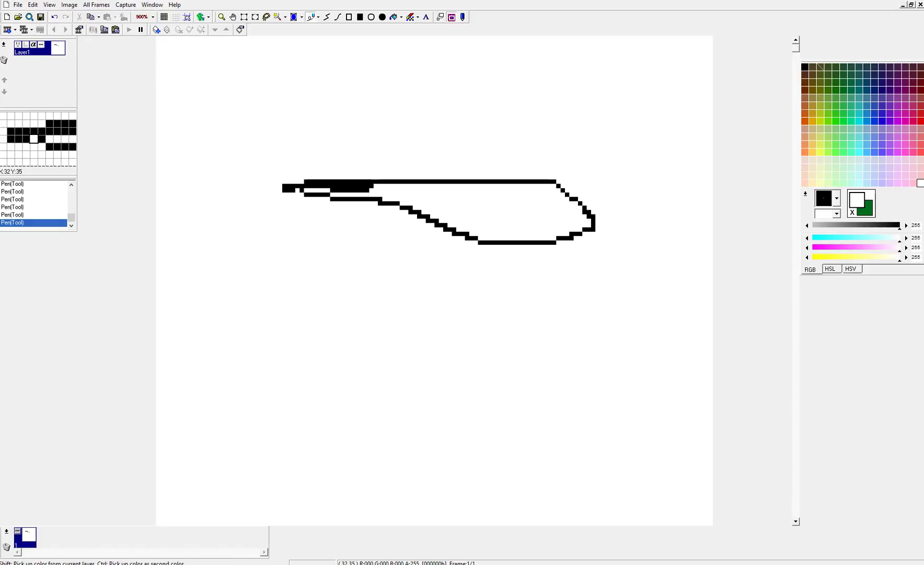
Step: Hollow out the crest and redraw its outline in black so the top and lower lines meet at a pointed tip
right_click(288, 190)
mouse_move(280, 186)
mouse_down()
mouse_move(370, 187)
mouse_move(332, 190)
mouse_up()
right_click(311, 191)
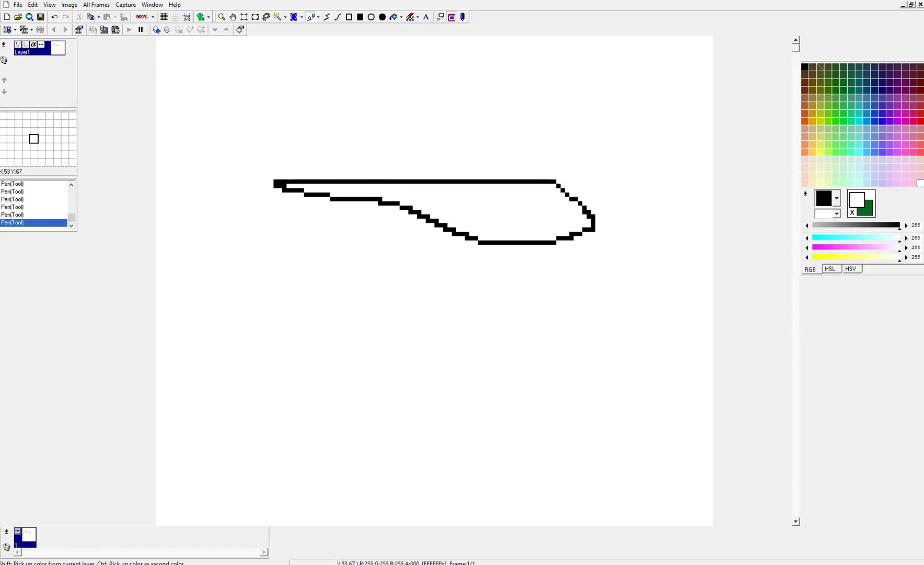
Step: Select the whole head outline and move it up near the upper edge of the canvas
click(244, 17)
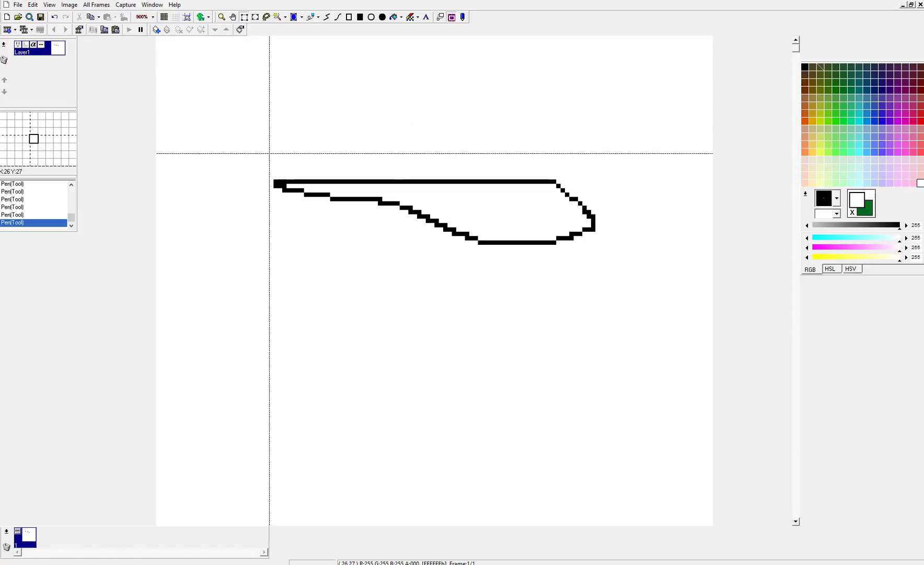
drag(261, 149, 621, 279)
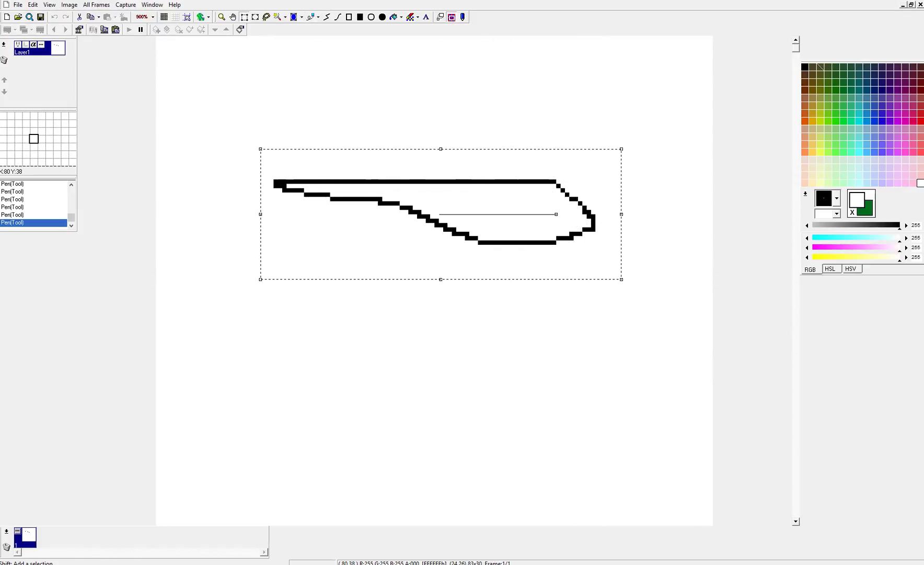
drag(503, 205, 460, 92)
click(427, 231)
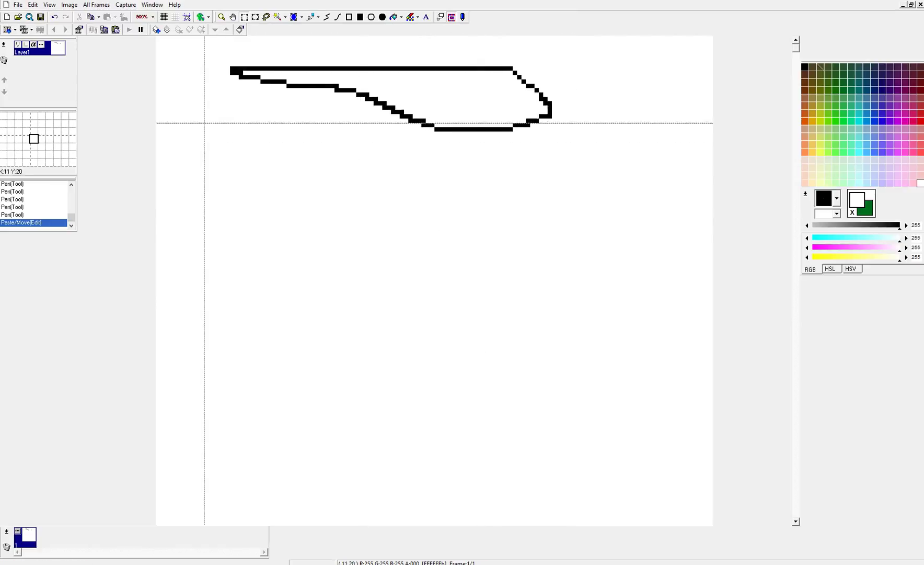
Step: Draw a black torso outline with the Pen tool, narrow at the neck under the head and widening to a flat waist
click(311, 17)
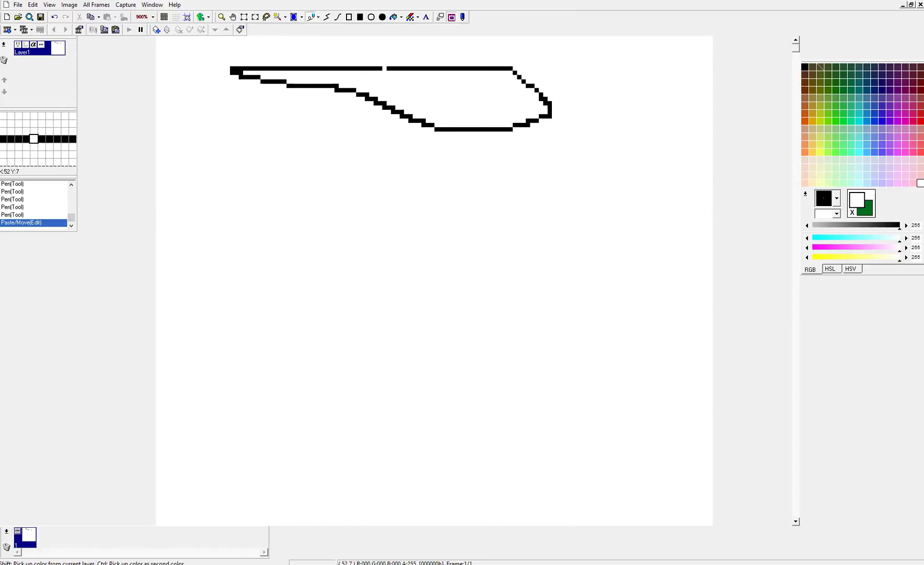
right_click(388, 69)
drag(467, 131, 454, 194)
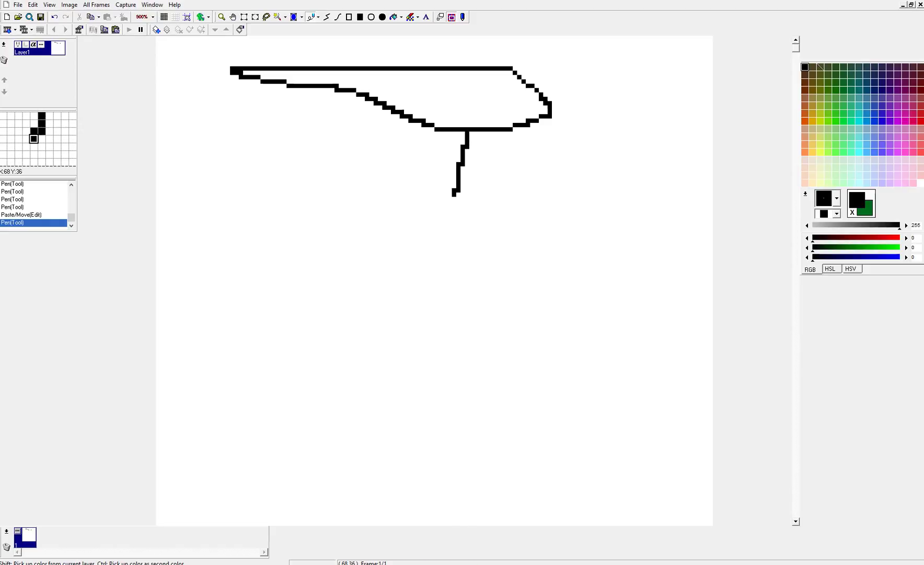
drag(455, 236, 493, 247)
mouse_move(471, 129)
mouse_down()
mouse_move(488, 172)
mouse_move(494, 243)
mouse_up()
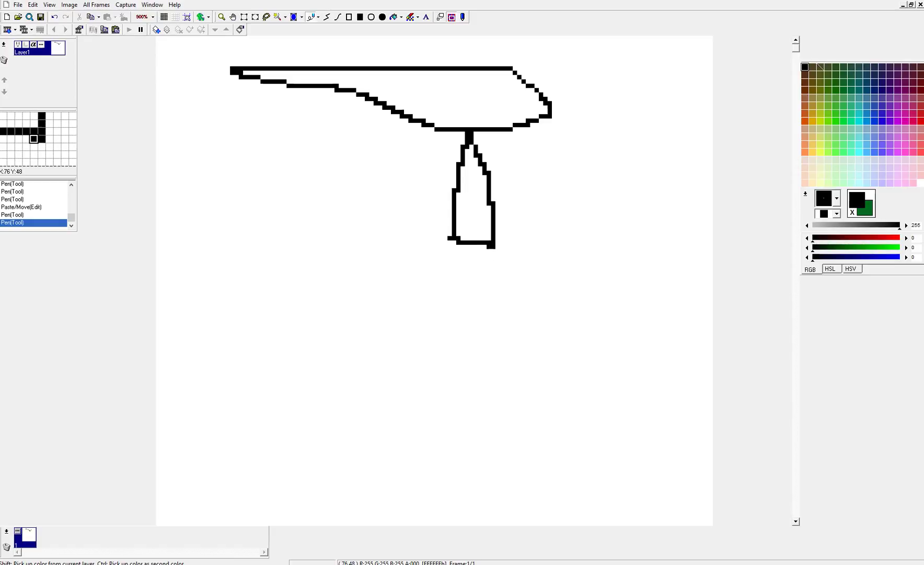
Step: Draw two long thin legs in black below the waist, the front one angled forward and the back one straight down
drag(494, 246, 519, 320)
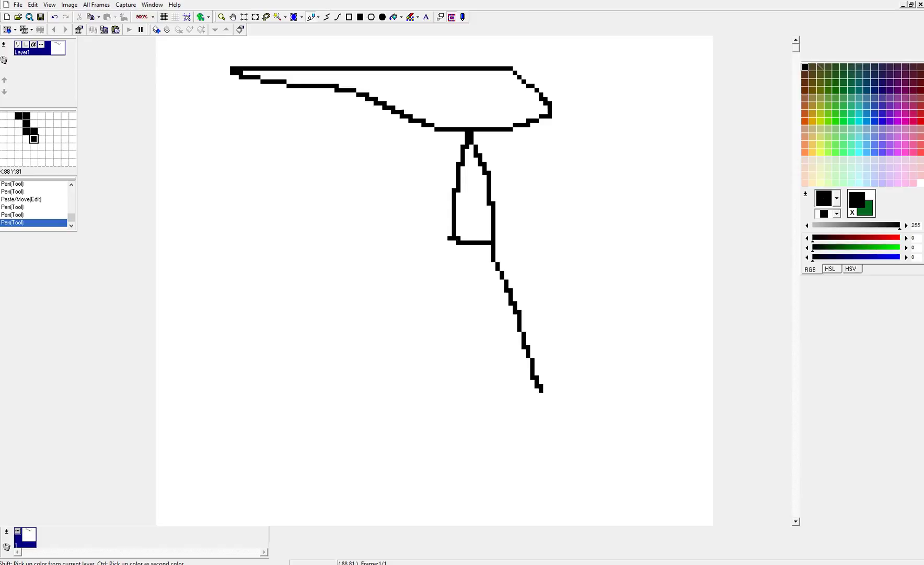
mouse_move(541, 388)
mouse_down()
mouse_move(519, 386)
mouse_move(475, 245)
mouse_move(472, 332)
mouse_up()
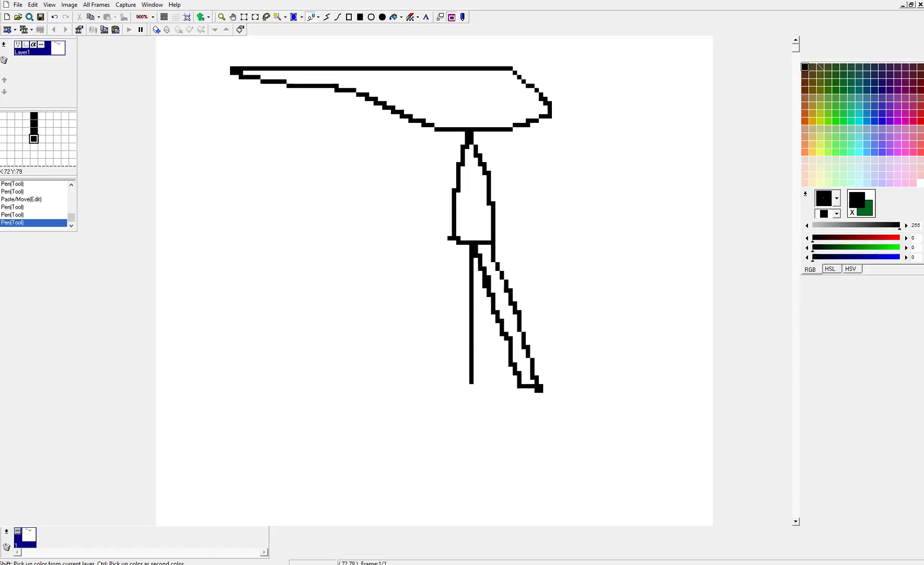
mouse_move(472, 383)
mouse_down()
mouse_move(449, 393)
mouse_move(450, 247)
mouse_move(454, 306)
mouse_move(454, 245)
mouse_up()
right_click(441, 230)
right_click(454, 303)
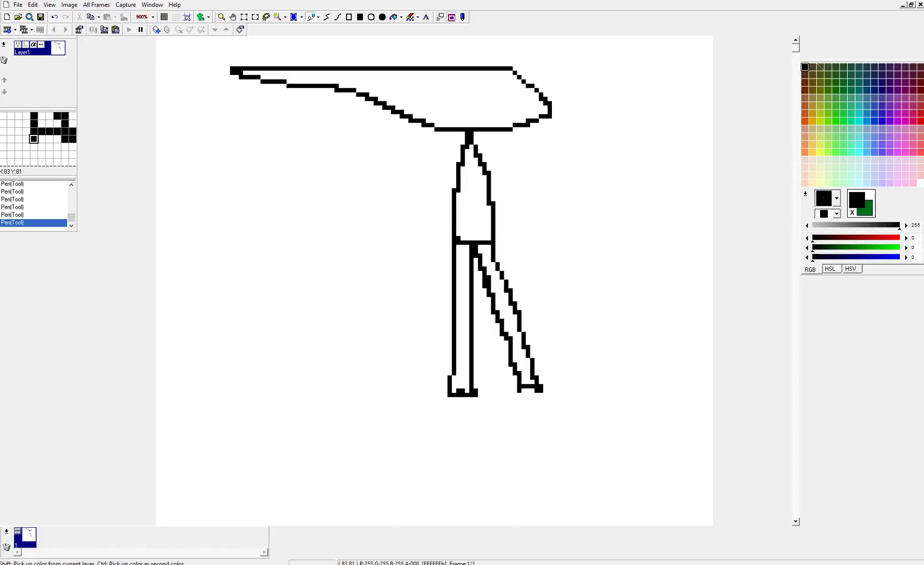
Step: Draw a black high-heeled shoe with a pointed toe at the end of the front leg and trim its upper edge with white
mouse_move(520, 387)
mouse_down()
mouse_move(519, 407)
mouse_move(581, 412)
mouse_move(545, 386)
mouse_move(525, 413)
mouse_move(525, 400)
mouse_move(524, 416)
mouse_move(528, 395)
mouse_move(550, 395)
mouse_up()
right_click(527, 416)
right_click(536, 387)
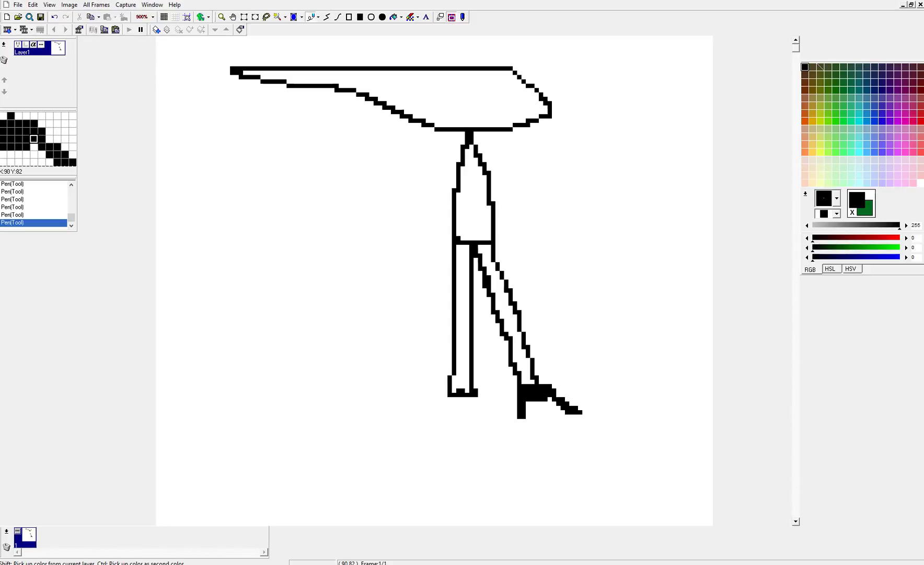
ctrl+click(549, 387)
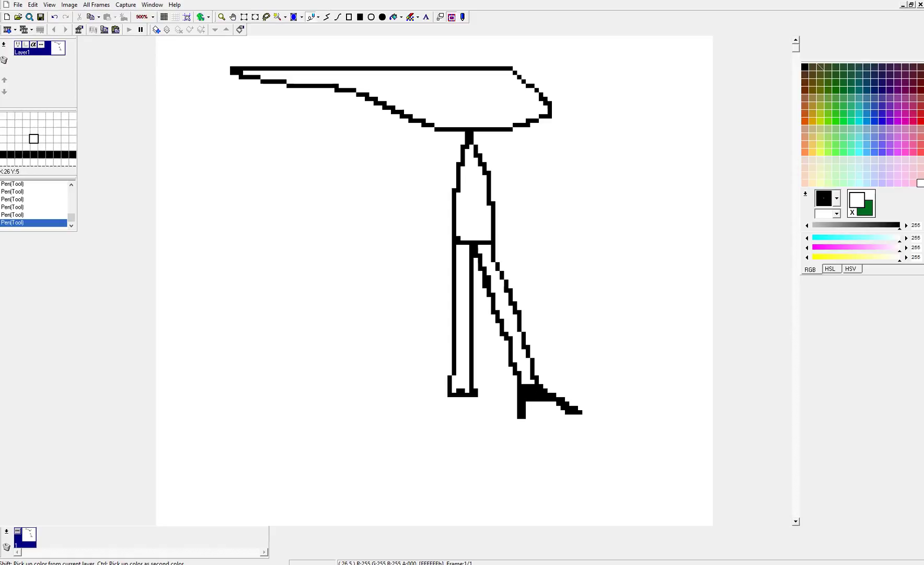
Step: Copy the high-heeled shoe in a 20 x 9 pixel selection and place the copy at the foot of the straight back leg
click(244, 17)
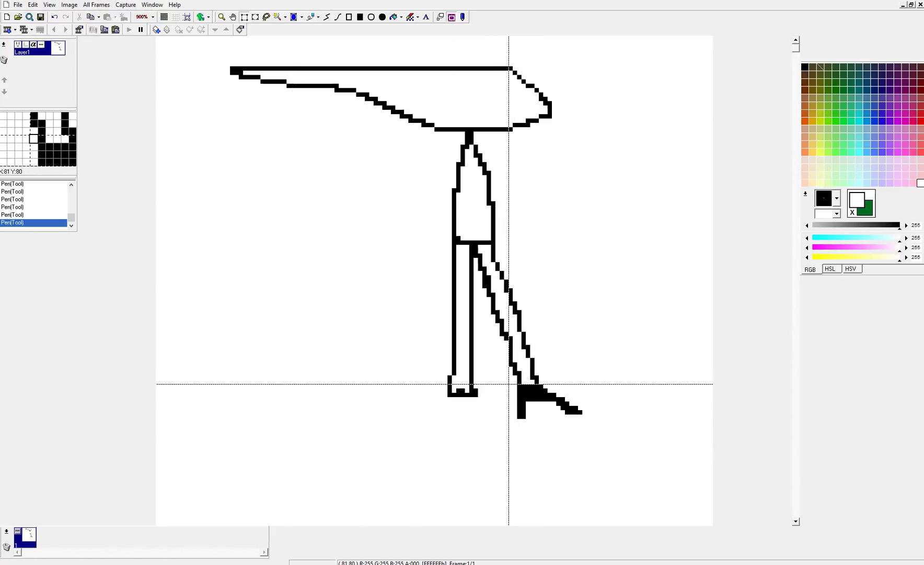
drag(513, 379, 591, 428)
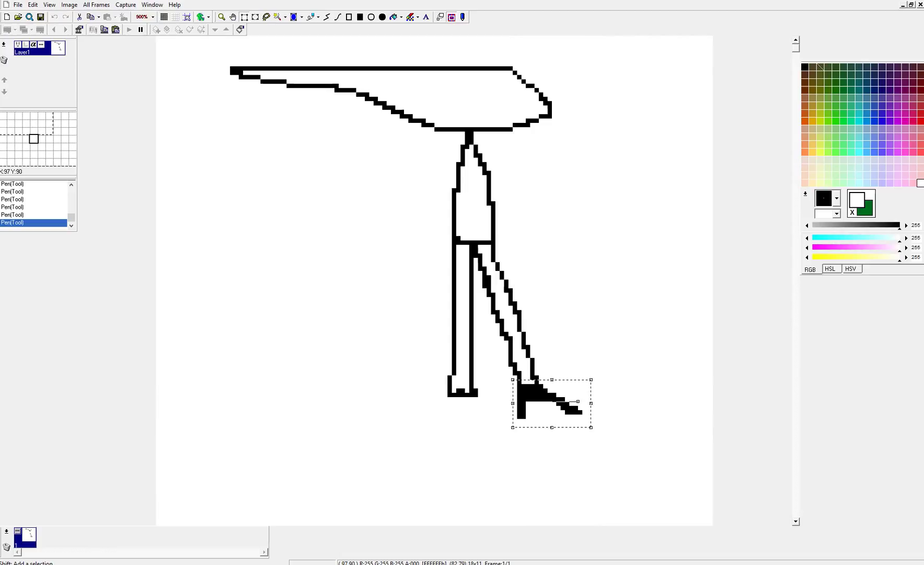
right_click(563, 398)
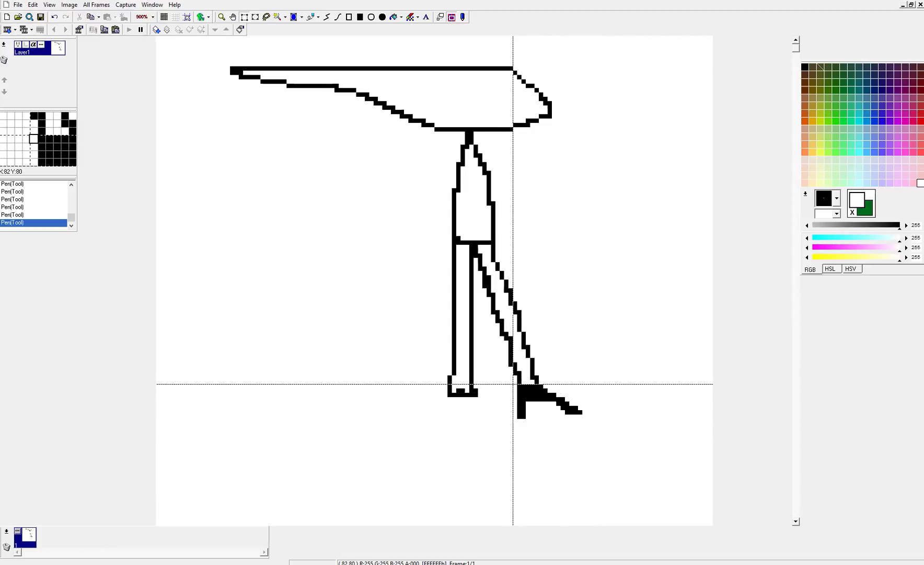
drag(513, 384, 600, 422)
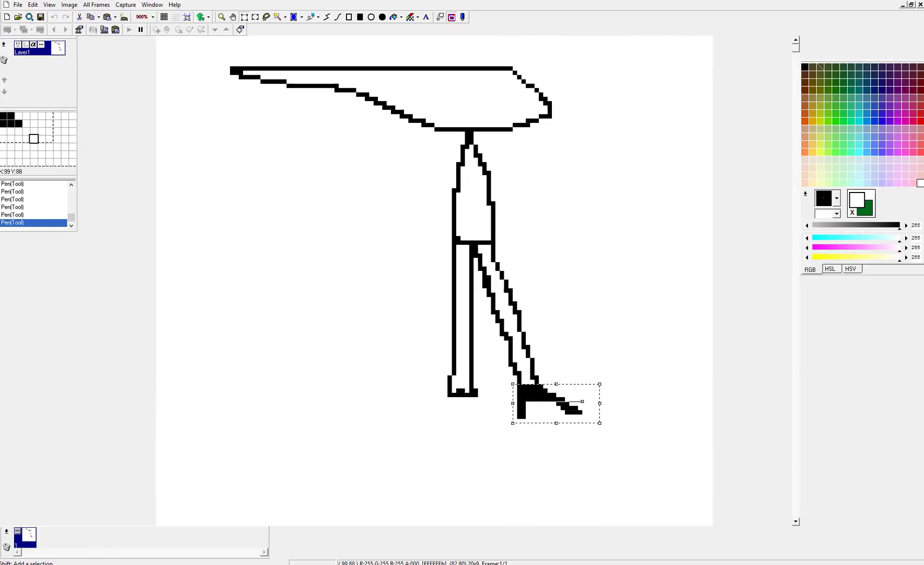
key(ctrl+c)
key(ctrl+v)
drag(575, 395, 502, 399)
click(577, 287)
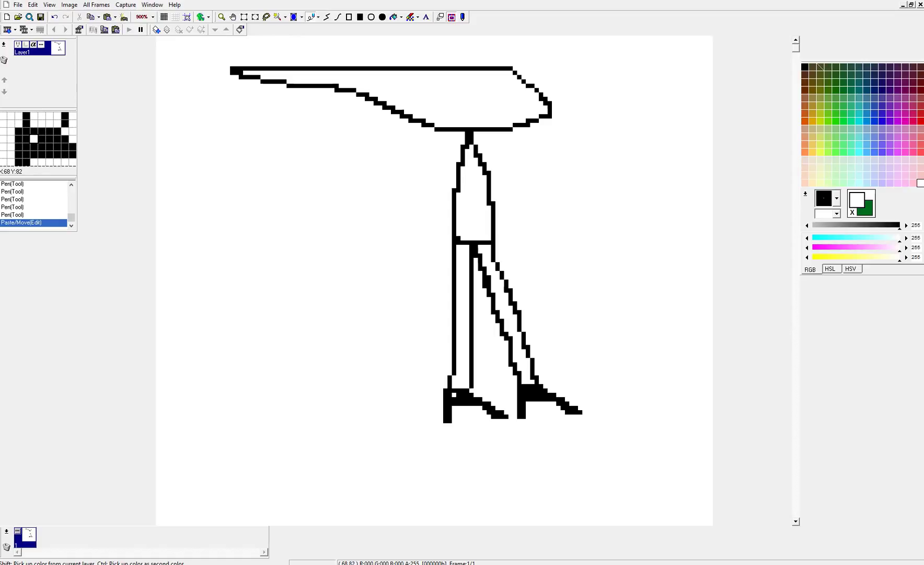
Step: Hollow out both shoes with white and redraw the back leg's ankle in black so it tapers into the shoe
drag(454, 395, 468, 394)
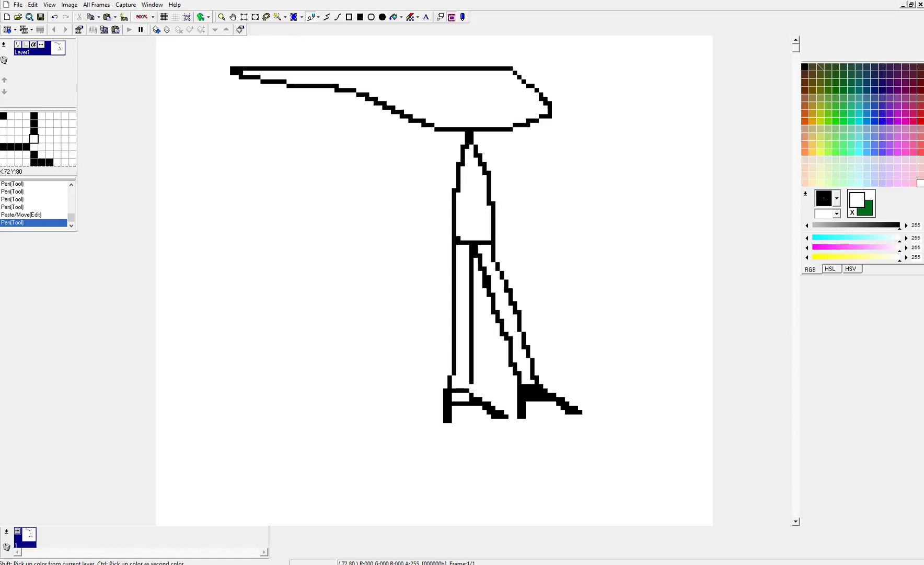
click(470, 380)
click(473, 381)
right_click(472, 386)
click(467, 386)
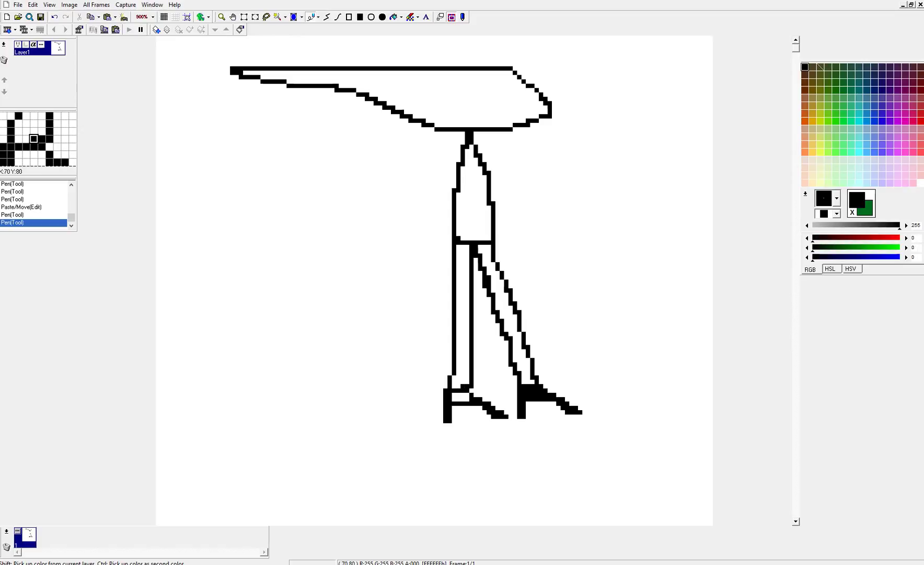
drag(463, 382, 471, 377)
right_click(476, 384)
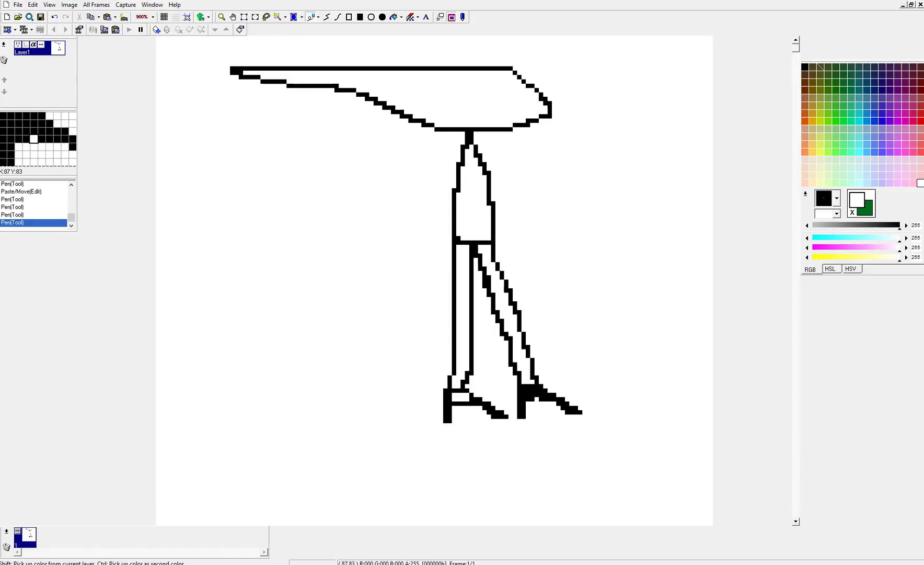
mouse_move(528, 390)
mouse_down()
mouse_move(541, 395)
mouse_move(520, 395)
mouse_up()
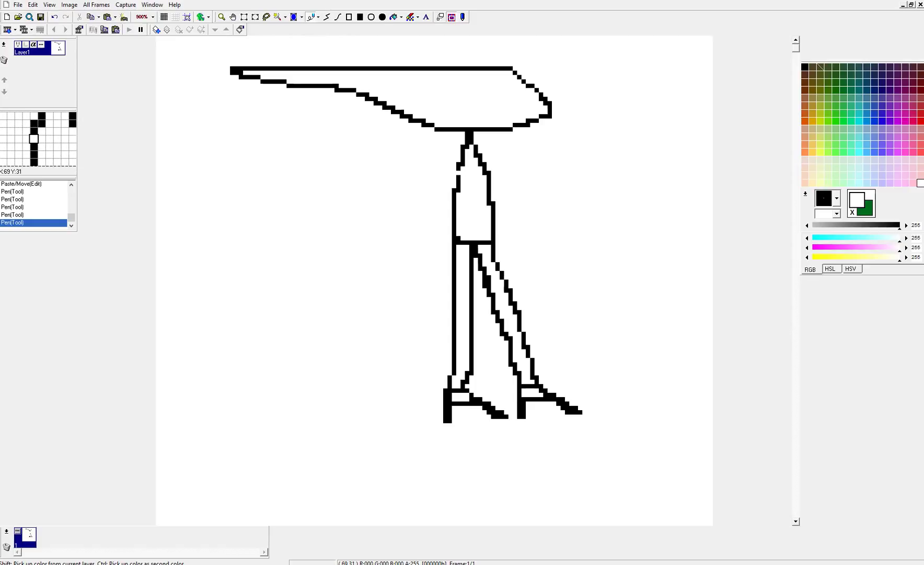
Step: Draw a black coat outline flaring backward from the shoulders, with a hem across the thighs and a second pointed flap above it
right_click(458, 168)
mouse_move(463, 155)
mouse_down()
mouse_move(441, 225)
mouse_move(401, 281)
mouse_move(488, 286)
mouse_move(479, 135)
mouse_up()
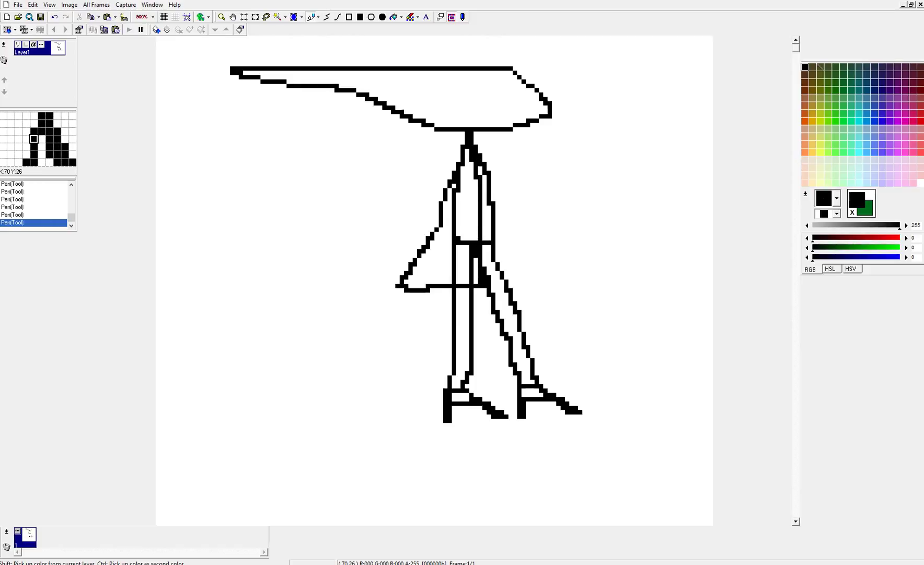
drag(459, 160, 393, 243)
click(406, 260)
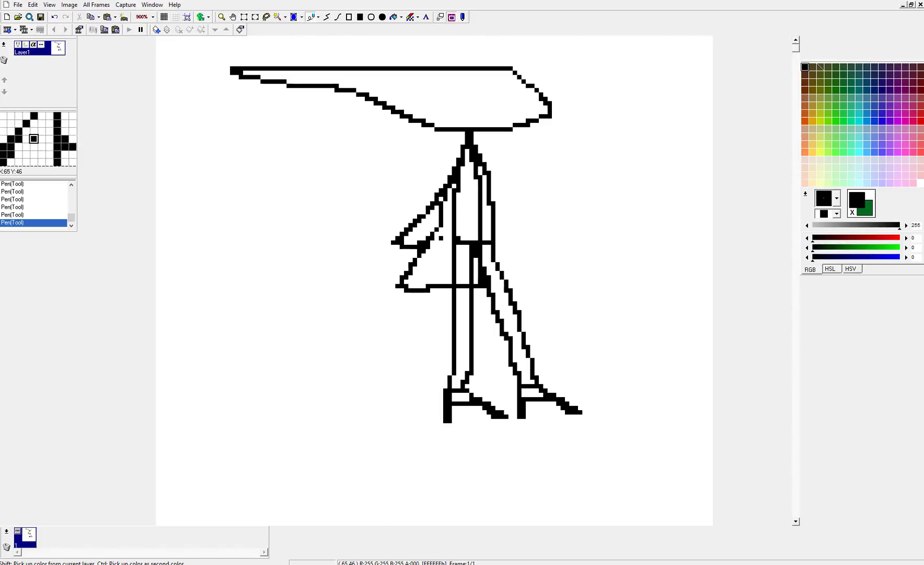
Step: Clean up the overlapping lines where the coat flaps meet the torso, erasing with white and redrawing the joins in black
shift+click(424, 233)
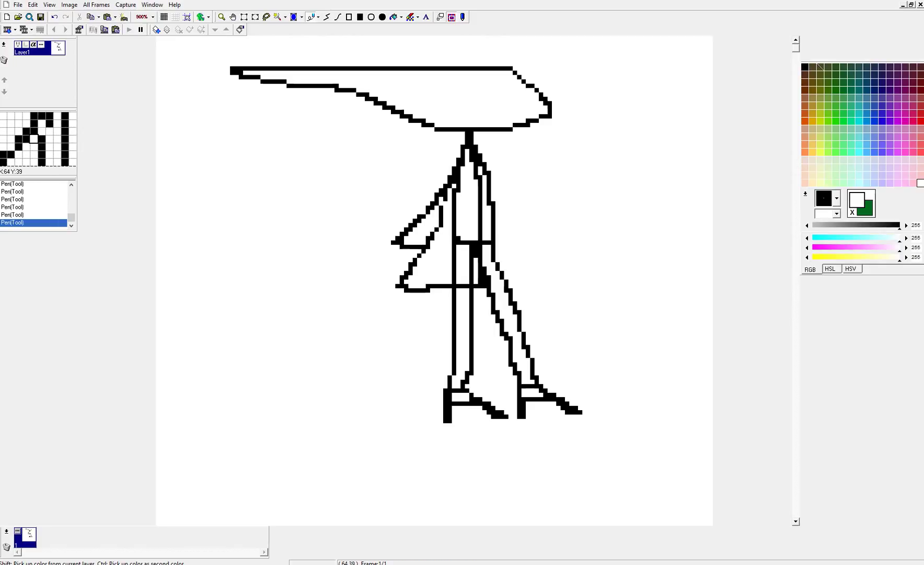
shift+click(446, 205)
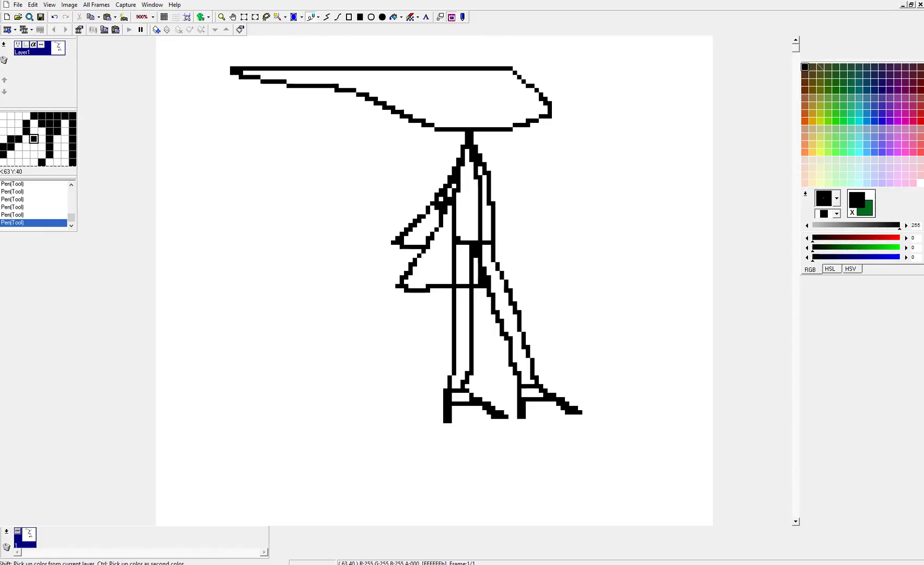
shift+click(441, 207)
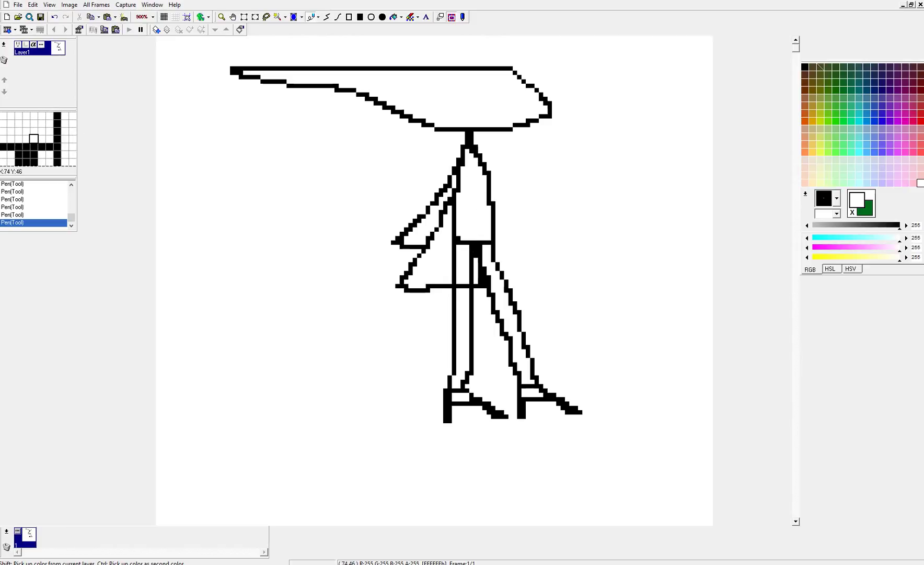
Step: Draw a narrow black arm hanging from the shoulder to just below the coat hem, and thin its thick lines with white
ctrl+click(489, 186)
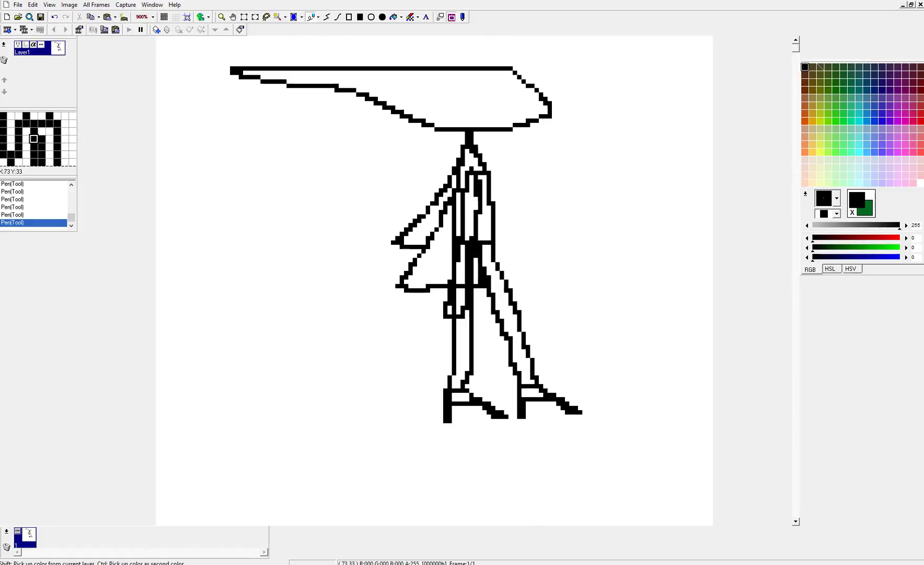
right_click(472, 203)
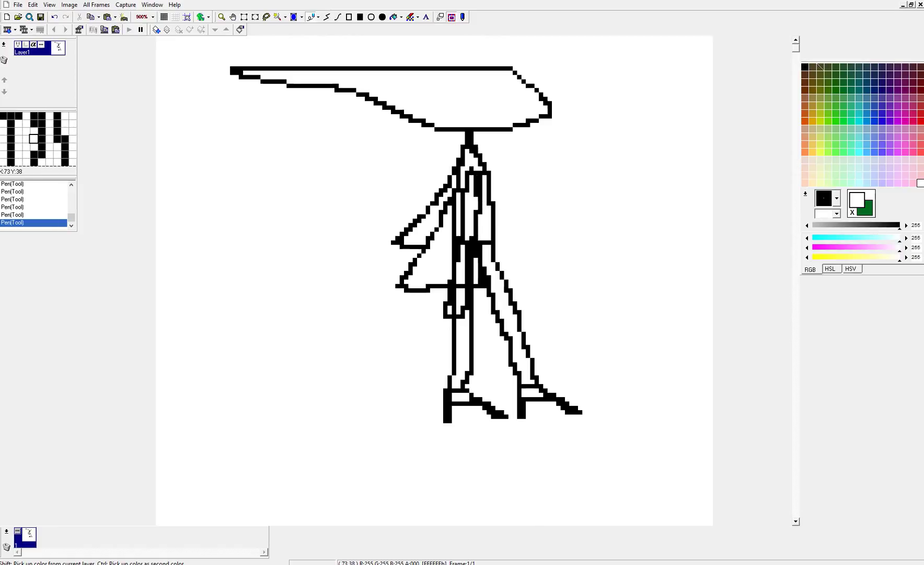
drag(476, 195, 476, 191)
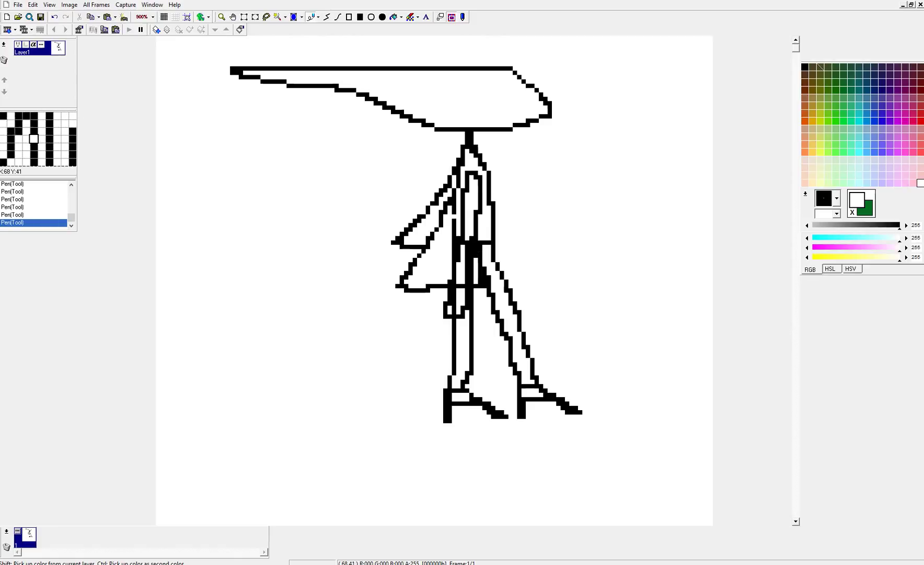
right_click(463, 242)
drag(459, 247, 458, 260)
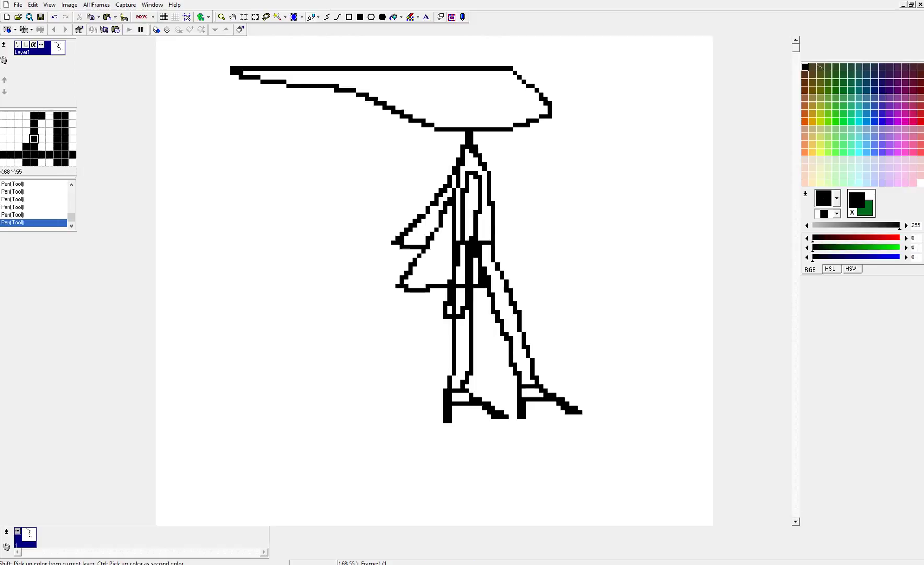
ctrl+click(476, 268)
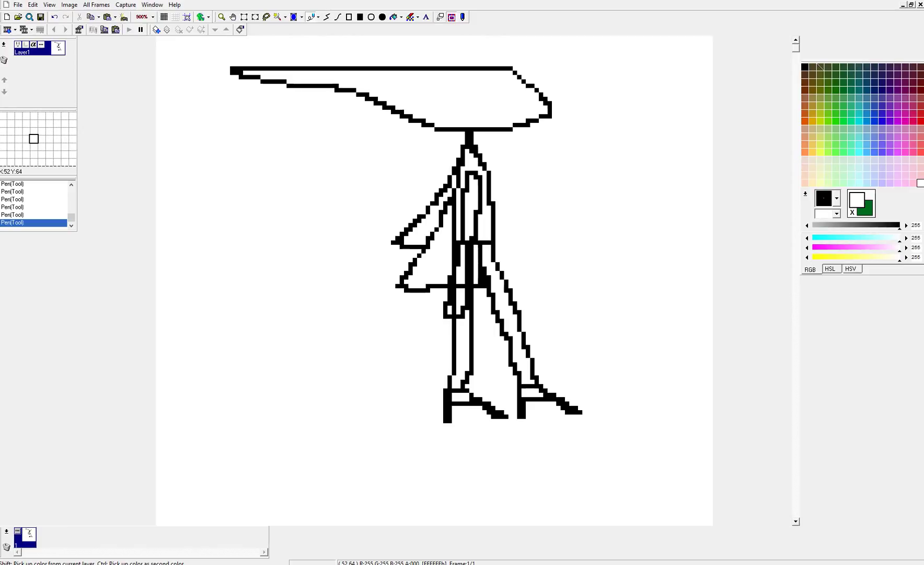
right_click(462, 234)
click(459, 238)
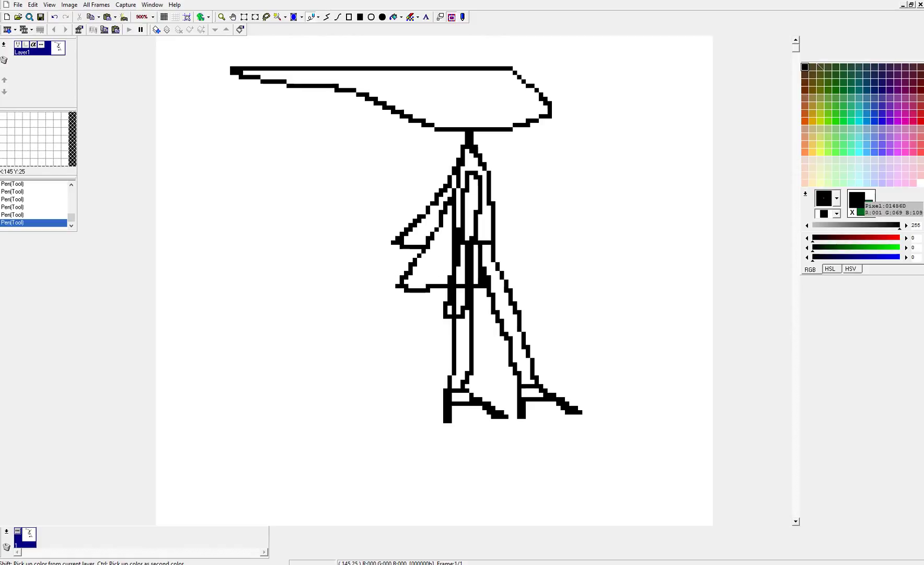
Step: Flood fill the whole inside of the crested head with medium green (RGB 67, 153, 88), including the leftover white patches
click(844, 113)
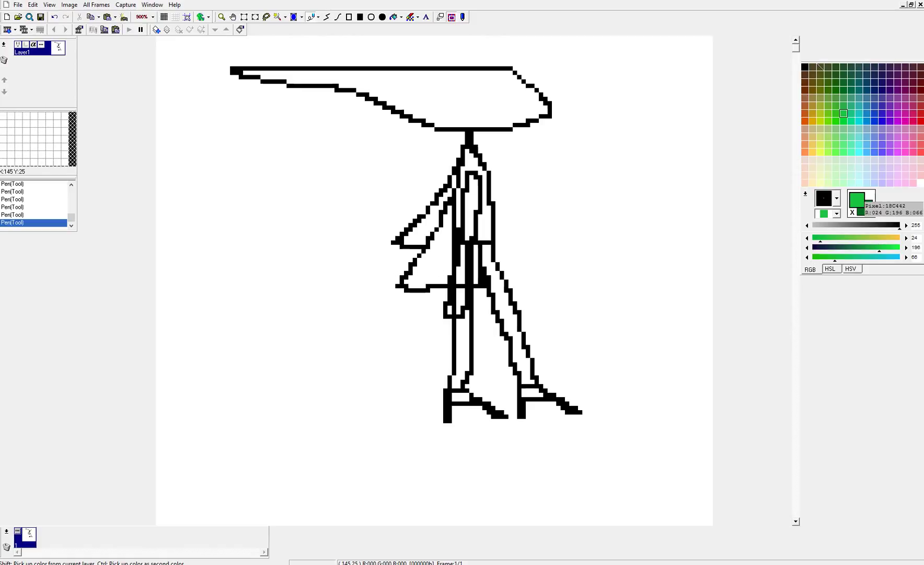
click(844, 97)
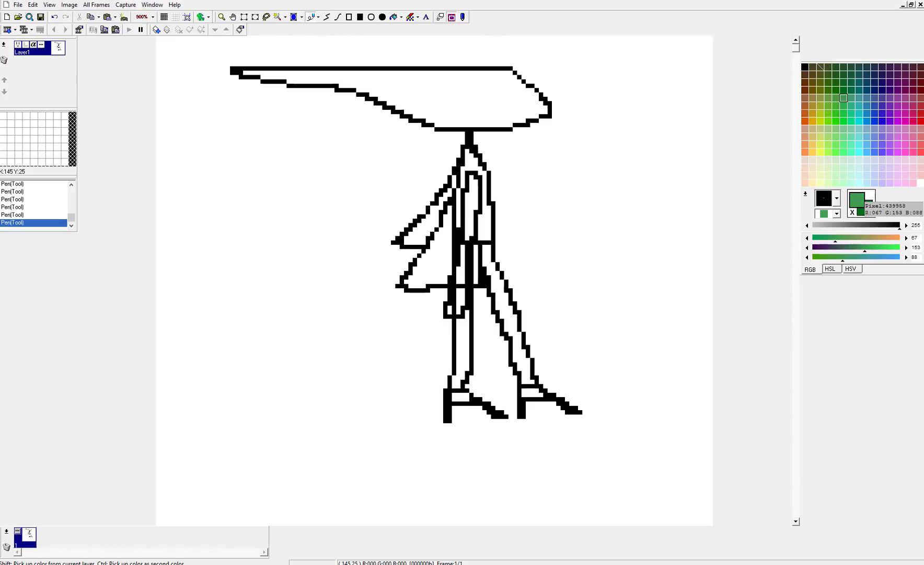
click(394, 17)
click(418, 97)
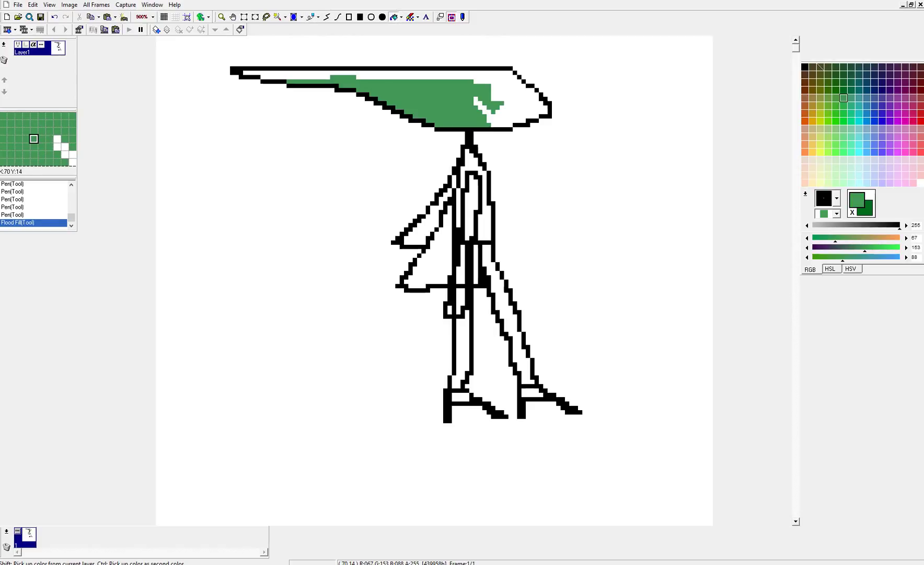
click(508, 98)
click(502, 90)
click(461, 73)
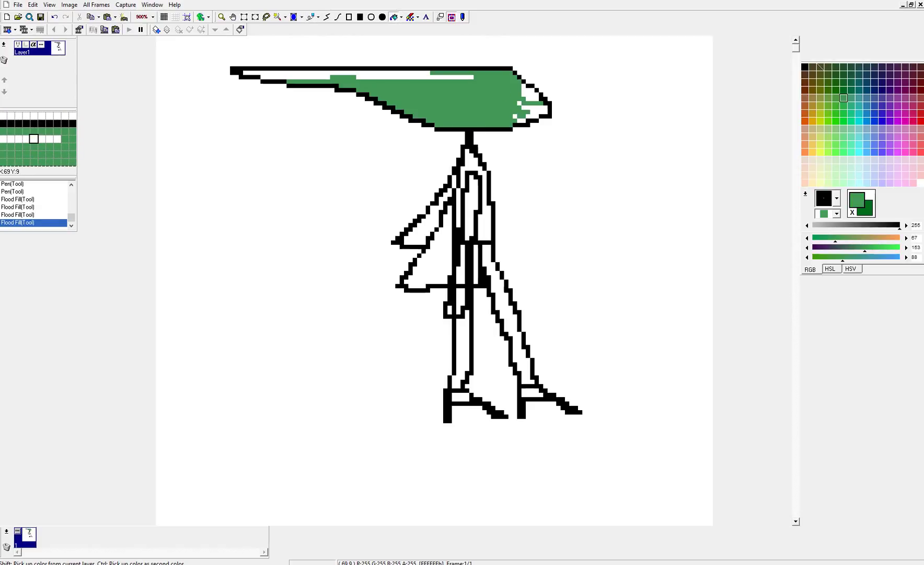
click(459, 77)
click(267, 77)
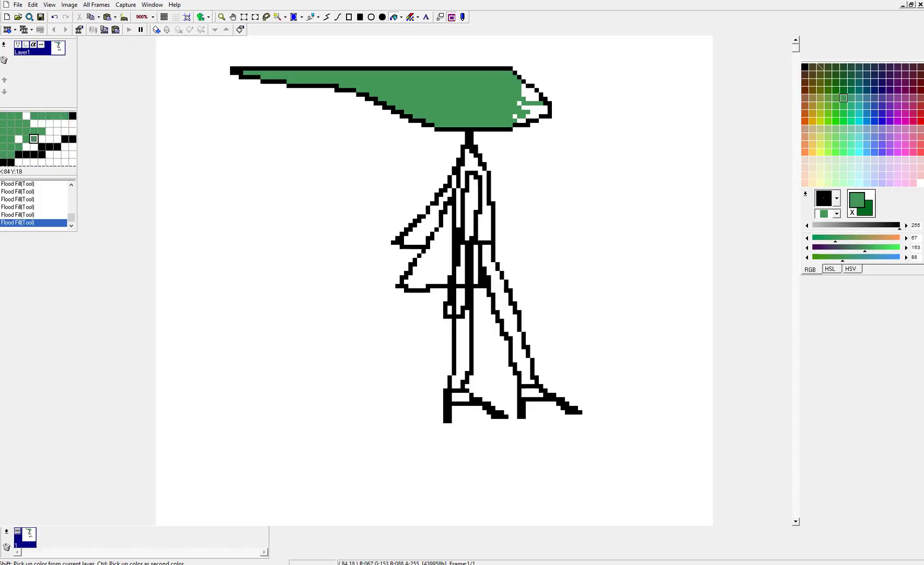
click(520, 114)
click(520, 103)
click(523, 94)
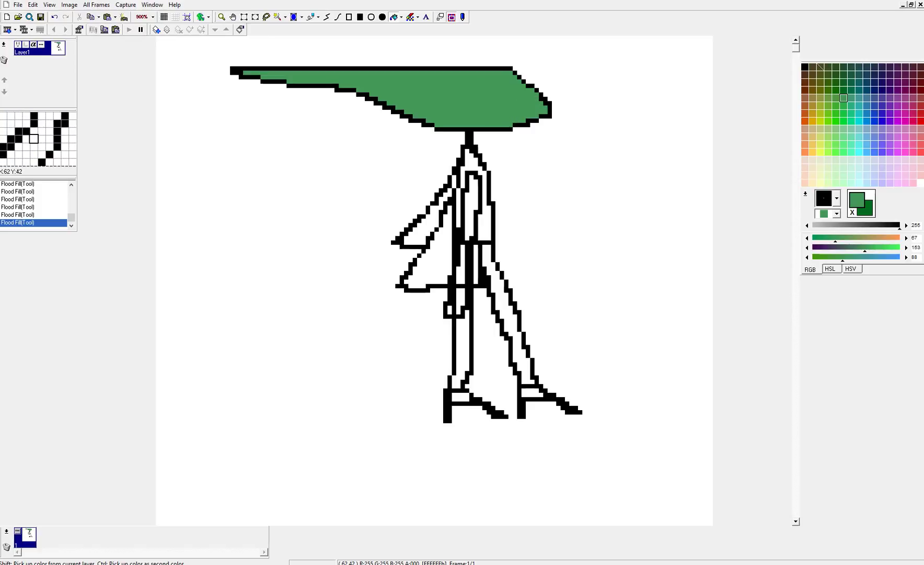
Step: Flood fill both pointed coat flaps behind the body with the same green, undoing any misplaced fill
click(427, 221)
click(440, 243)
click(421, 240)
click(434, 203)
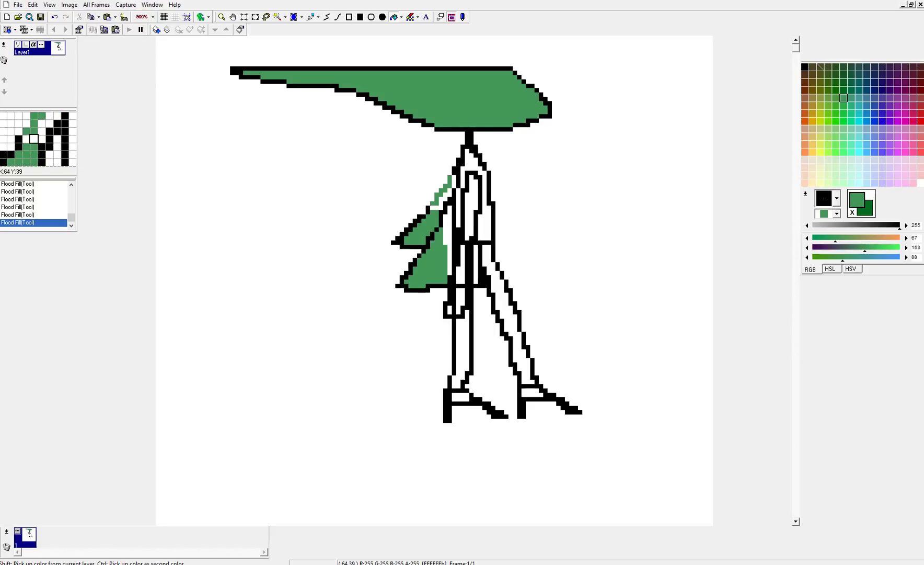
click(435, 204)
key(ctrl+z)
key(ctrl+z)
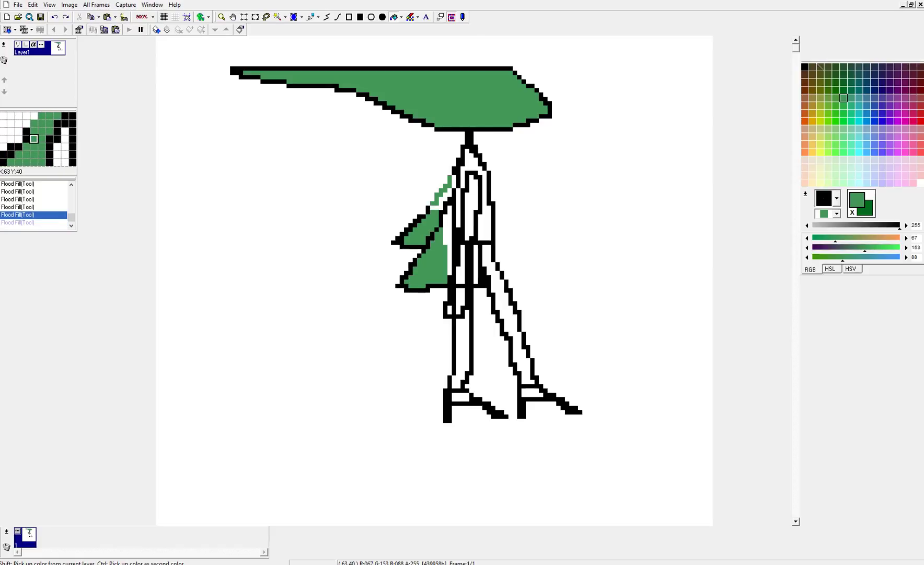
click(443, 201)
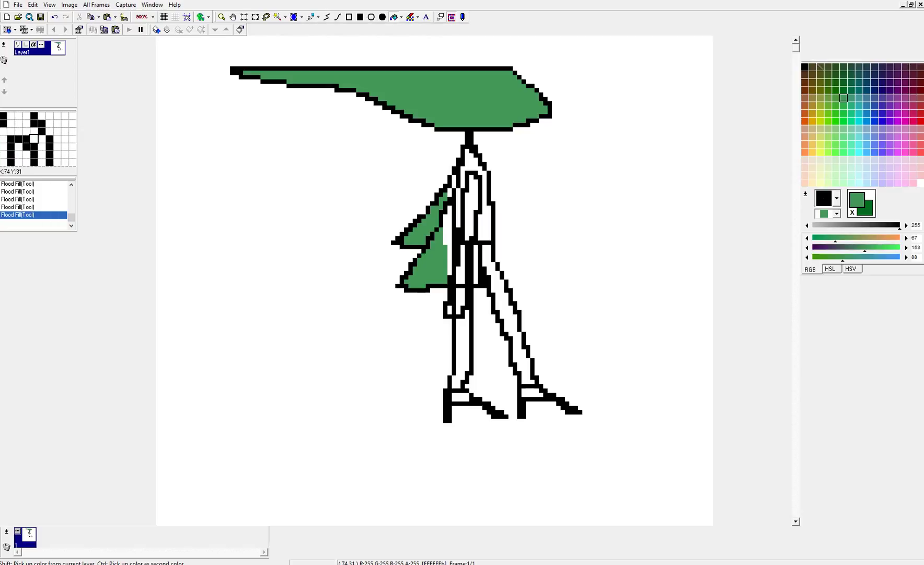
Step: Flood fill the chest, the front of the torso and the upper arm with the same green
click(473, 163)
click(472, 209)
click(488, 220)
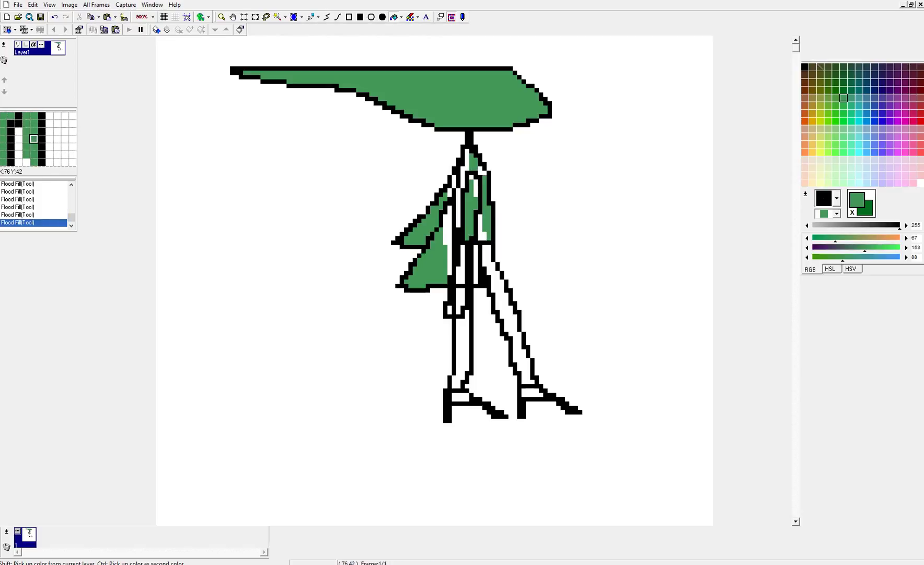
click(476, 188)
click(485, 235)
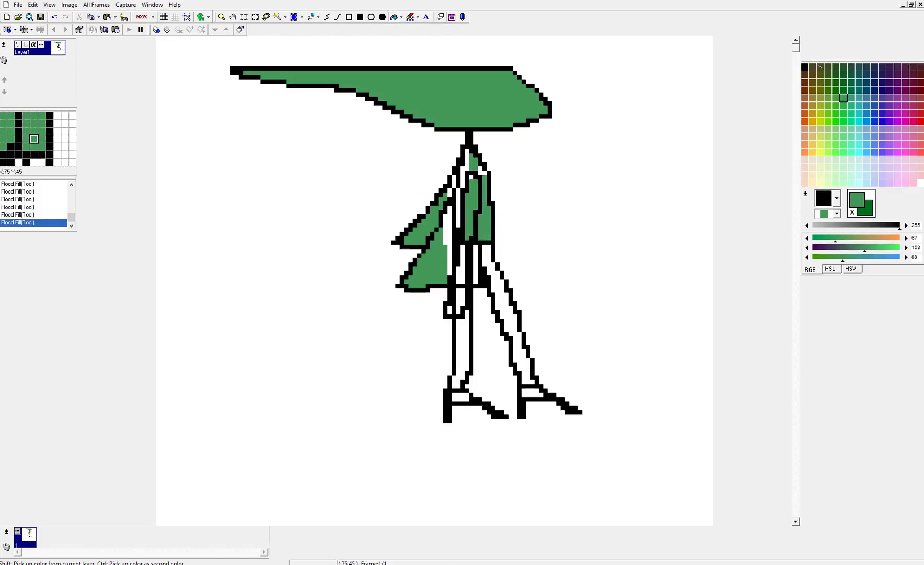
Step: Flood fill both legs, both shoes and the lower arm around the coat hem with green
click(491, 264)
click(462, 358)
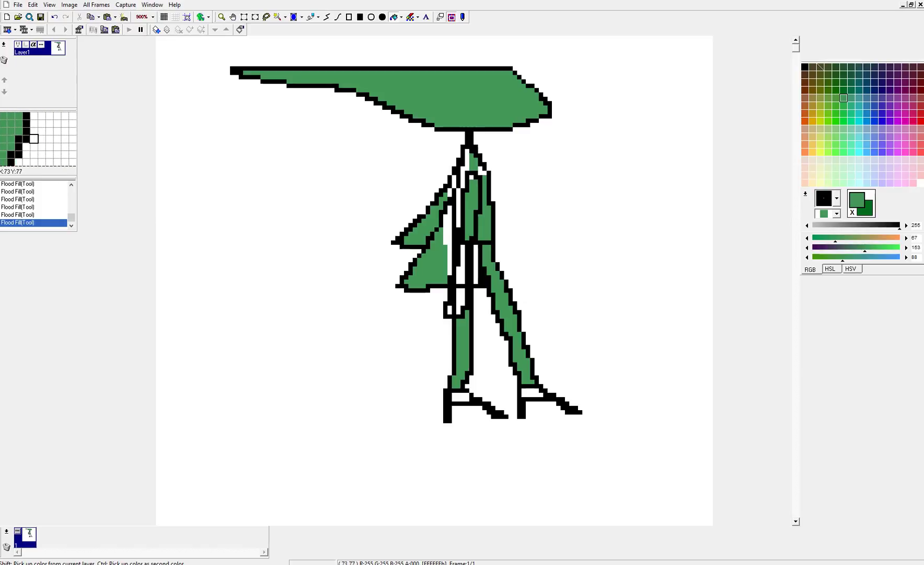
click(464, 396)
click(531, 392)
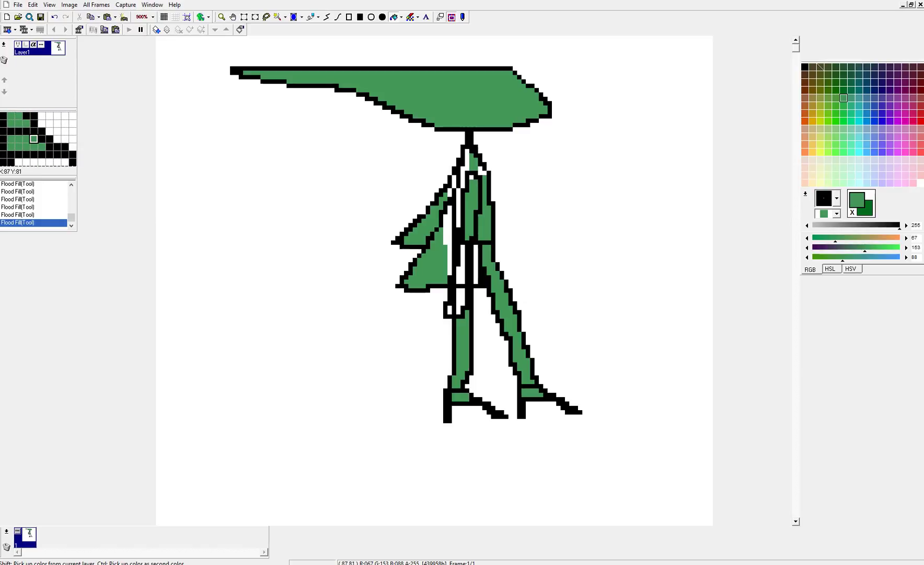
click(460, 298)
click(460, 276)
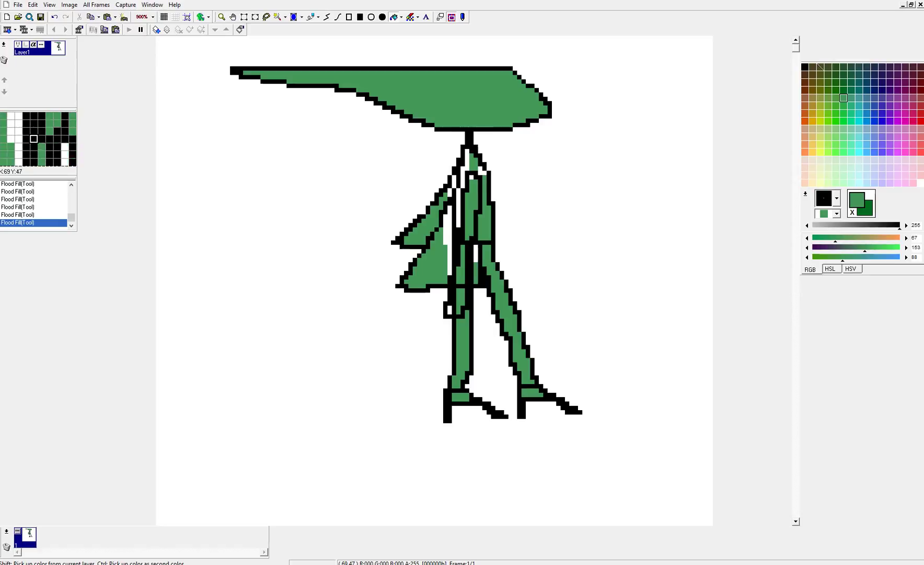
Step: Flood fill the remaining white gaps along the coat's inner edge and at the shoulder with green
click(446, 215)
click(458, 195)
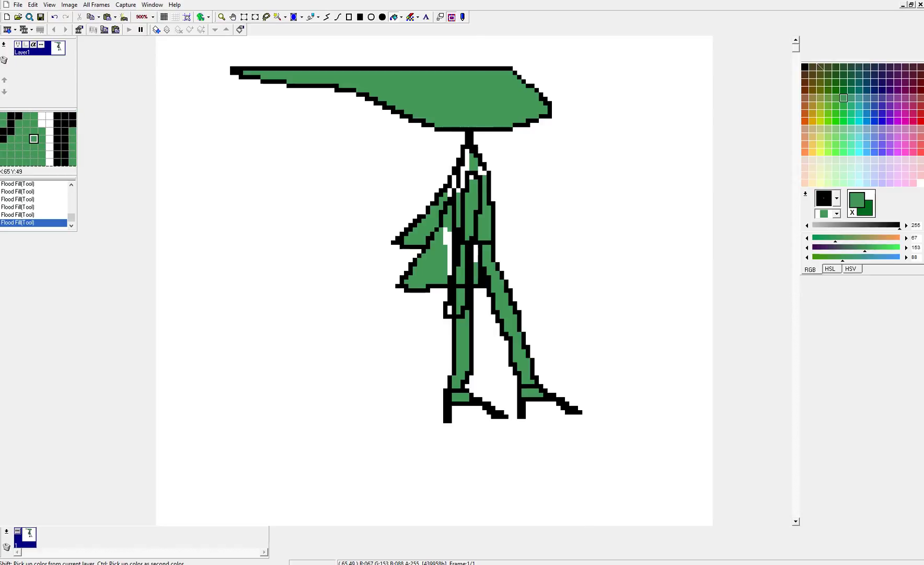
click(446, 246)
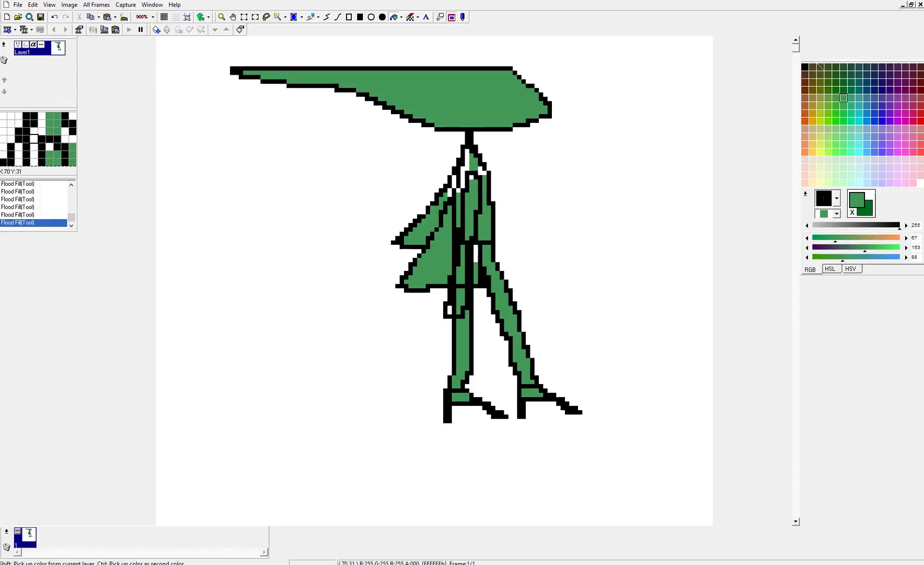
click(464, 178)
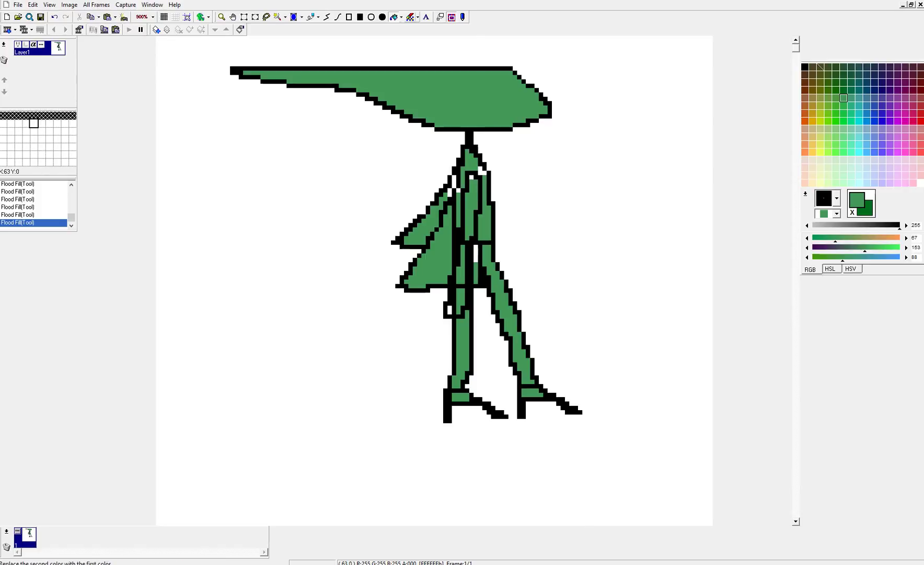
Step: Paint the stray white pixels around the shoulders, arm and thigh green with the Pen tool
click(311, 17)
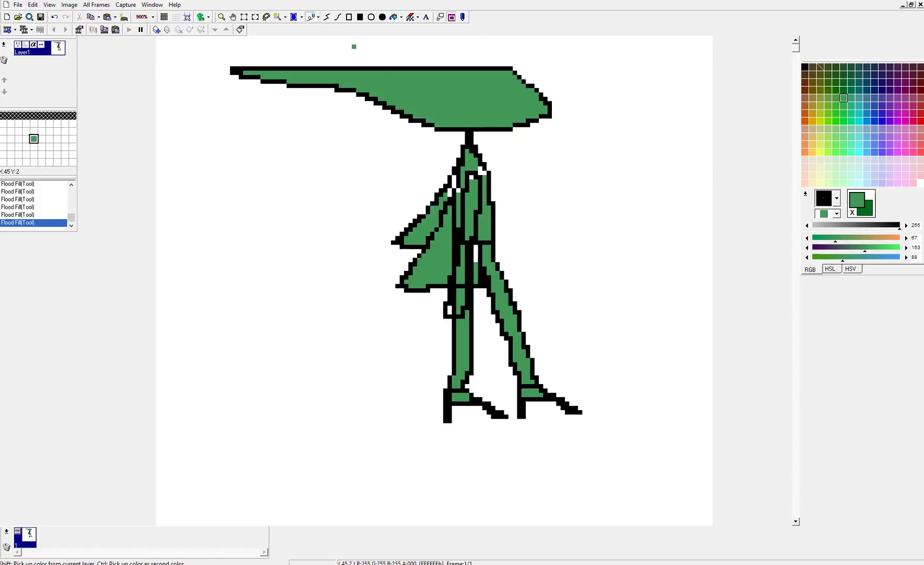
click(480, 174)
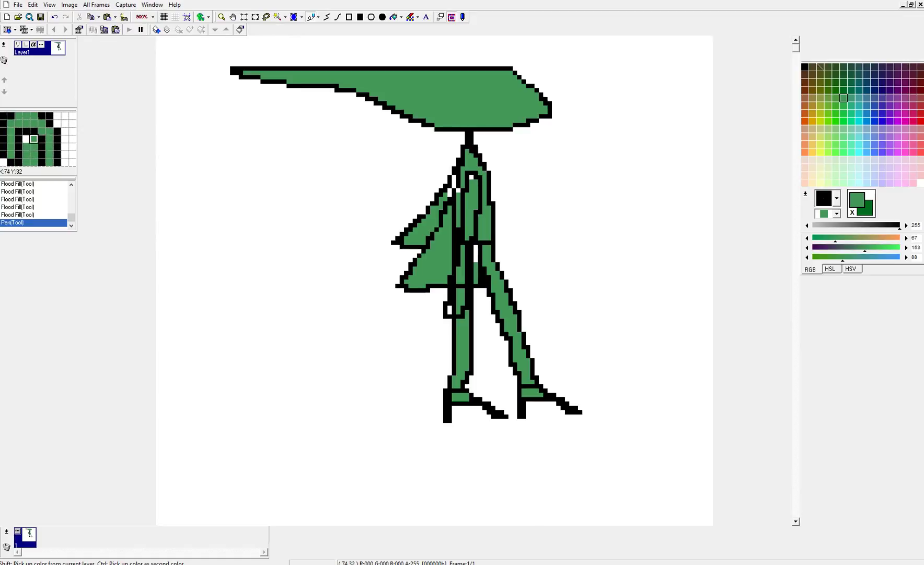
click(454, 182)
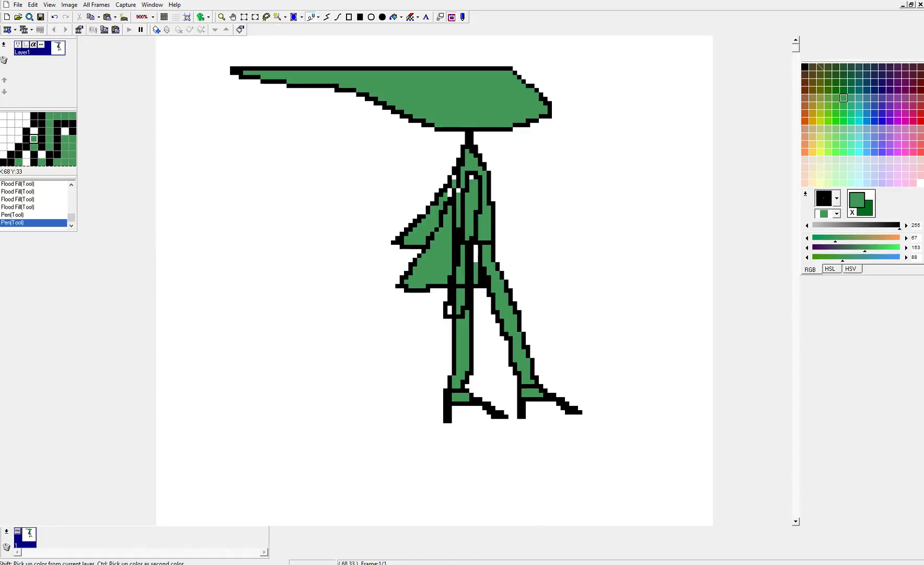
click(454, 177)
click(458, 190)
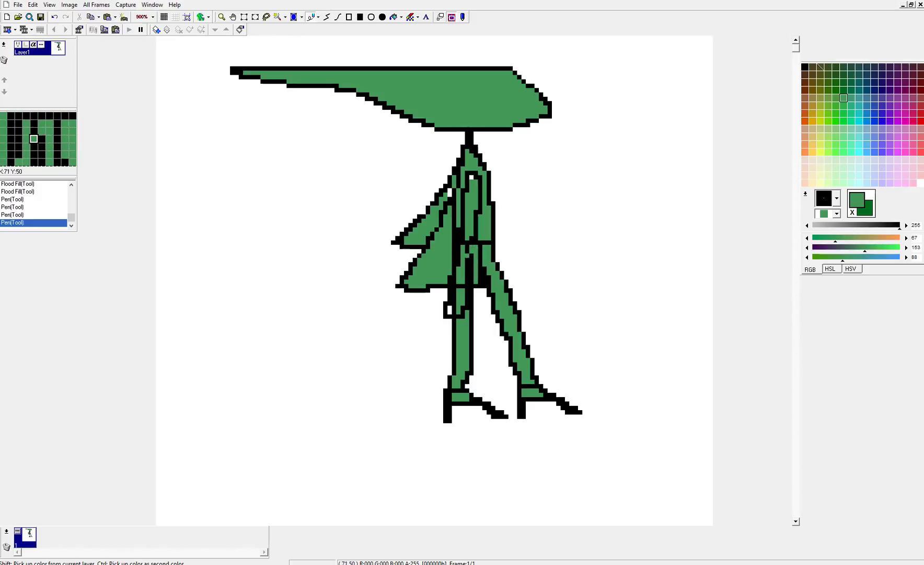
click(450, 191)
click(472, 178)
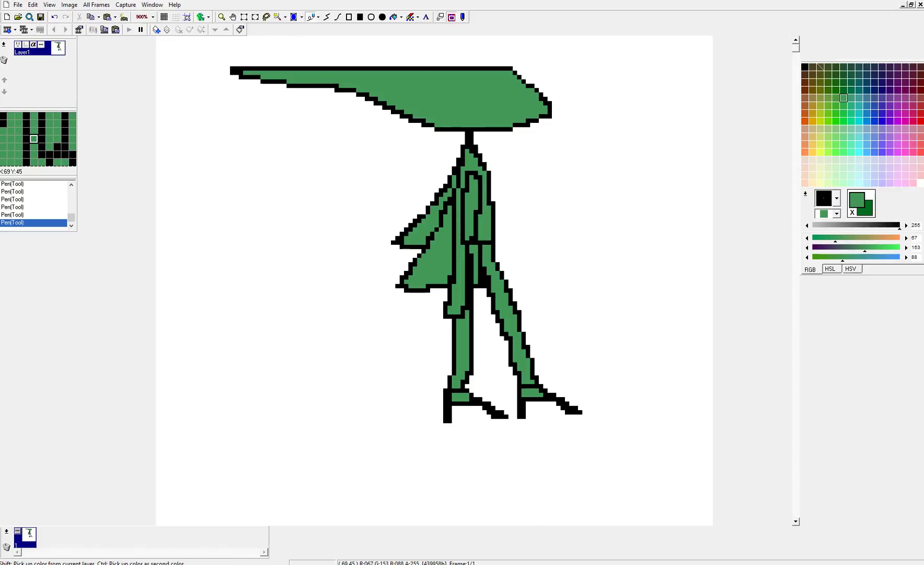
Step: Clean up the arm by covering its inner lines with green and redrawing its edges in black from shoulder to hand
right_click(458, 229)
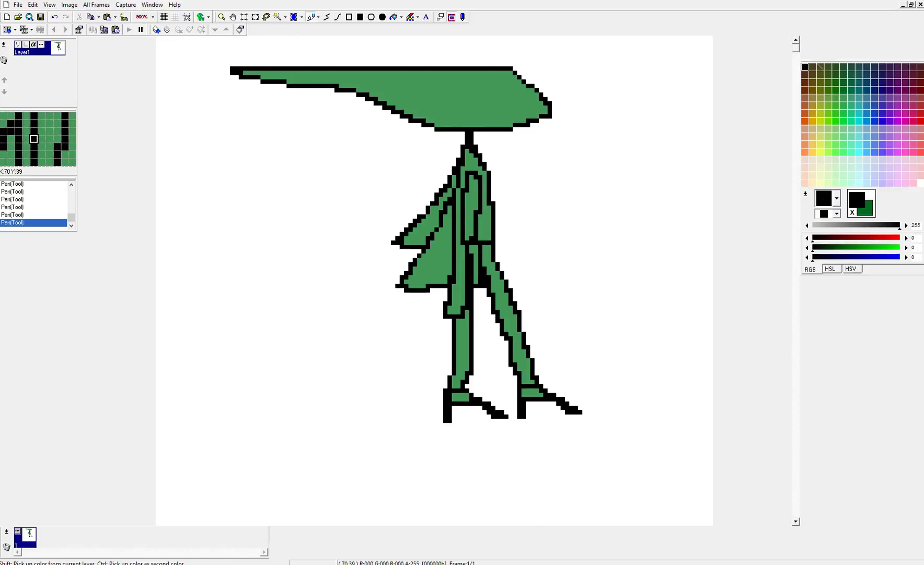
drag(458, 203, 459, 263)
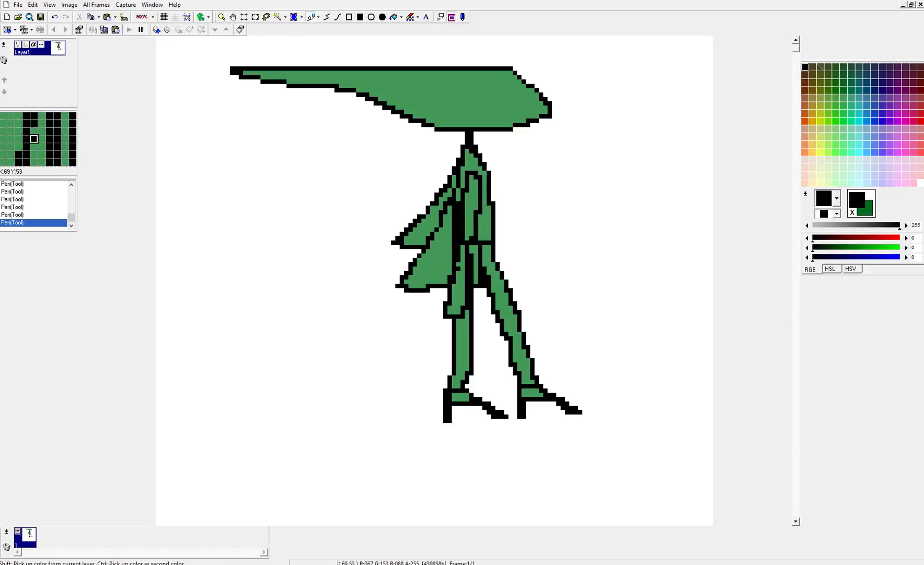
right_click(464, 238)
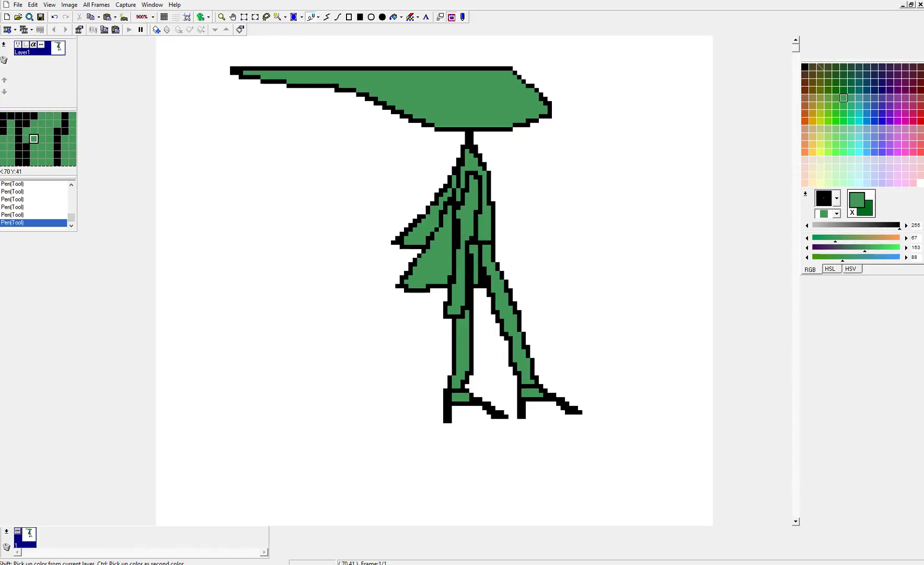
drag(459, 228, 459, 239)
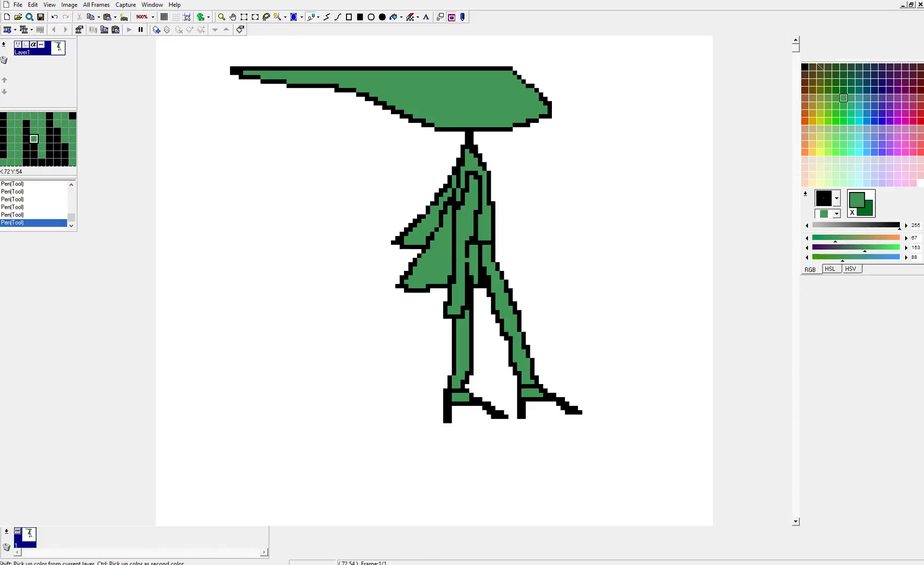
click(471, 291)
click(471, 286)
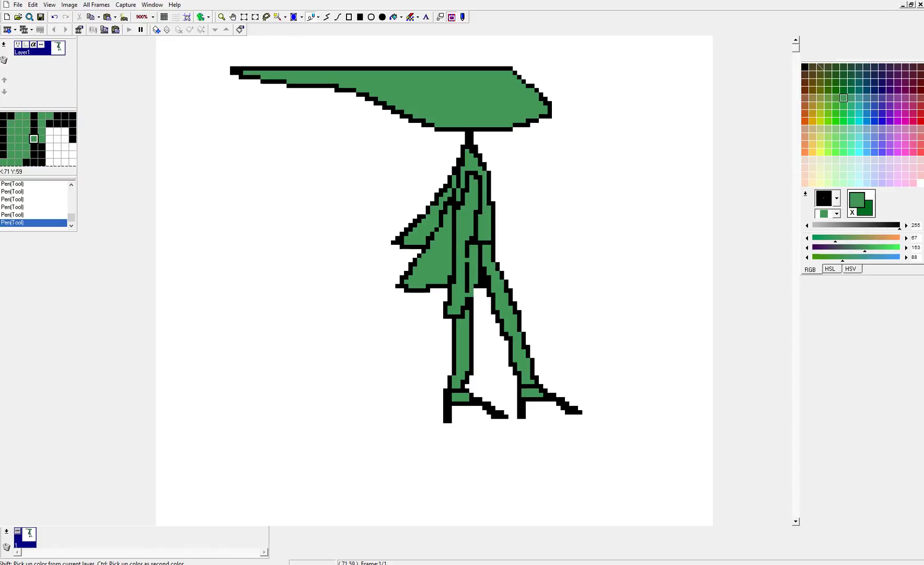
shift+click(471, 289)
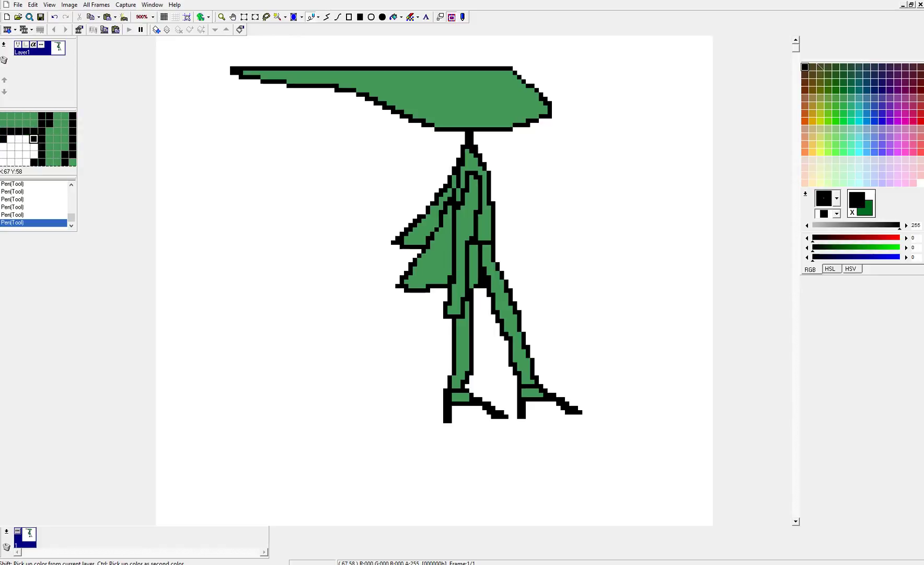
click(388, 294)
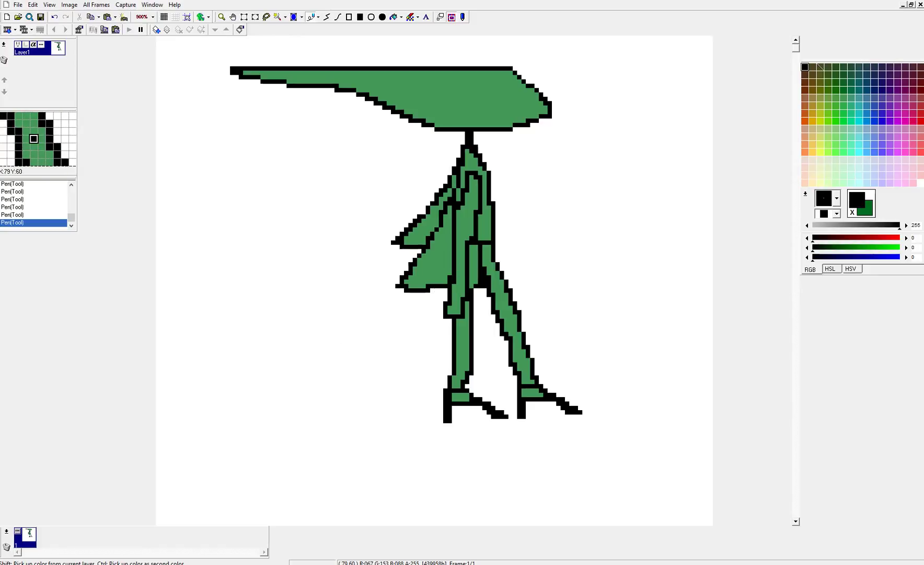
Step: Extend the near arm below the wrist with a black-outlined hand beside the leg and colour its inside green
right_click(474, 257)
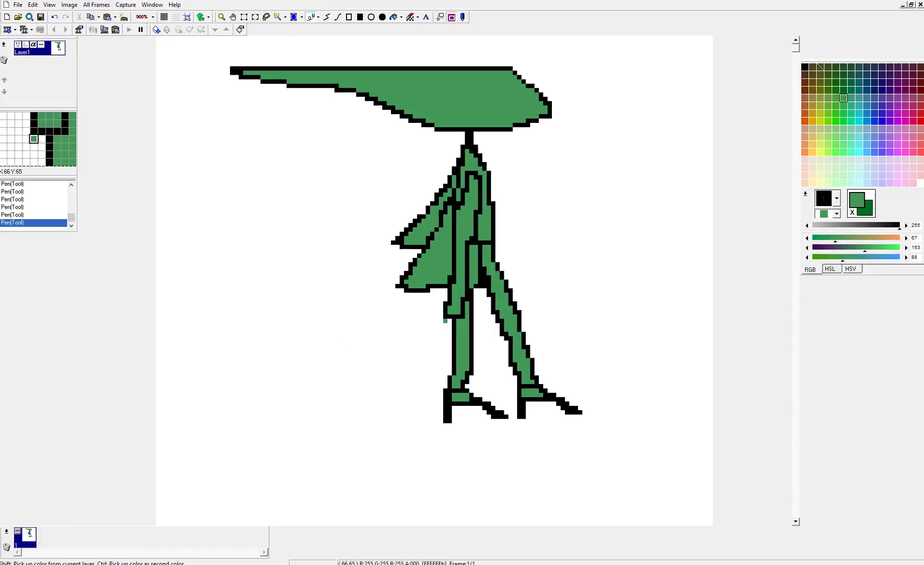
mouse_move(445, 318)
mouse_down()
mouse_move(441, 327)
mouse_move(455, 329)
mouse_move(441, 321)
mouse_move(436, 333)
mouse_move(469, 333)
mouse_move(459, 312)
mouse_up()
right_click(445, 312)
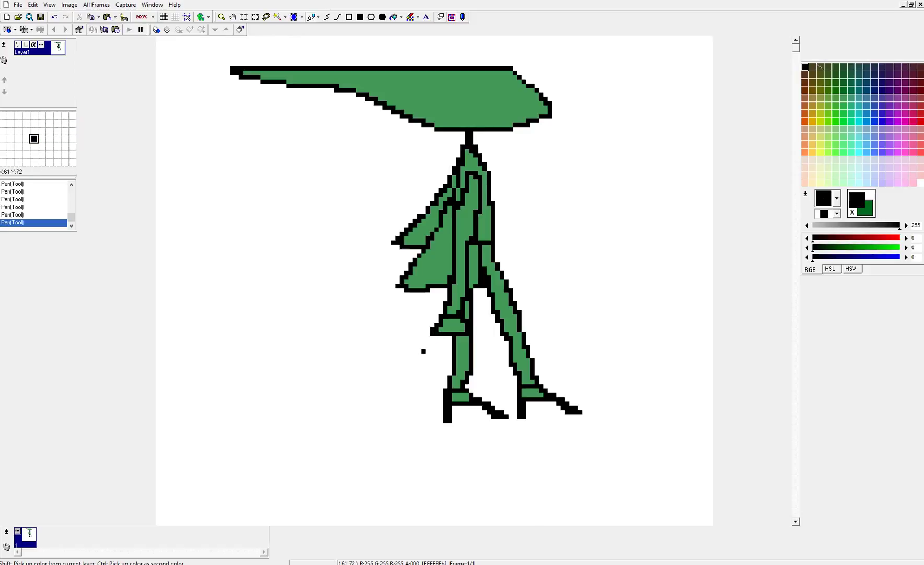
mouse_move(437, 337)
mouse_down()
mouse_move(447, 351)
mouse_move(465, 337)
mouse_move(461, 319)
mouse_up()
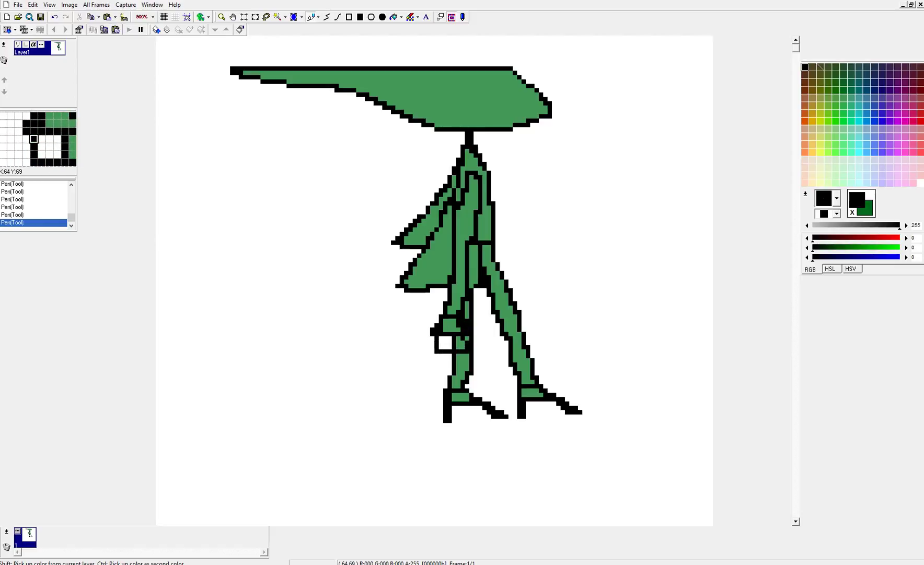
shift+click(454, 320)
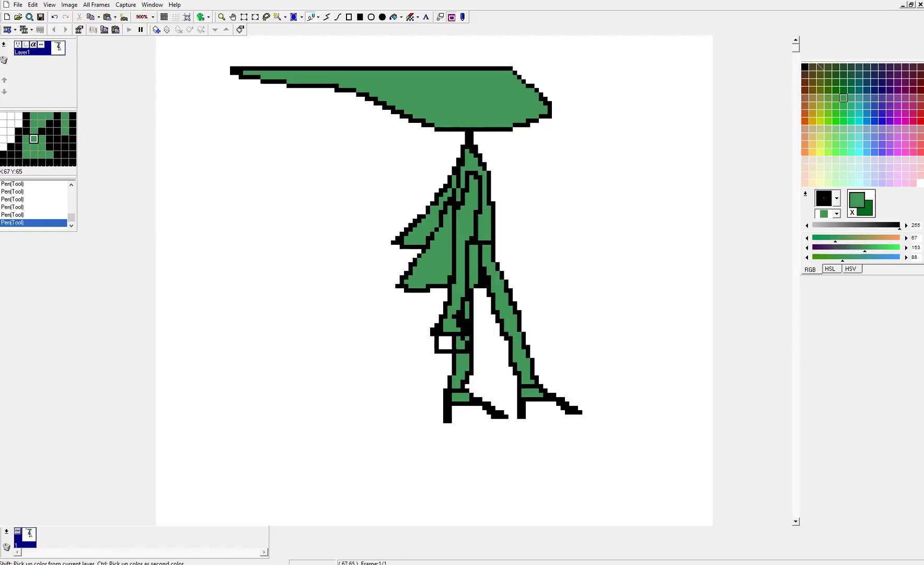
mouse_move(439, 333)
mouse_down()
mouse_move(437, 351)
mouse_move(458, 350)
mouse_move(445, 342)
mouse_up()
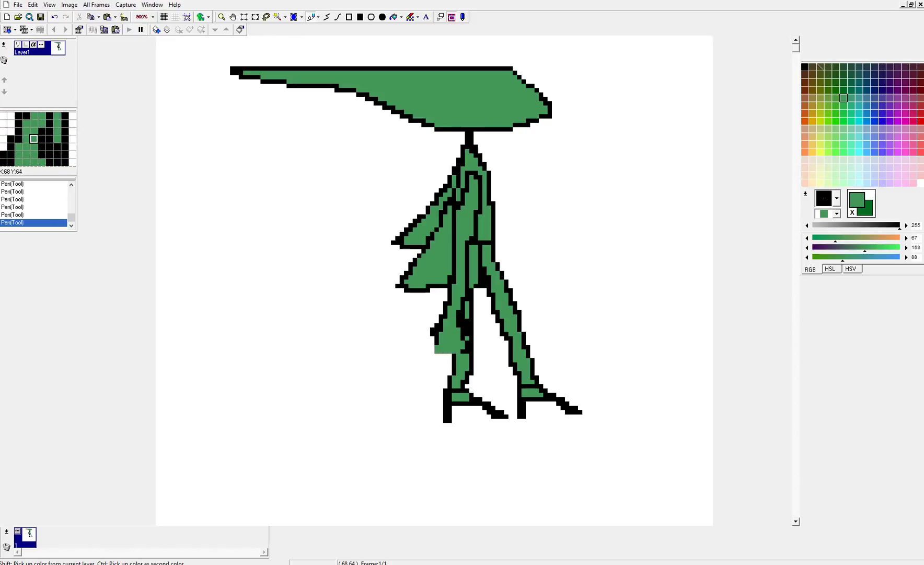
Step: Trim the hand's protruding outer pixels with white and redraw its side and lower outline in black
shift+click(432, 335)
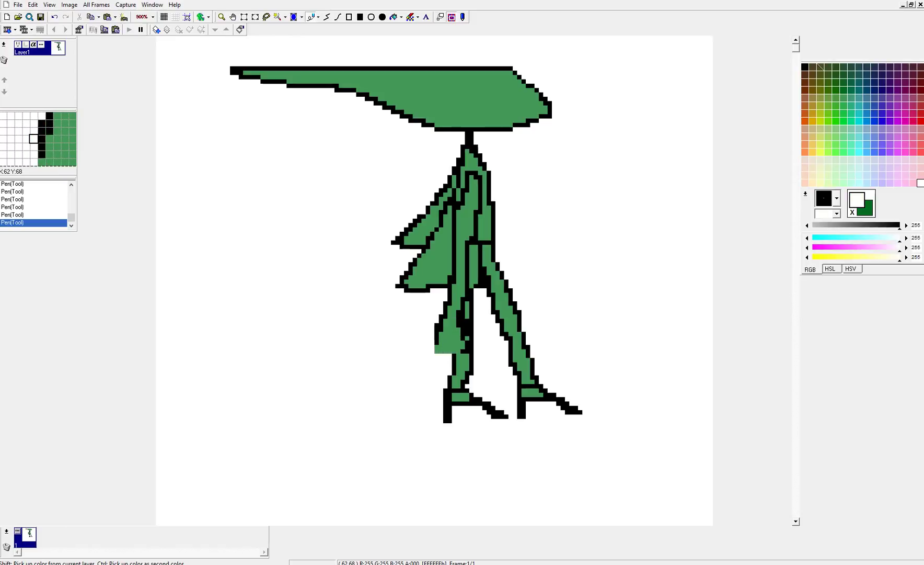
shift+click(436, 339)
drag(436, 344, 453, 353)
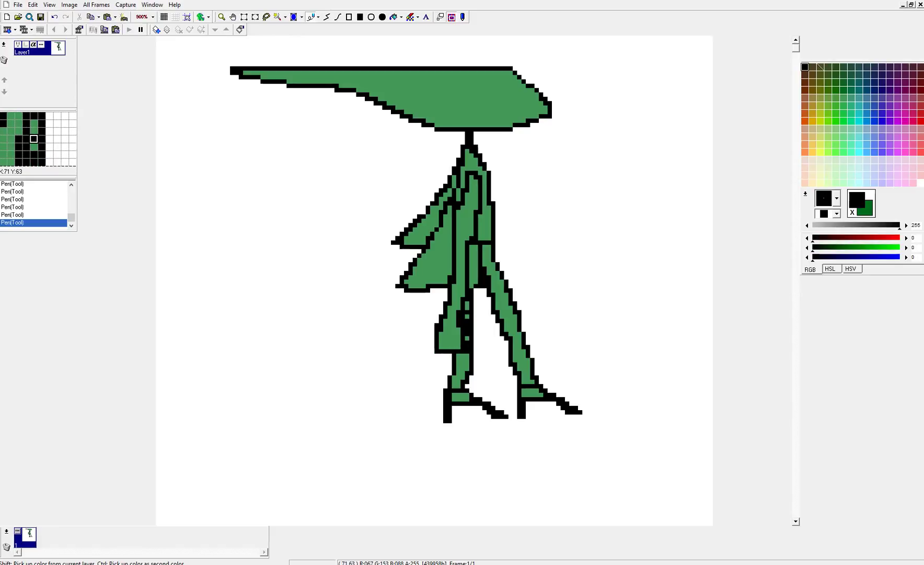
Step: Paint the stray black pixels inside the hand, along the near leg and across the hip green, keeping clean black edges
shift+click(466, 329)
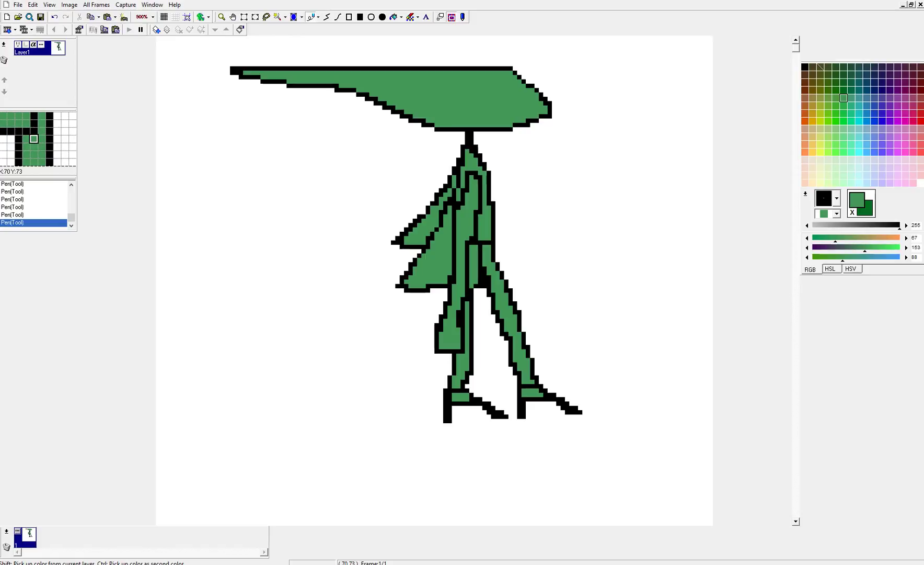
shift+click(458, 351)
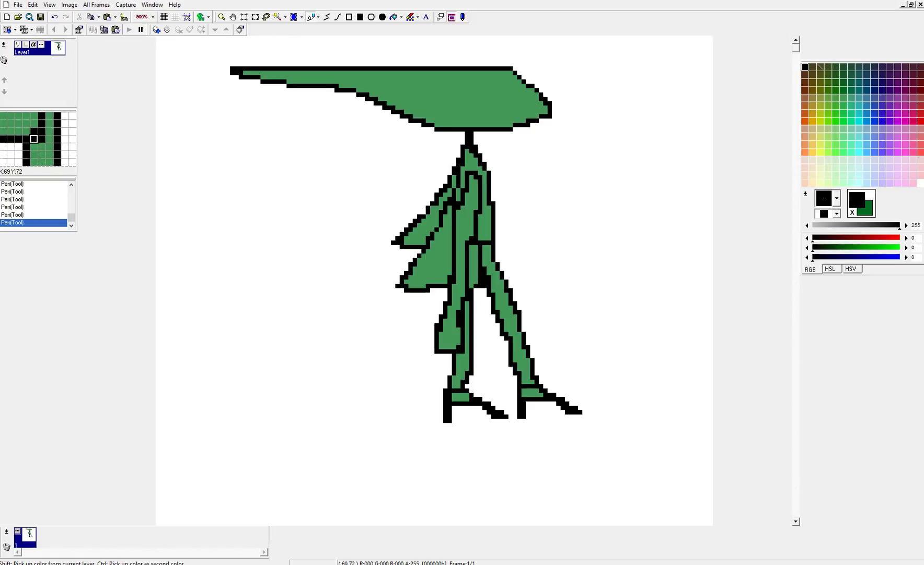
shift+click(453, 338)
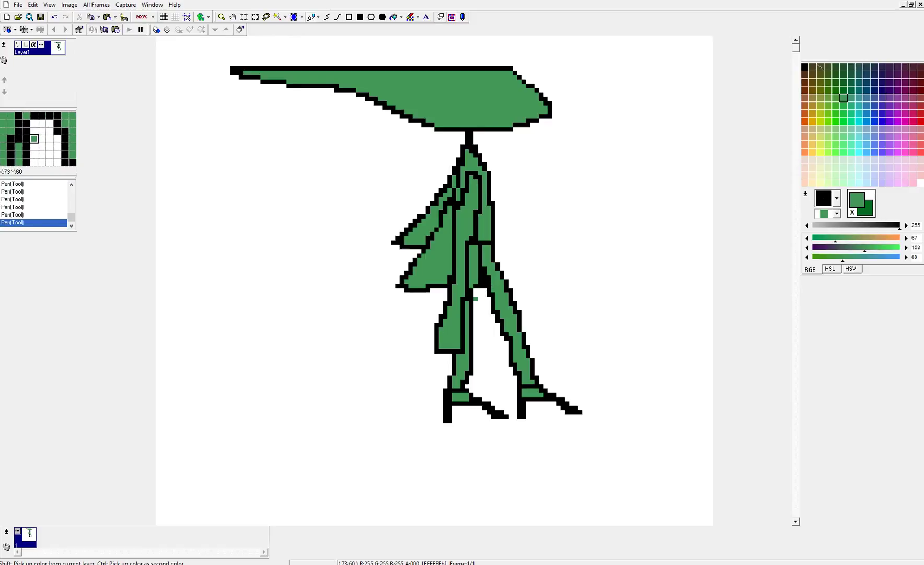
drag(481, 271, 490, 275)
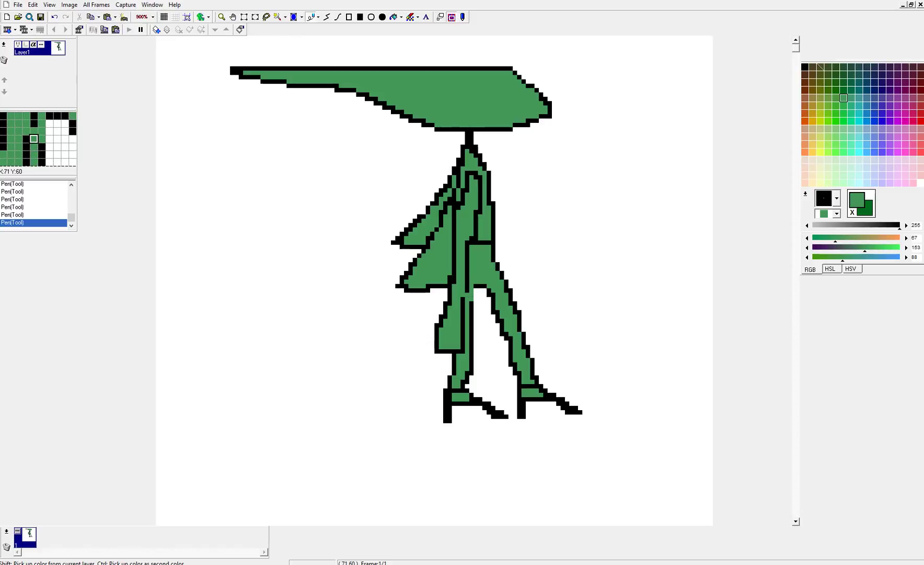
shift+click(475, 293)
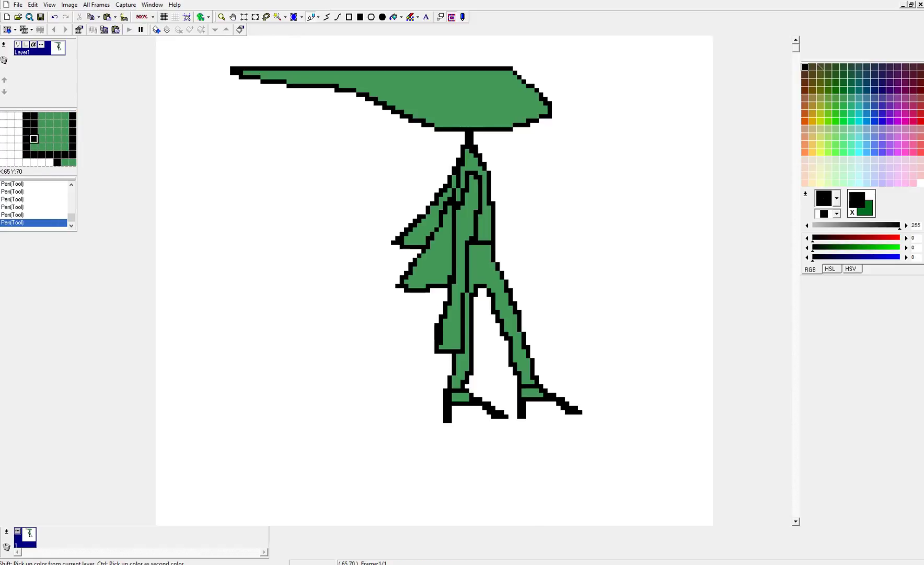
Step: Narrow the near hand by erasing its outer column with white, redraw the edge in black and add black finger lines
right_click(423, 339)
mouse_move(441, 342)
mouse_down()
mouse_move(437, 334)
mouse_move(437, 353)
mouse_up()
click(436, 330)
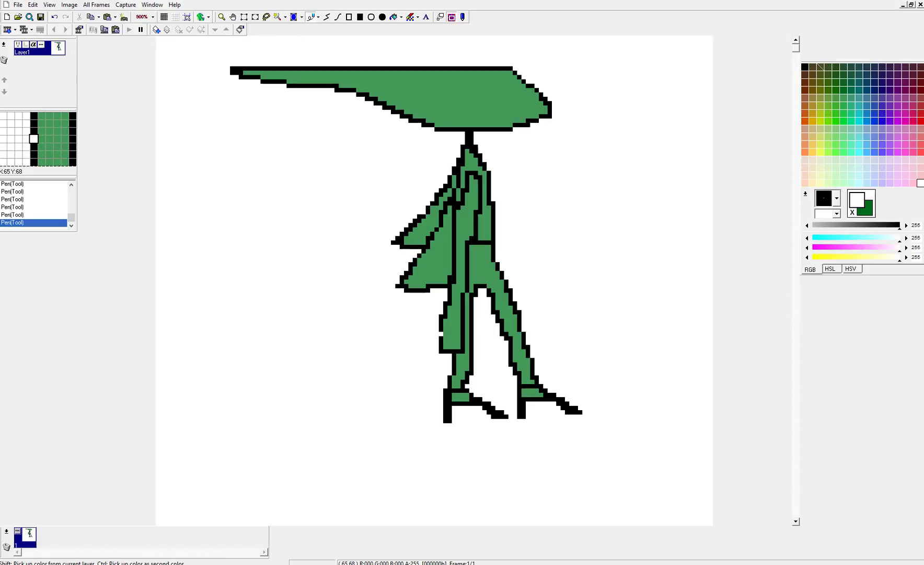
shift+click(442, 337)
drag(449, 334, 449, 349)
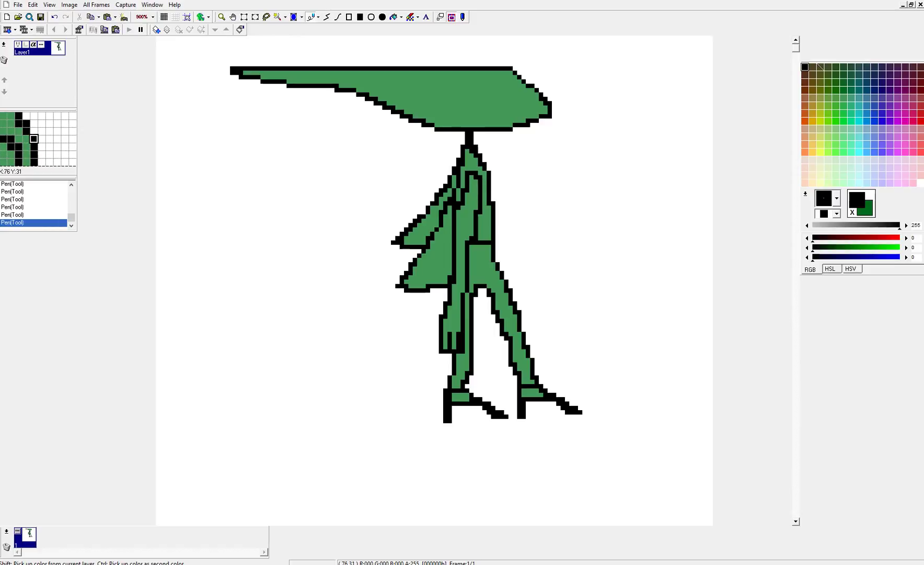
Step: Draw the far arm's black outline from the shoulder down past the thigh and flood fill it with green
mouse_move(492, 182)
mouse_down()
mouse_move(550, 334)
mouse_move(538, 339)
mouse_move(529, 328)
mouse_move(498, 251)
mouse_up()
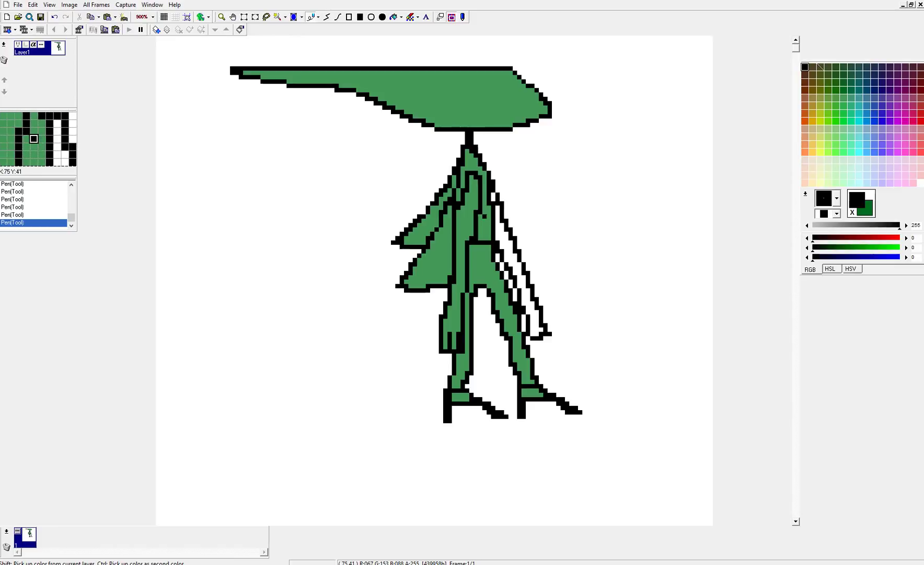
right_click(485, 216)
drag(494, 203, 498, 203)
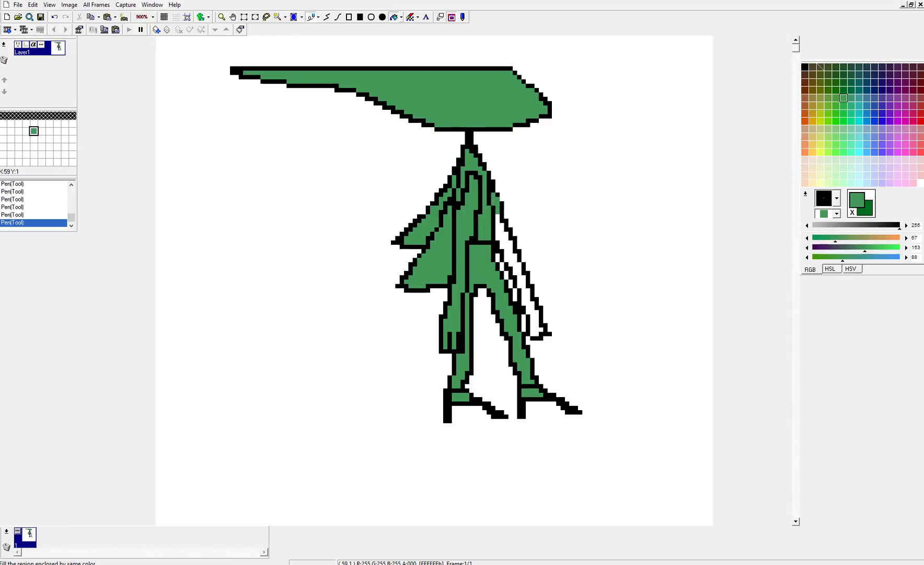
click(493, 264)
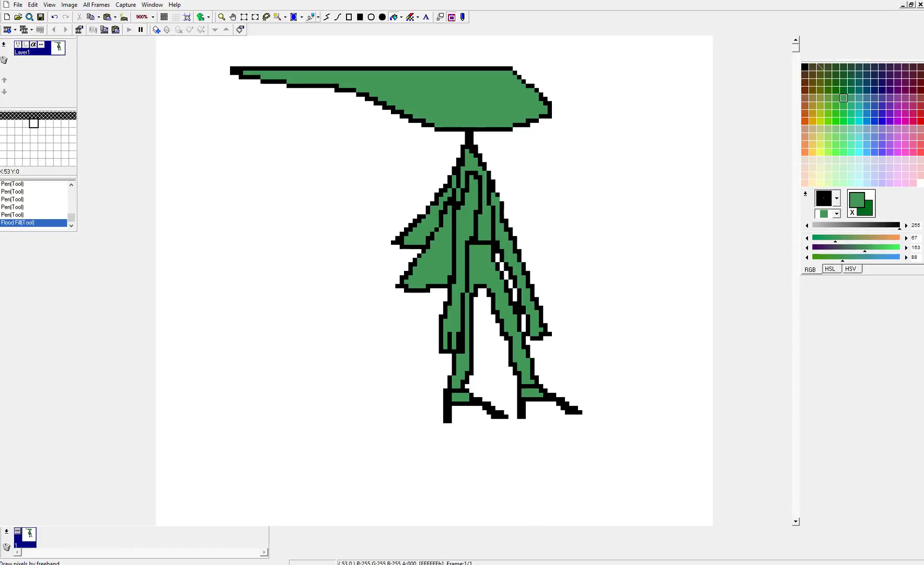
Step: Touch up the far arm's black outline with the Pen tool and paint the gap between arm and thigh white
click(310, 17)
click(467, 128)
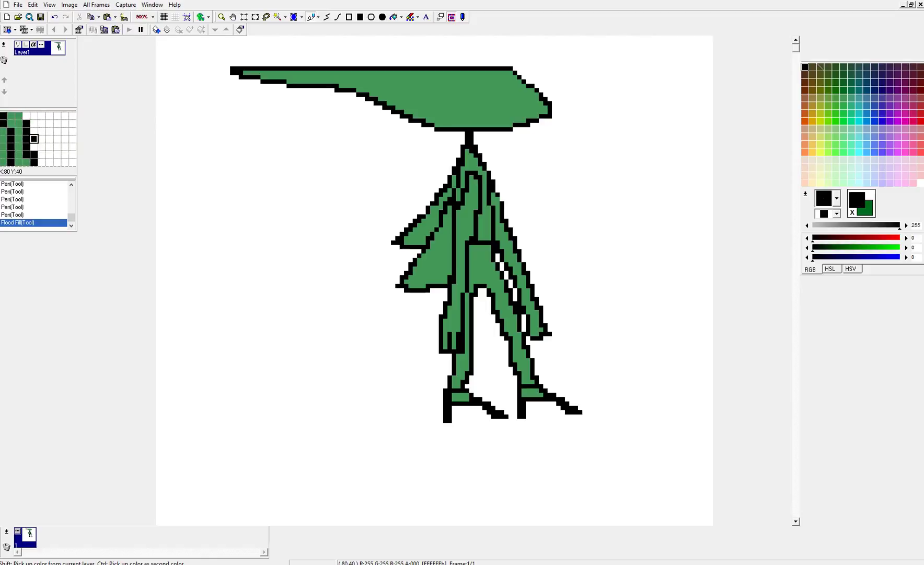
click(502, 199)
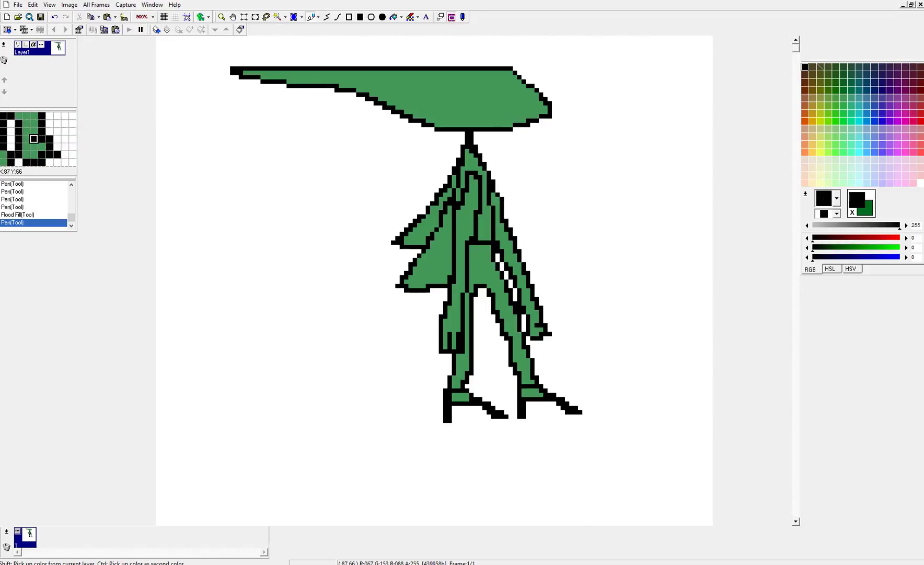
right_click(524, 318)
click(524, 313)
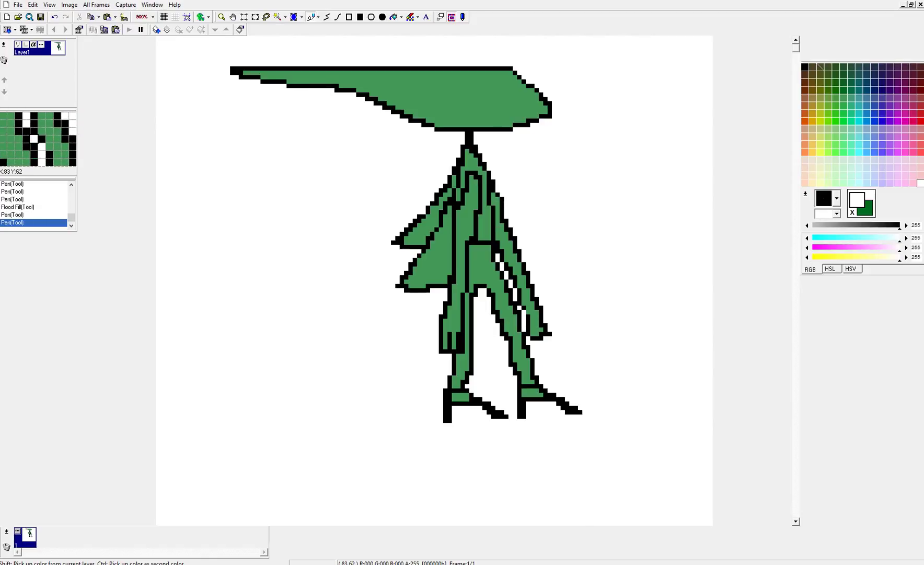
click(519, 307)
click(515, 303)
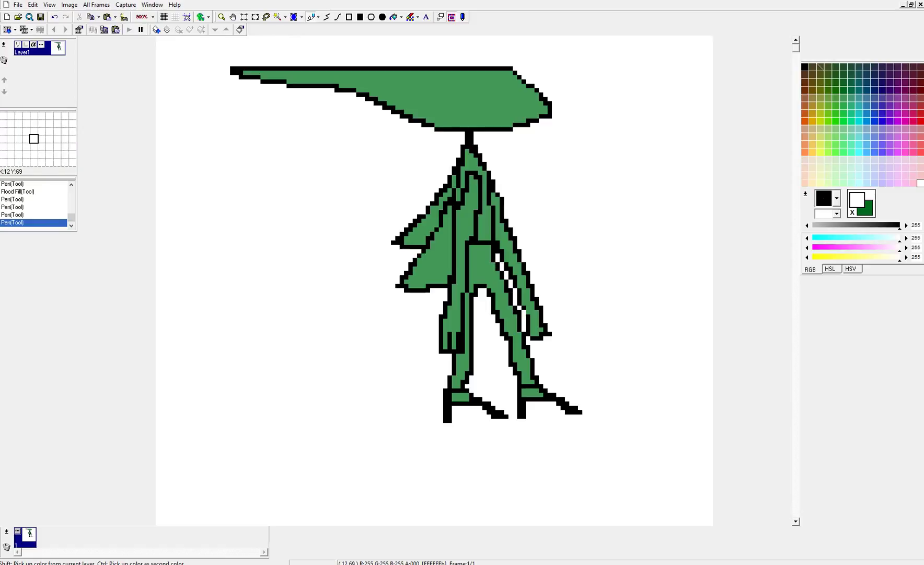
Step: Trim the far hand's stray pixel, cover the waist line with green and draw a black finger line on the far hand
right_click(550, 333)
right_click(480, 261)
drag(485, 243, 489, 243)
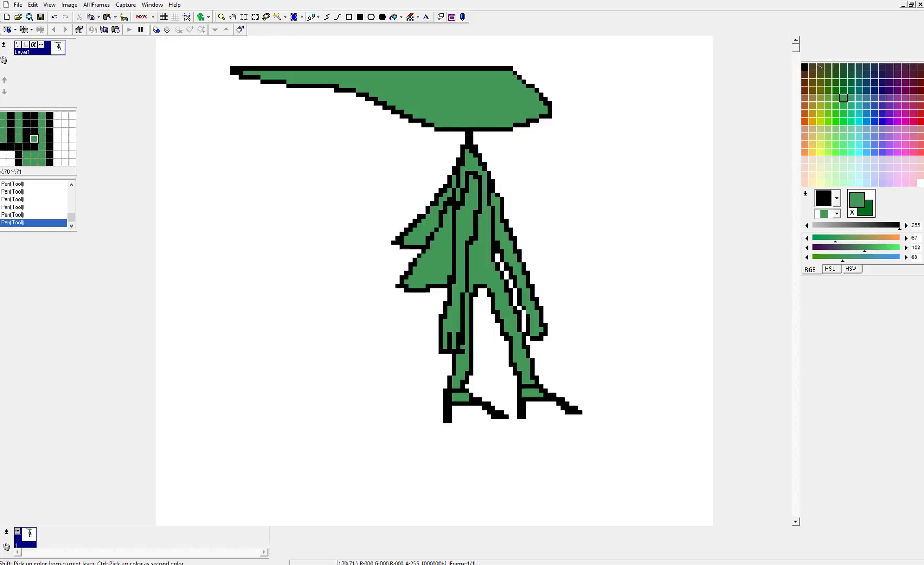
right_click(459, 339)
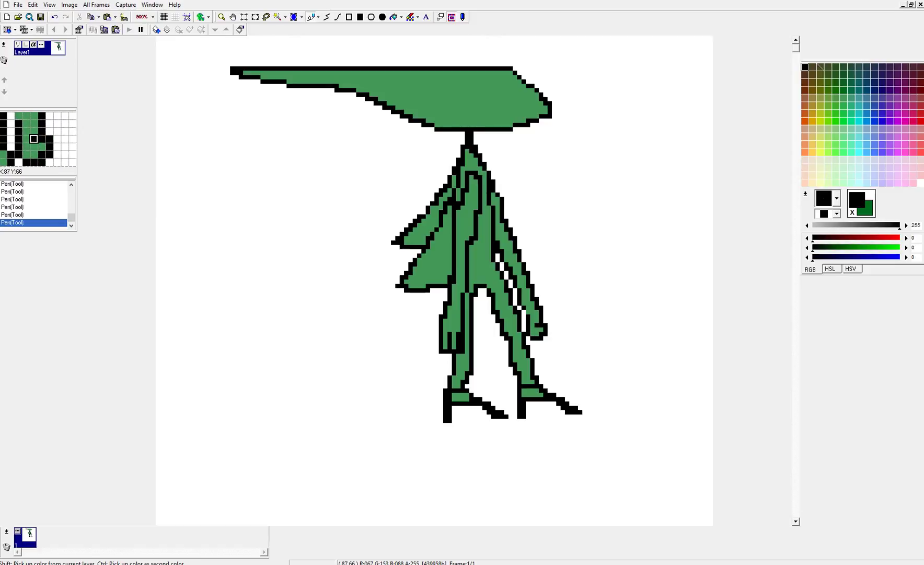
drag(537, 325, 537, 334)
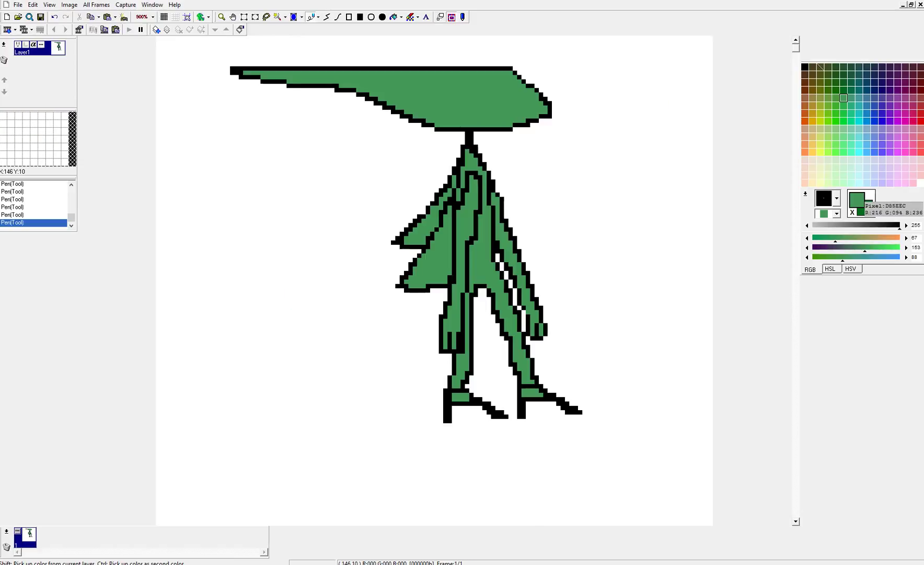
Step: Paint a white eye at the front of the head and add a brown pupil two pixels wide
click(921, 182)
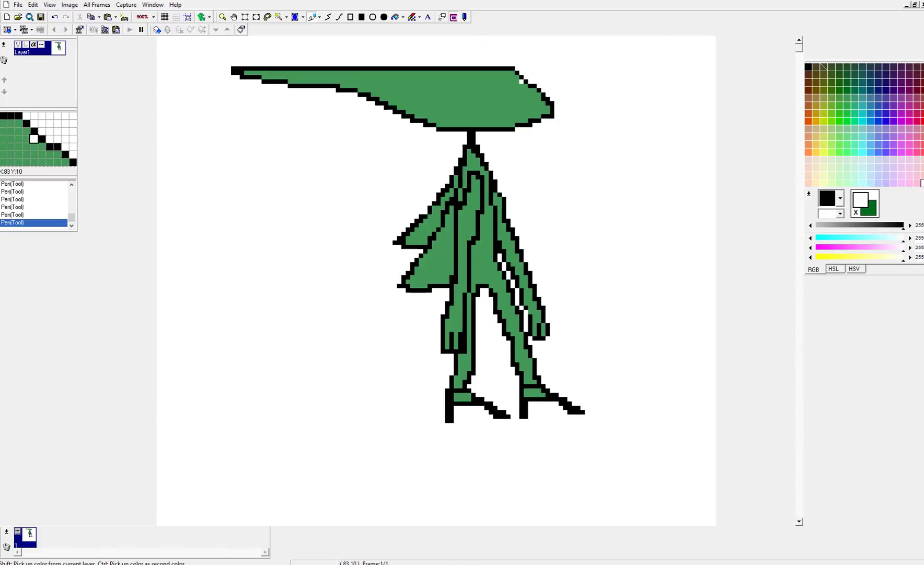
mouse_move(522, 82)
mouse_down()
mouse_move(504, 89)
mouse_move(530, 90)
mouse_up()
click(500, 85)
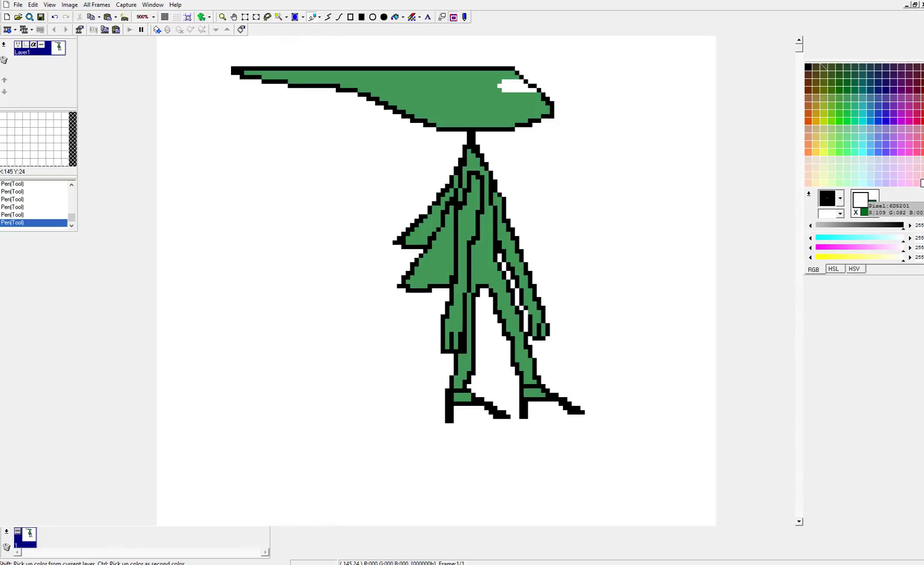
click(816, 90)
click(517, 85)
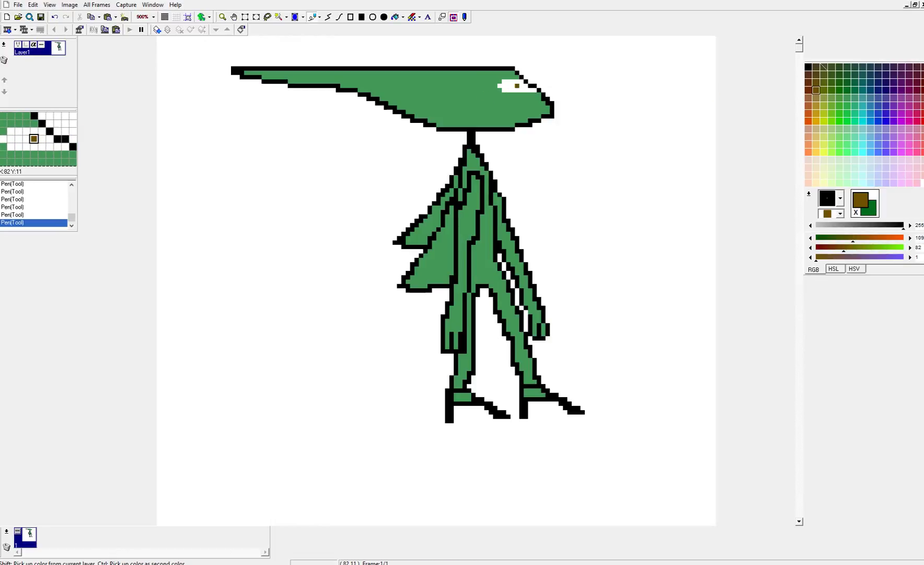
click(521, 85)
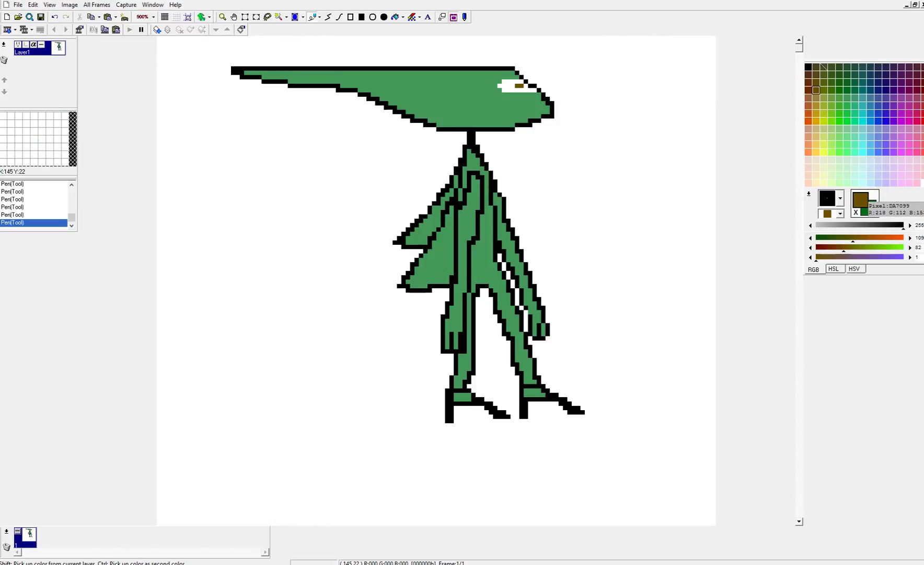
Step: Paint a red mouth at the front of the head below the eye
click(922, 121)
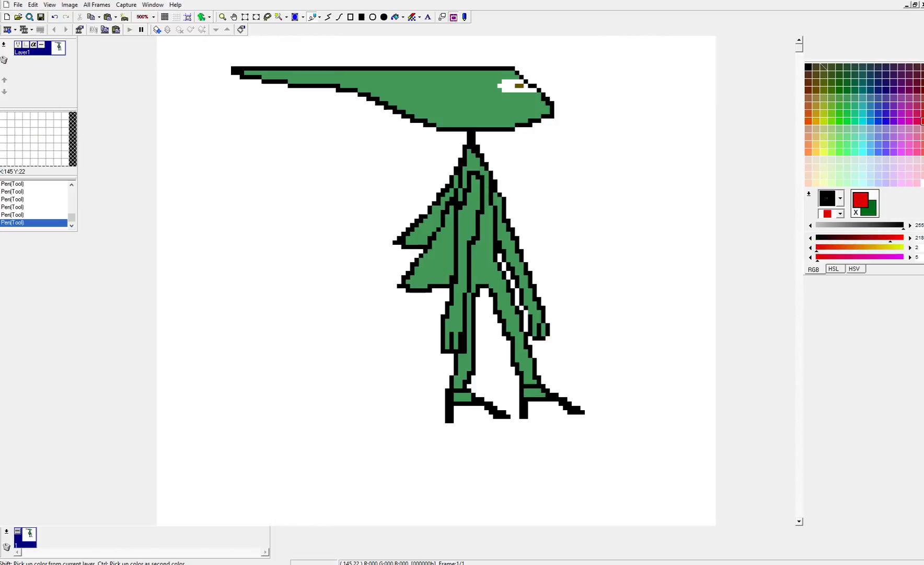
click(543, 112)
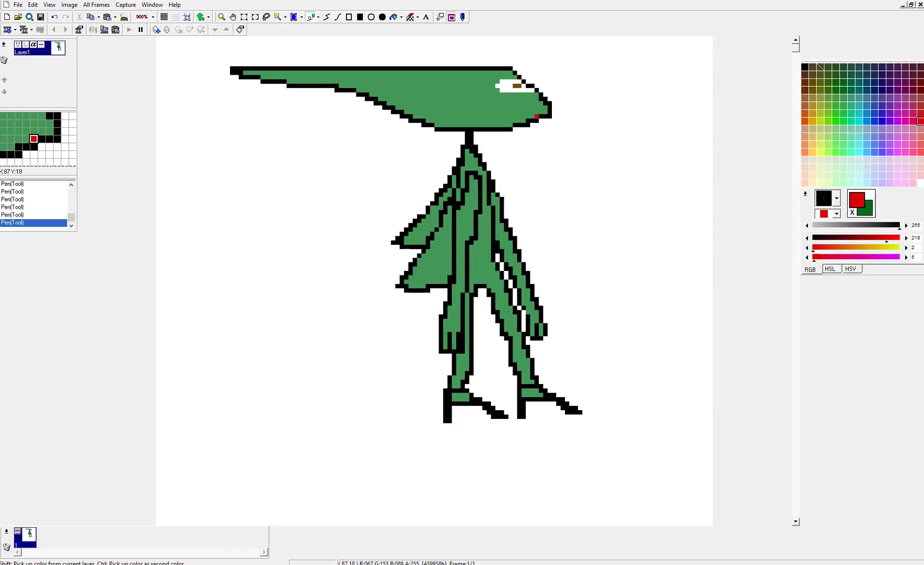
mouse_move(536, 116)
mouse_down()
mouse_move(520, 116)
mouse_move(537, 112)
mouse_up()
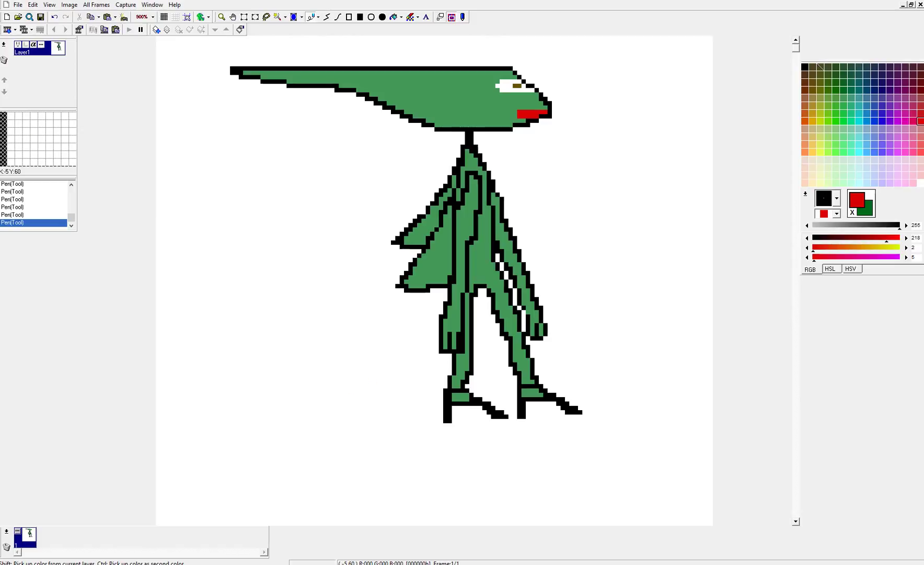
Step: Save the sprite as a GIF named Pterodactyl 1 in the Sprites folder, accepting the colour depth conversion
click(18, 4)
click(32, 73)
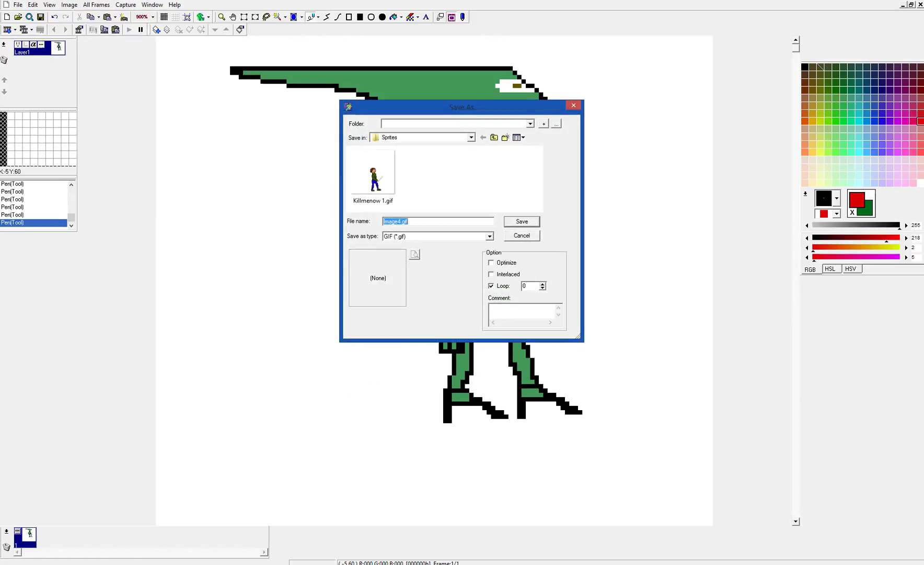
text(Pterodactyl 1)
key(Return)
click(489, 317)
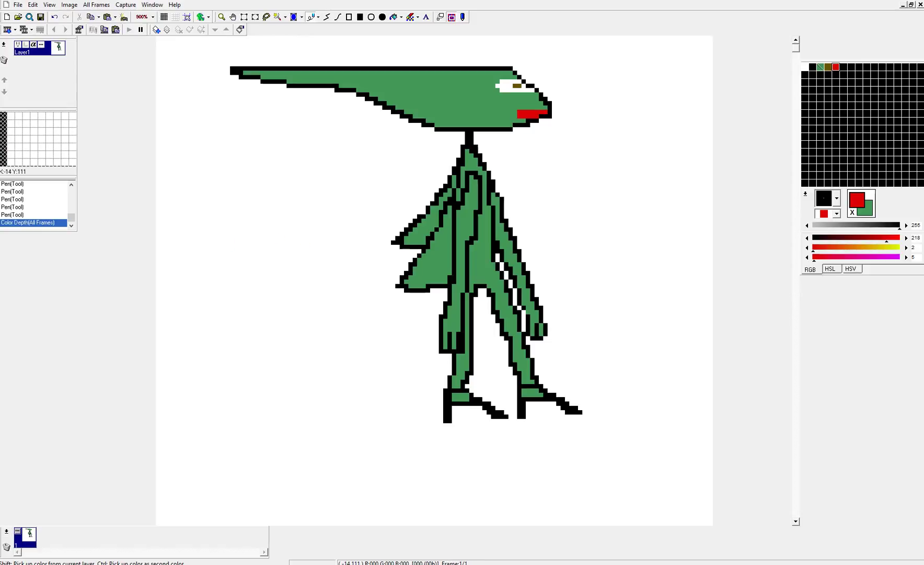
Step: Duplicate the frame to its right with the delay unit set to 1/100 sec. (for GIF)
click(7, 531)
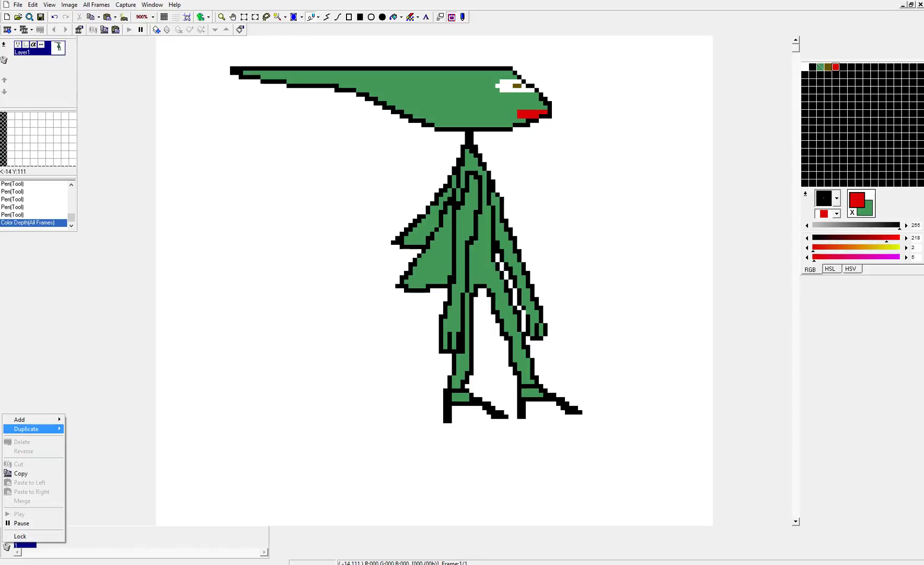
mouse_move(32, 428)
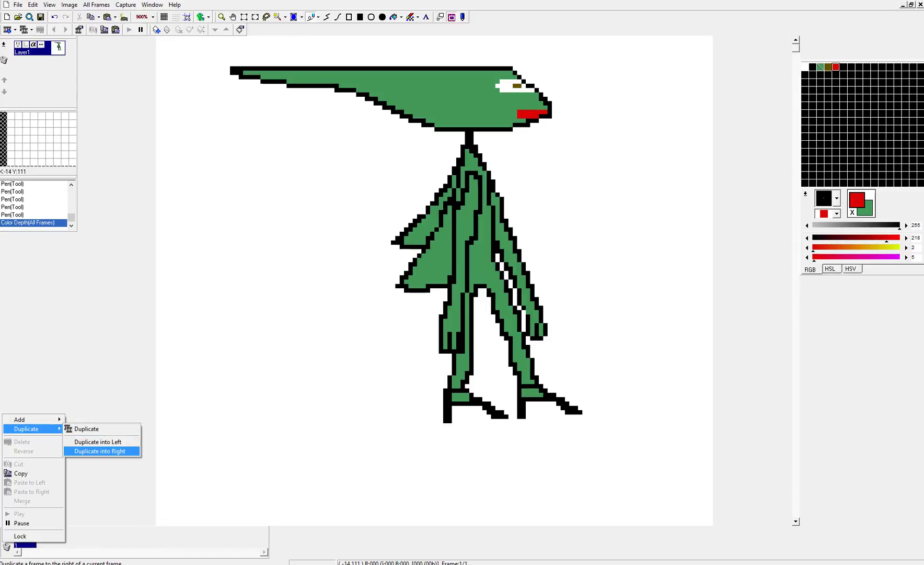
click(100, 451)
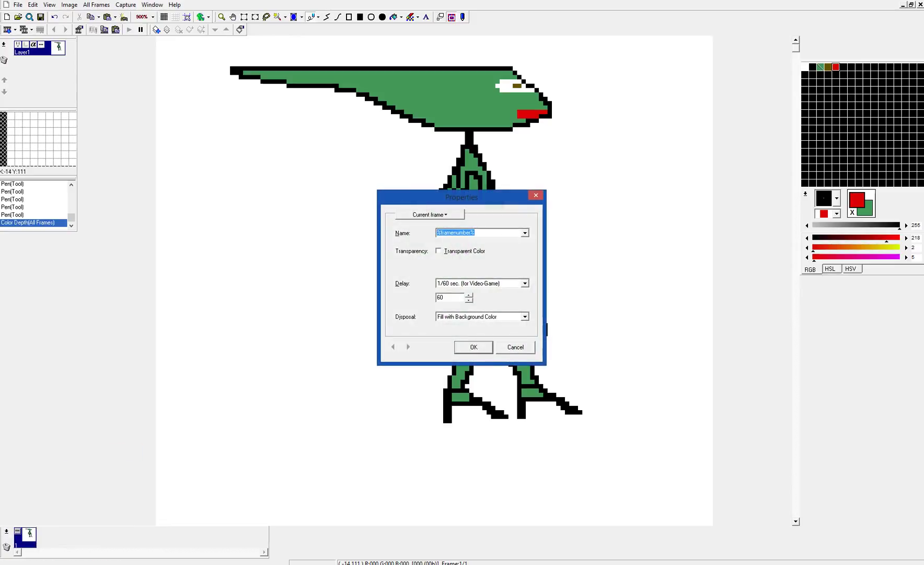
click(525, 284)
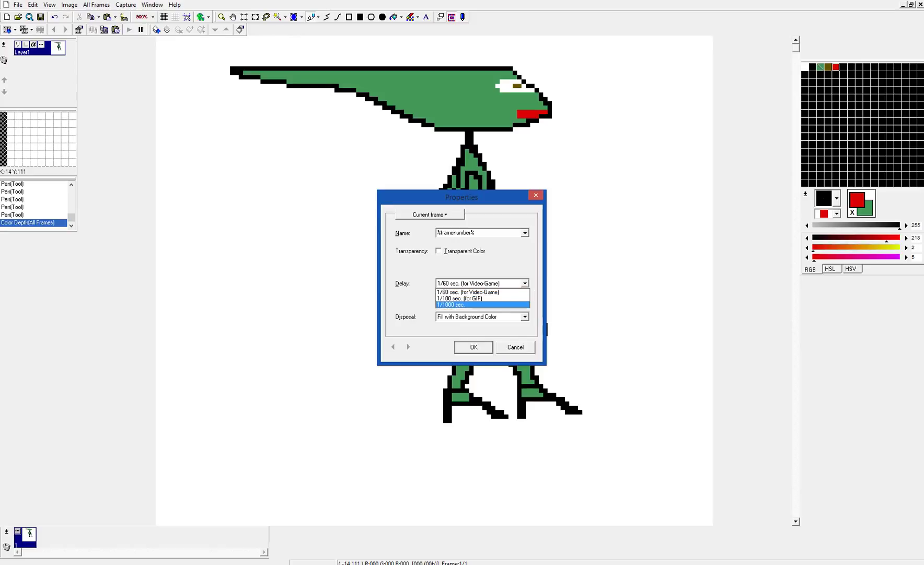
click(460, 299)
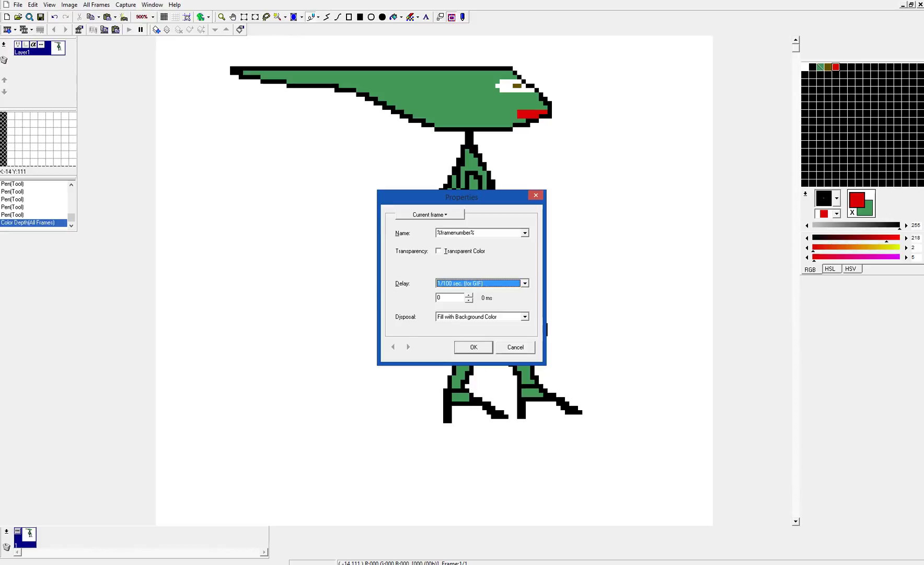
click(474, 348)
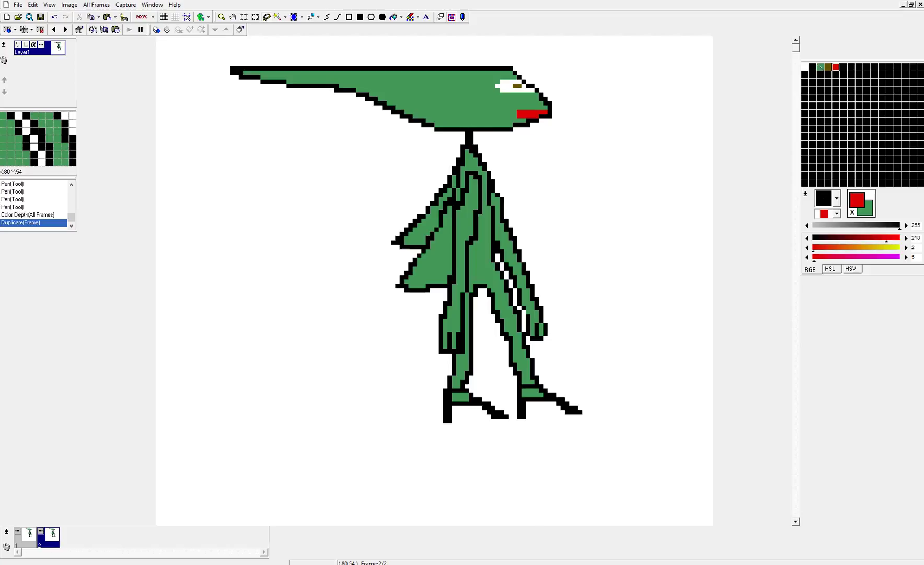
Step: In frame 2, select the front leg freehand, rotate it forward and upward, and move it back against the hip
mouse_move(505, 272)
mouse_down()
mouse_move(479, 295)
mouse_move(515, 416)
mouse_move(591, 420)
mouse_move(579, 389)
mouse_move(491, 271)
mouse_up()
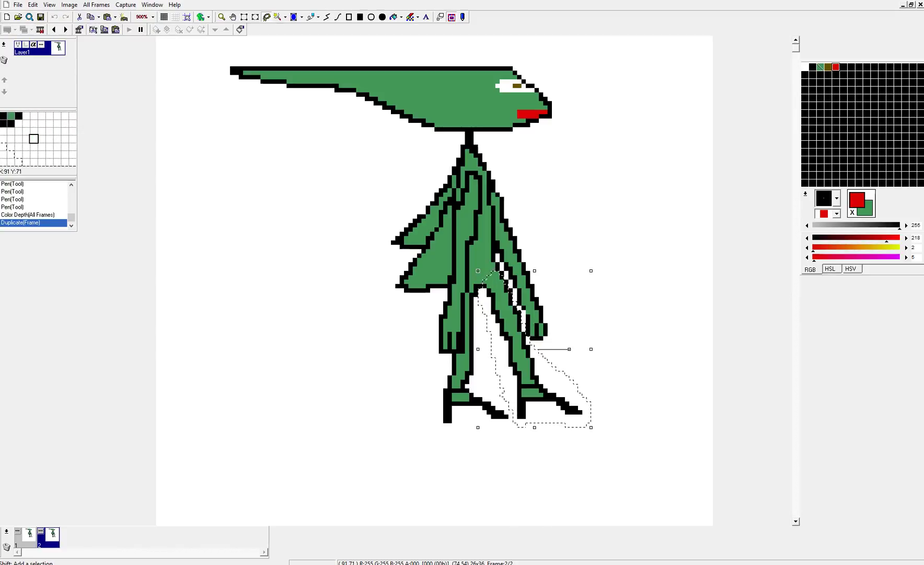
drag(570, 348, 565, 331)
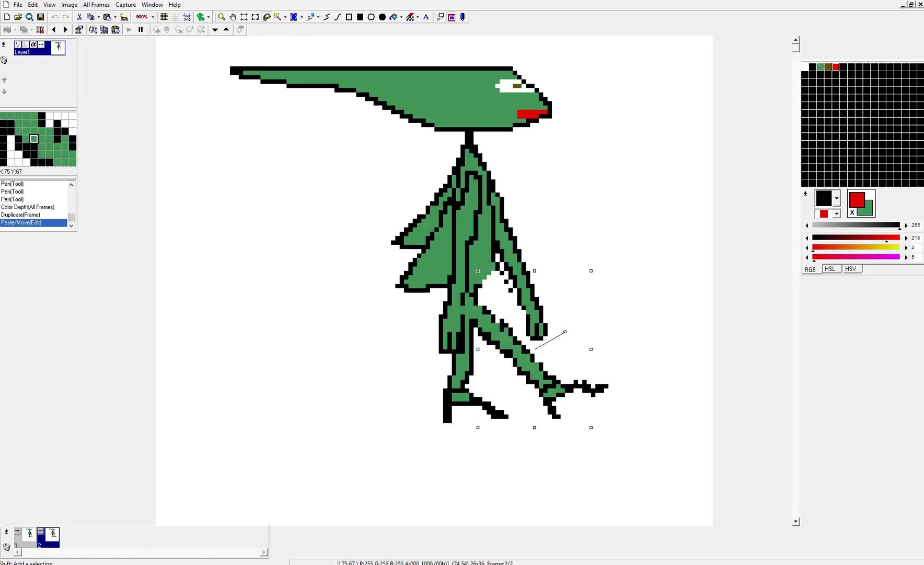
drag(501, 338, 519, 312)
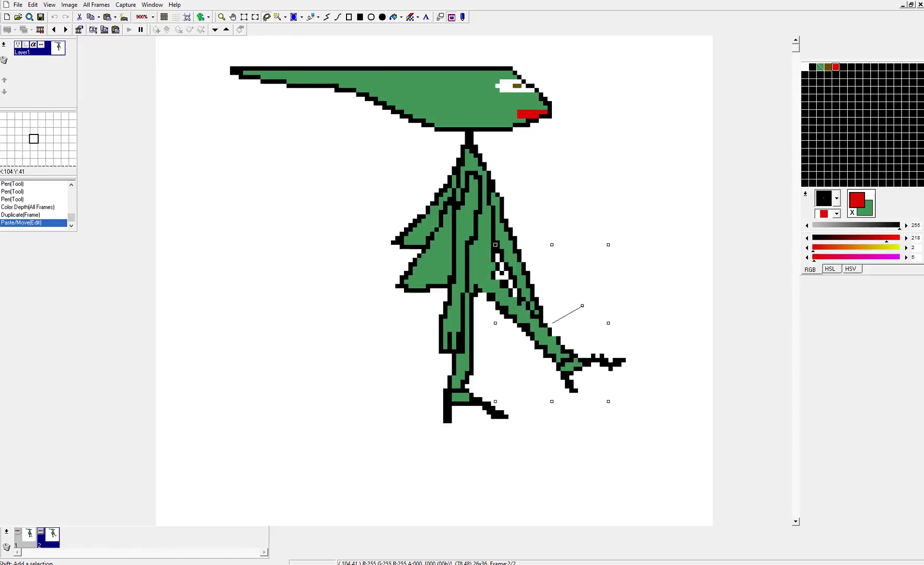
click(645, 225)
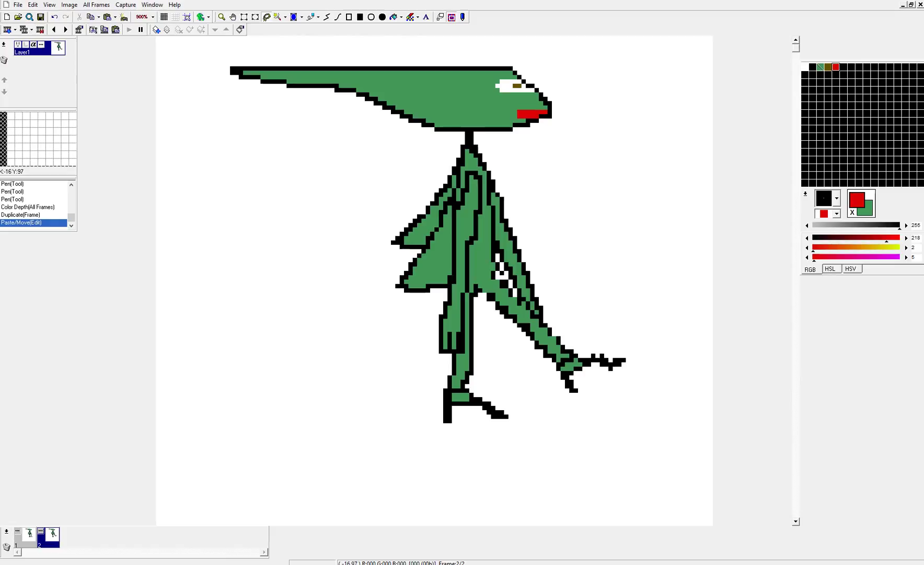
Step: Check frame 1's properties and duplicate frame 2 to its right with a 1/100 sec. (for GIF) delay unit
click(17, 530)
click(515, 347)
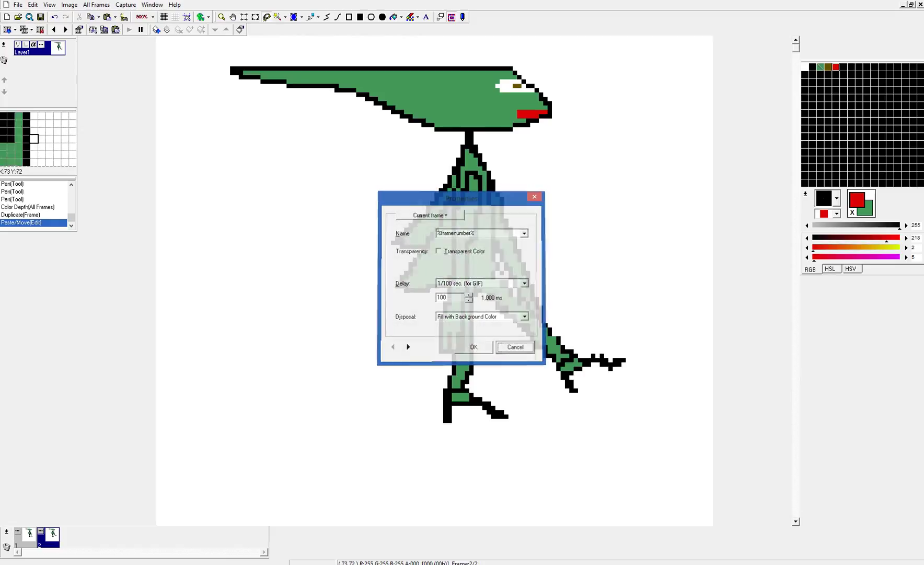
click(7, 532)
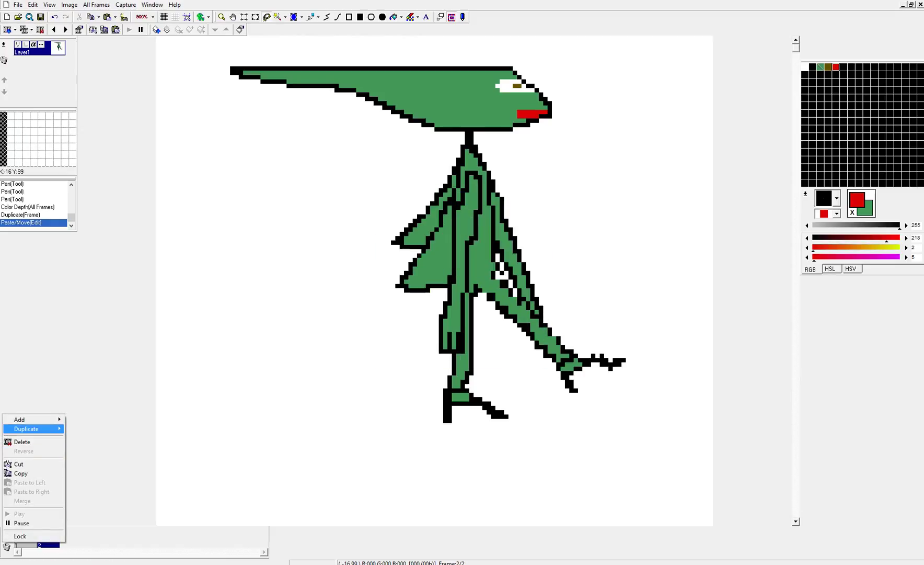
mouse_move(26, 429)
click(100, 451)
key(alt+Return)
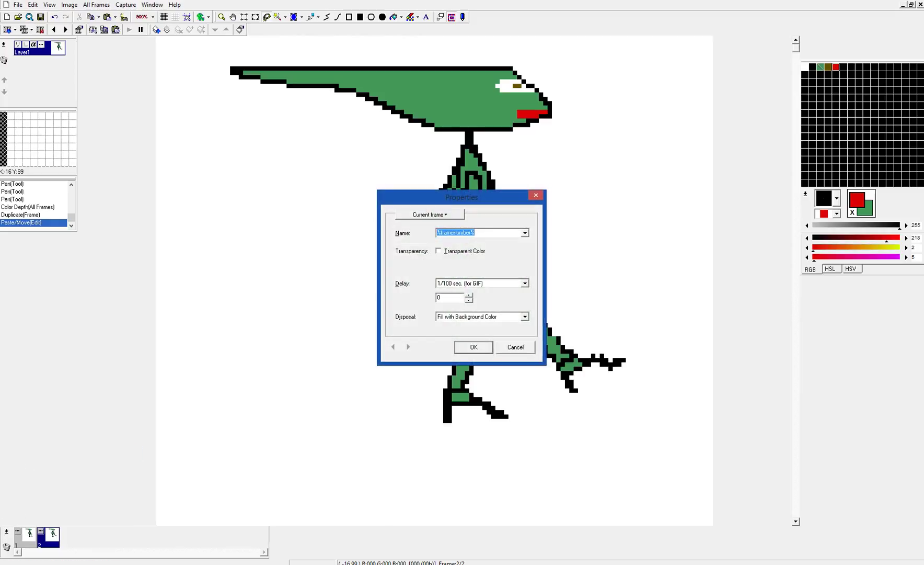
click(474, 347)
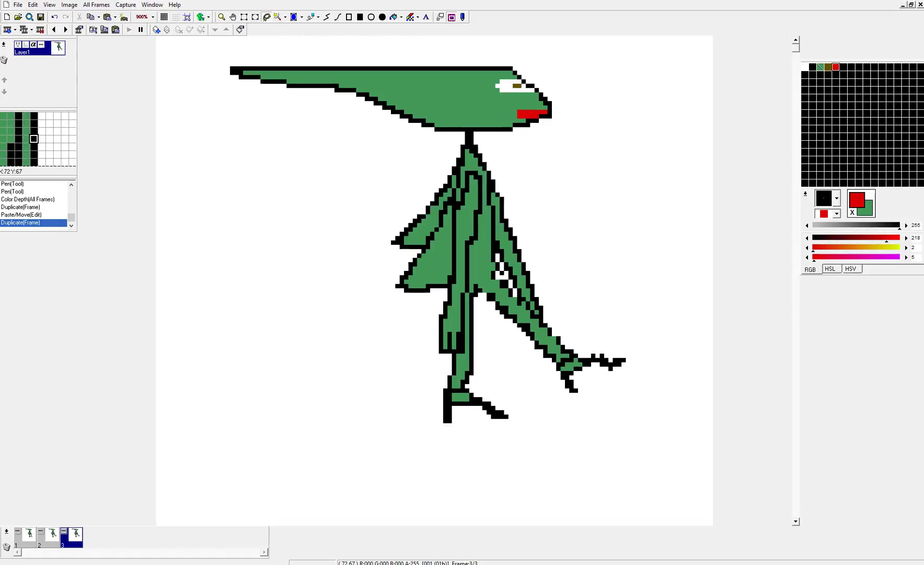
Step: Try to rotate the freehand-selected rear leg forward in frame 3 and reattach it to the hip
mouse_move(467, 293)
mouse_down()
mouse_move(503, 352)
mouse_move(474, 373)
mouse_up()
click(359, 300)
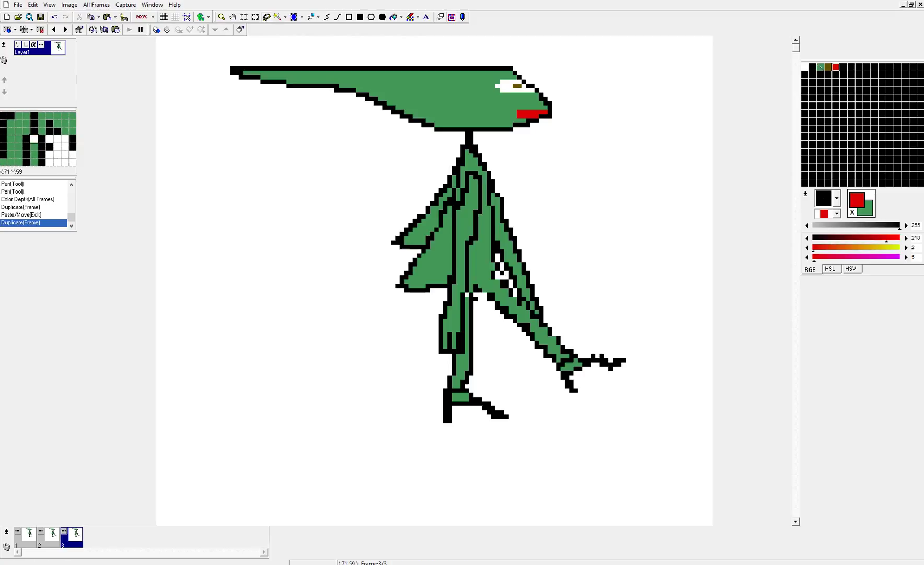
mouse_move(467, 308)
mouse_down()
mouse_move(437, 387)
mouse_move(435, 426)
mouse_move(504, 433)
mouse_move(494, 361)
mouse_move(464, 293)
mouse_up()
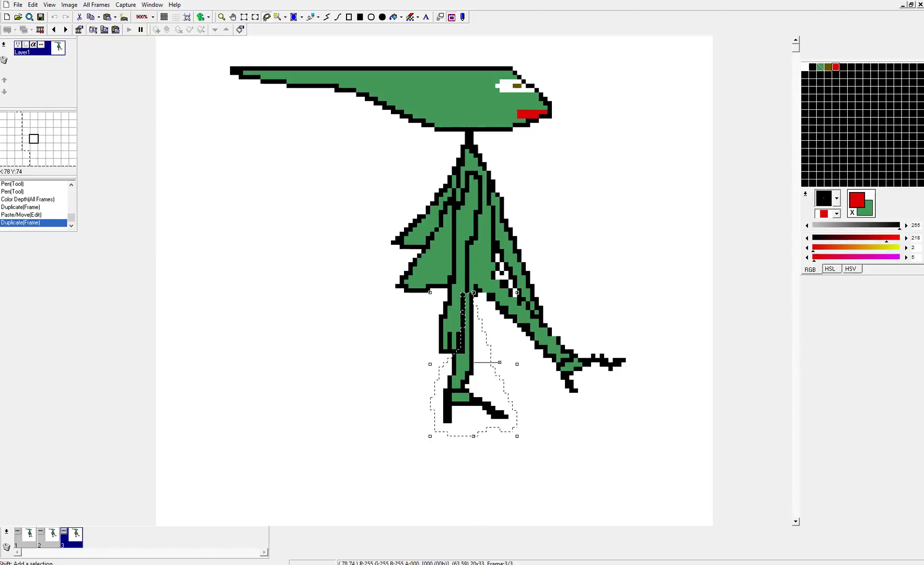
mouse_move(500, 362)
mouse_down()
mouse_move(496, 349)
mouse_move(490, 357)
mouse_move(497, 351)
mouse_up()
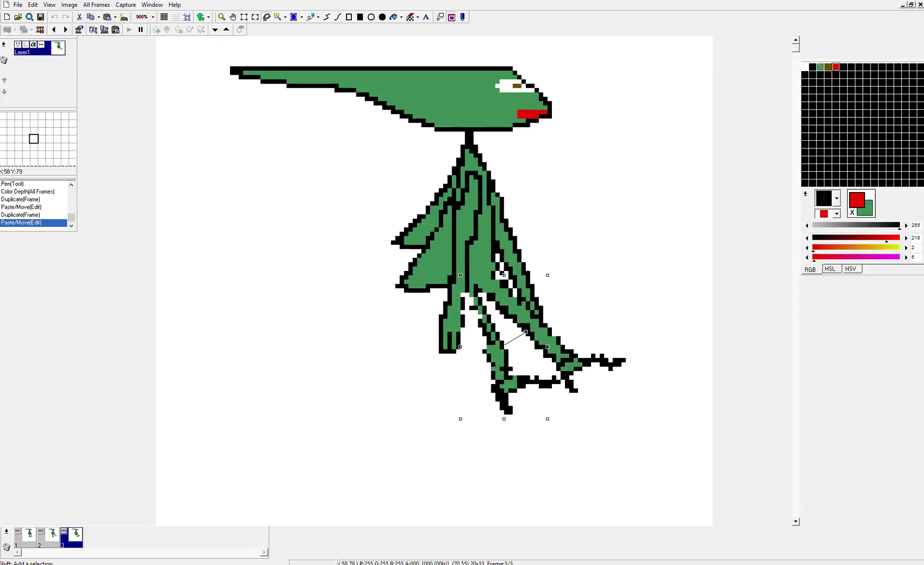
key(ctrl+z)
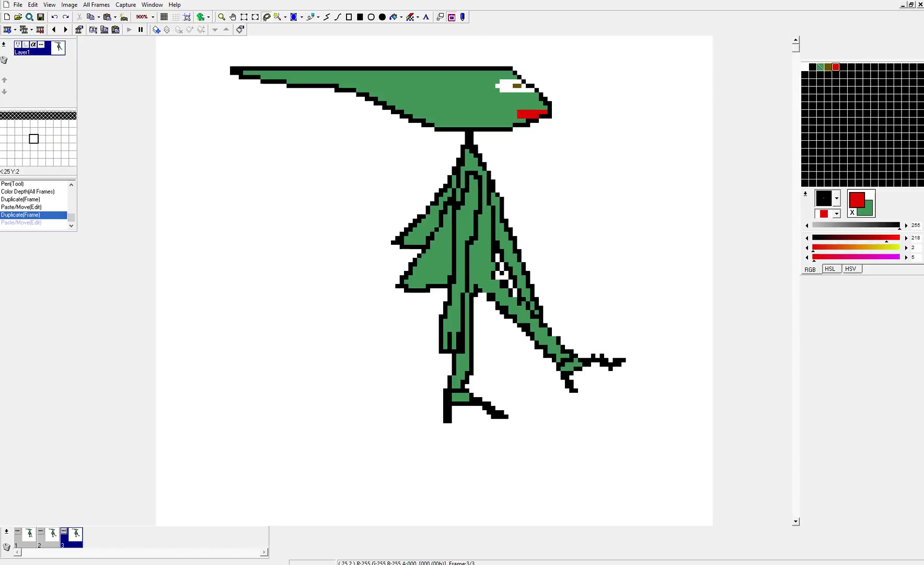
Step: Move the rear leg's high-heeled foot with a rectangular selection into the empty area behind the creature
click(244, 16)
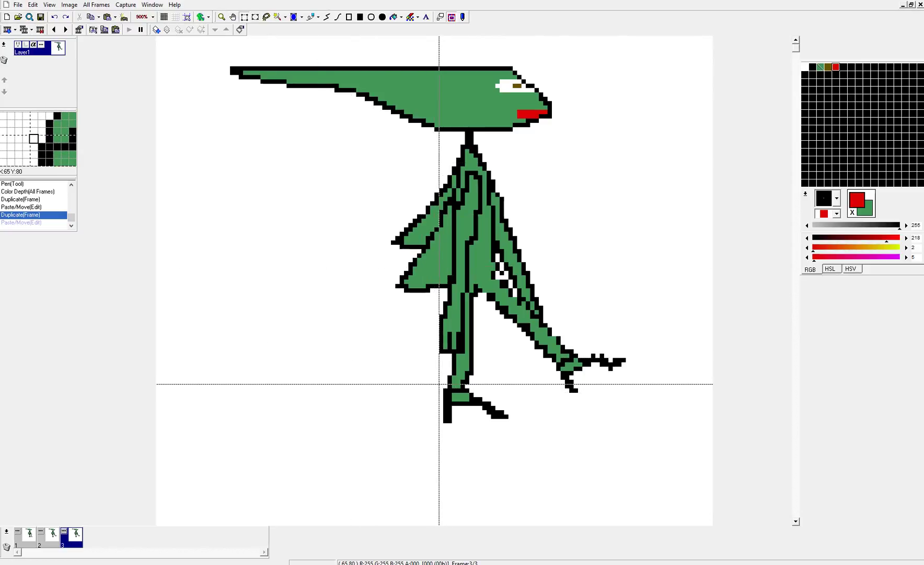
drag(439, 384, 273, 284)
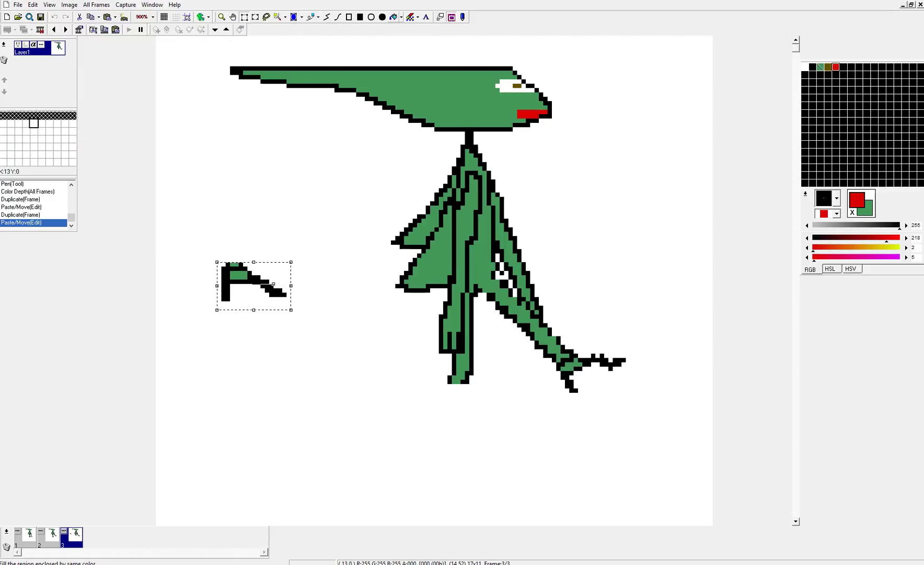
click(311, 17)
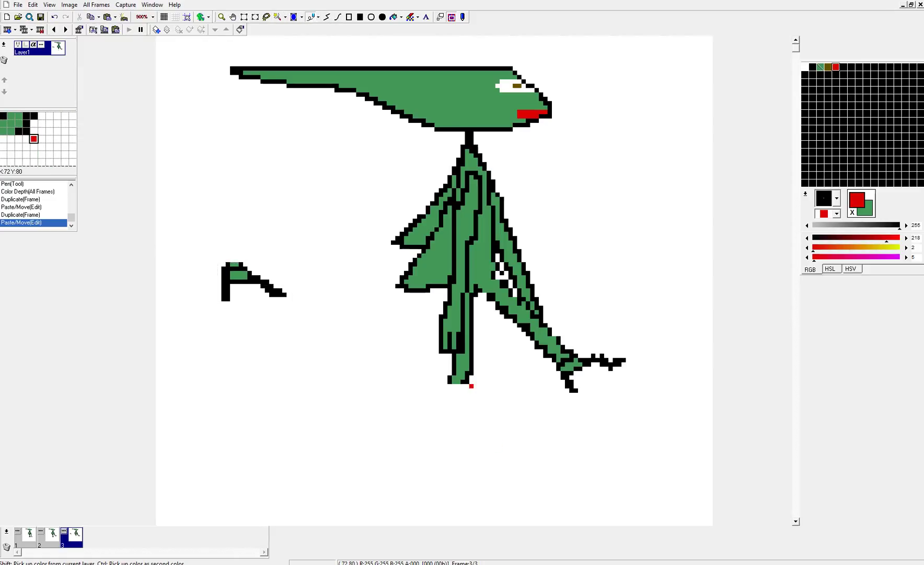
Step: Draw a bent-knee outline for the rear leg in black, running from the hip to the old lower leg
right_click(471, 367)
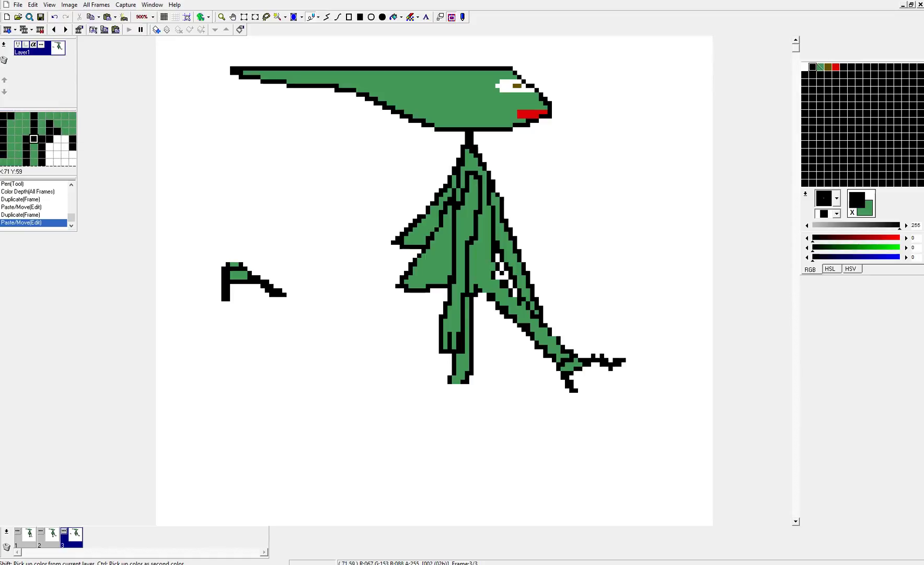
mouse_move(465, 294)
mouse_down()
mouse_move(506, 349)
mouse_move(464, 407)
mouse_up()
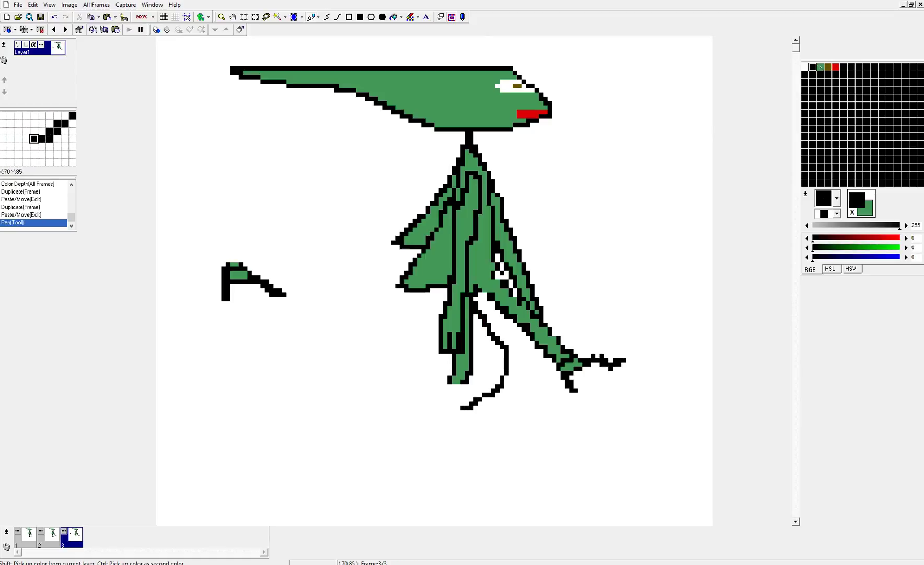
key(ctrl+z)
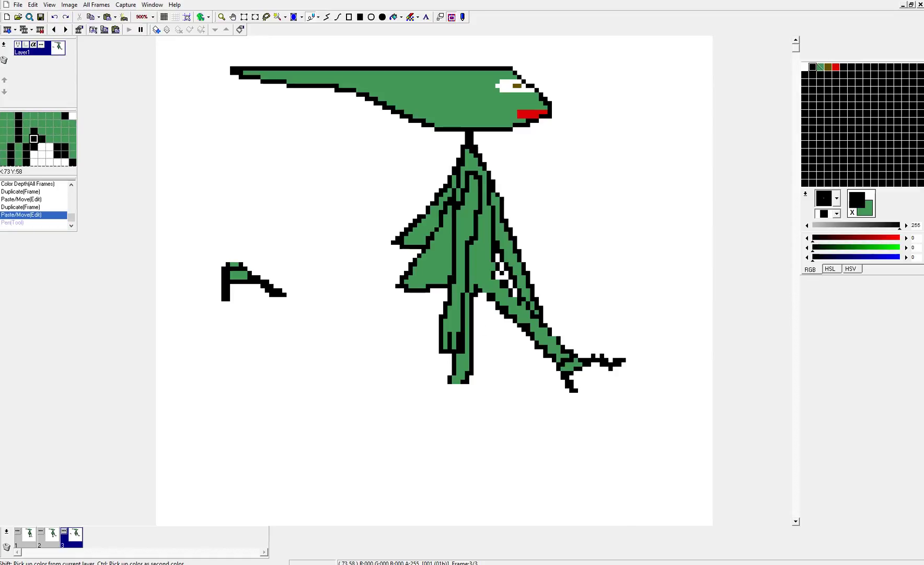
mouse_move(468, 295)
mouse_down()
mouse_move(503, 337)
mouse_move(458, 364)
mouse_up()
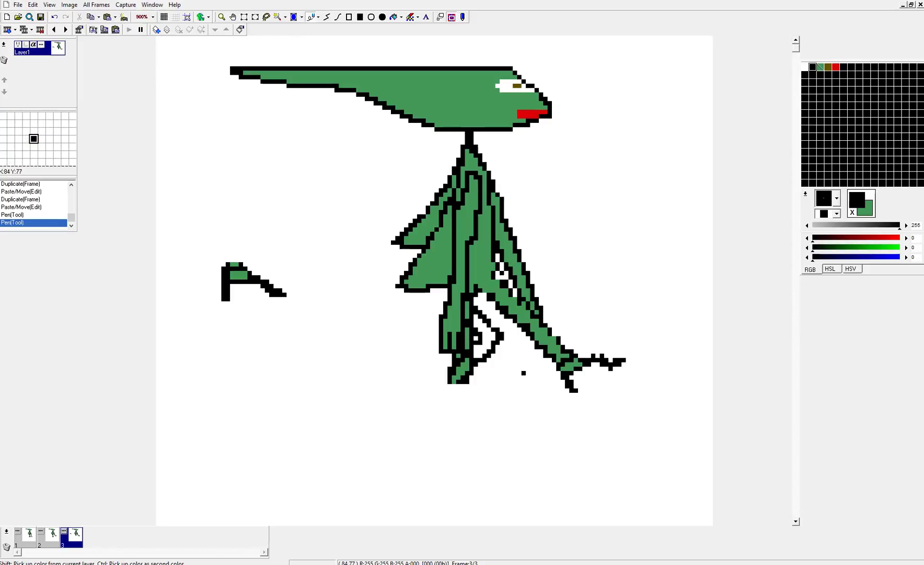
Step: Erase the remains of the old straight leg between the near hand and the bent knee with white
drag(523, 373, 501, 372)
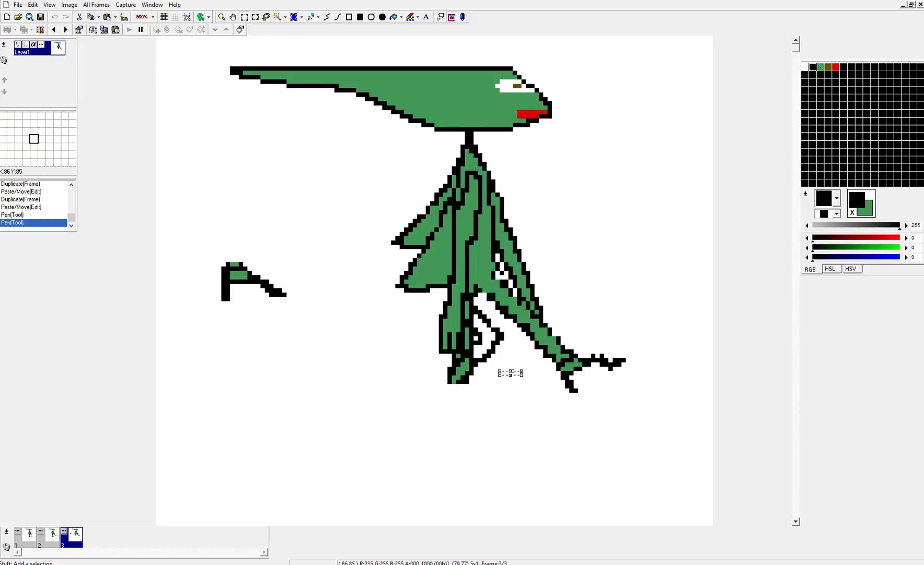
right_click(502, 398)
right_click(502, 395)
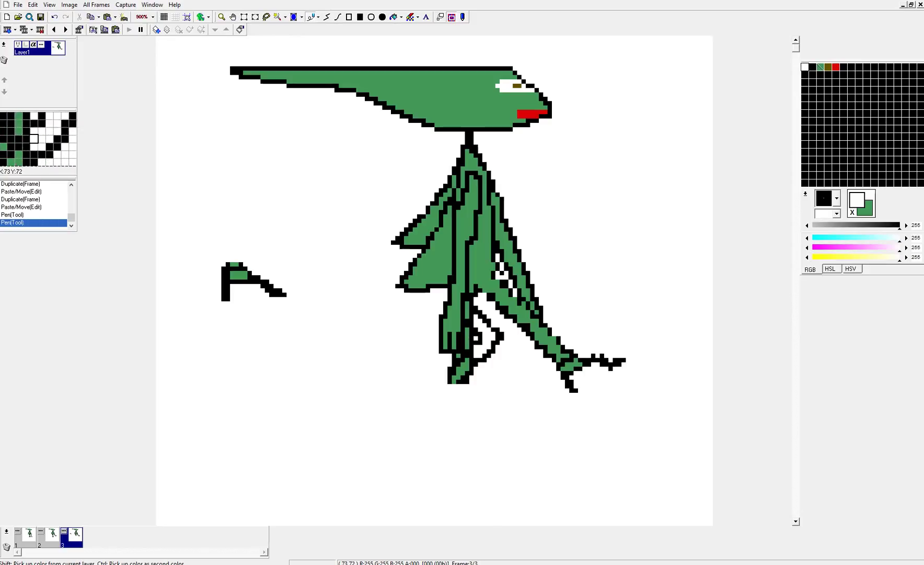
click(467, 343)
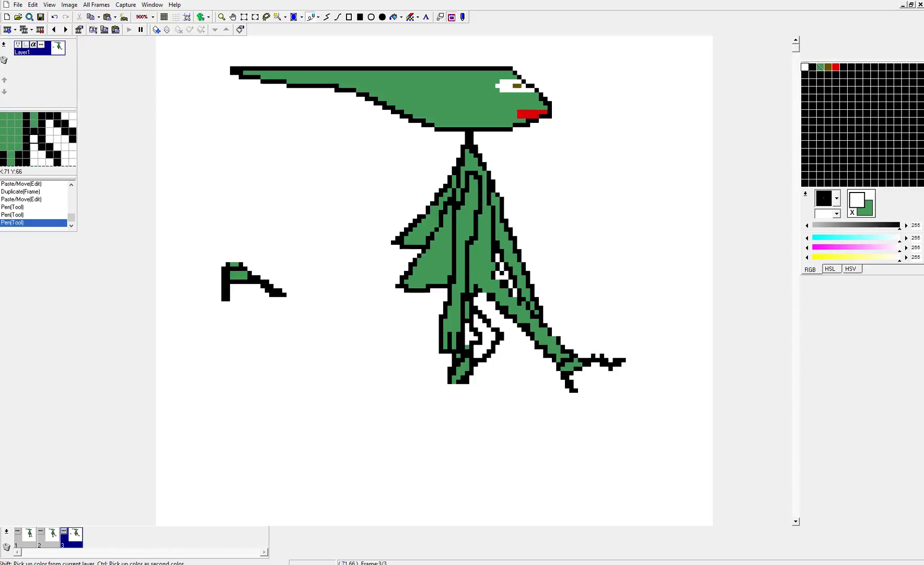
drag(467, 329, 467, 338)
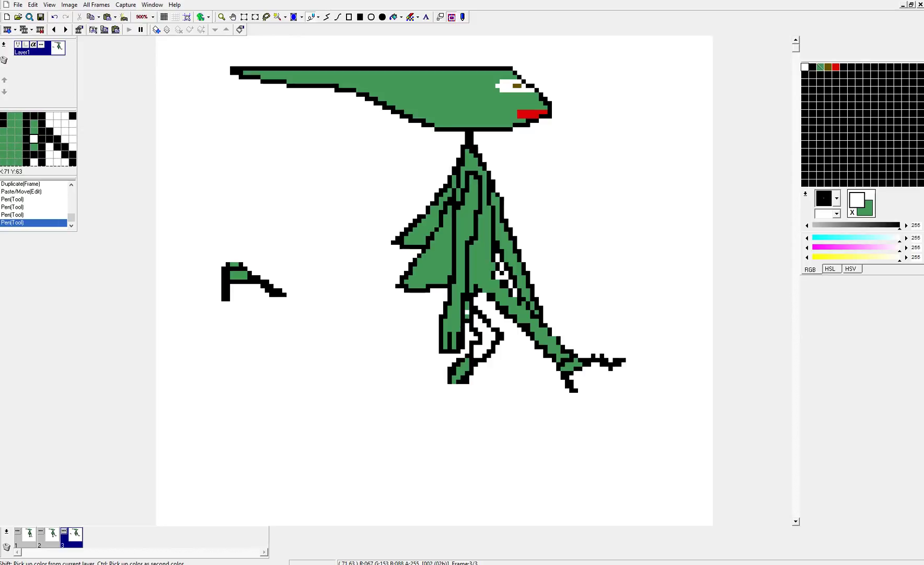
Step: Fill the bent rear leg with the body's green and touch up the pixels at the upper thigh
right_click(467, 312)
click(394, 17)
click(394, 16)
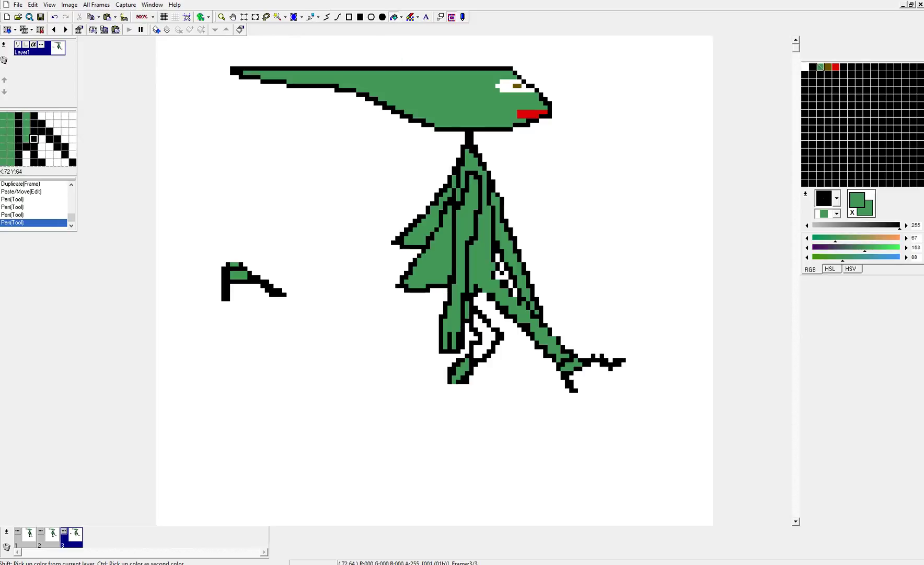
click(472, 313)
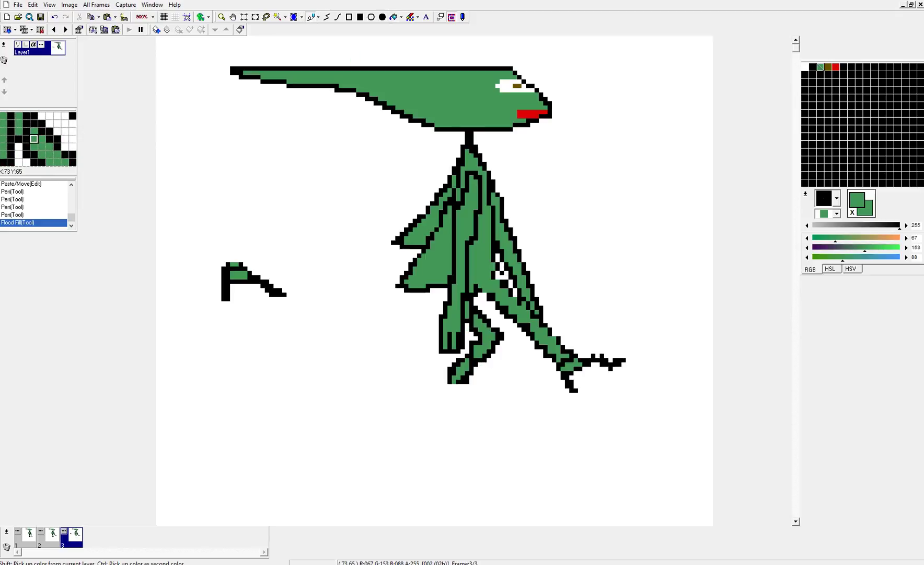
drag(472, 317, 471, 313)
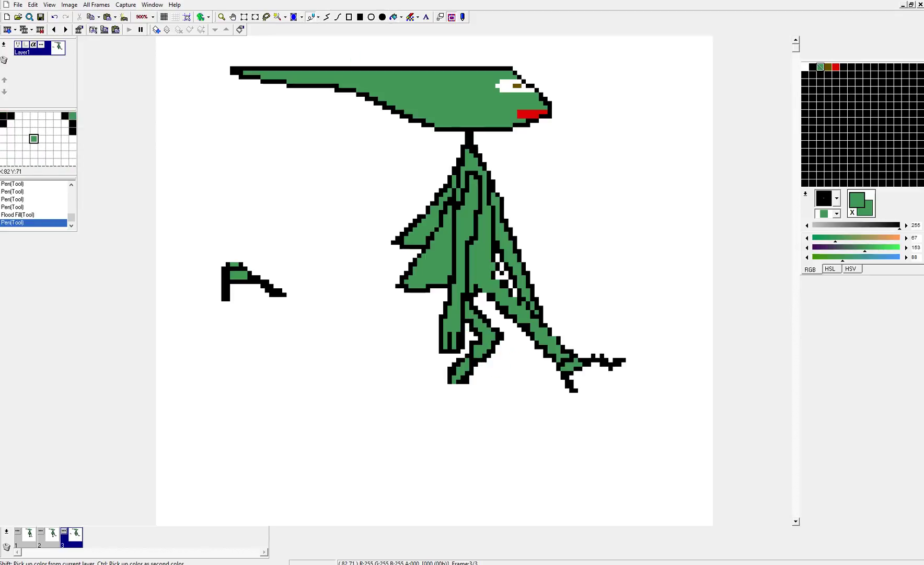
Step: Trim the knee's pointed tip with white and cover the black line crossing the rear shin with green
right_click(511, 351)
right_click(508, 334)
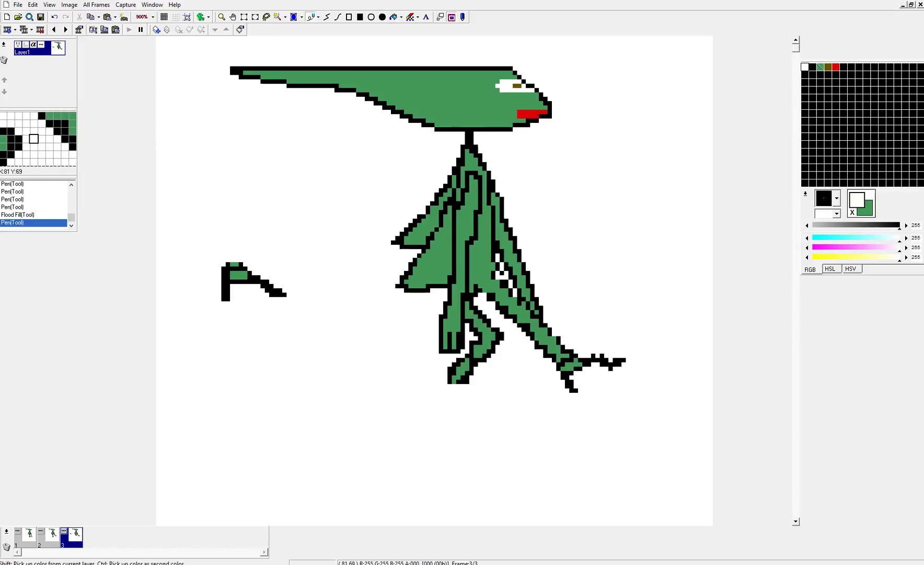
drag(502, 335, 502, 339)
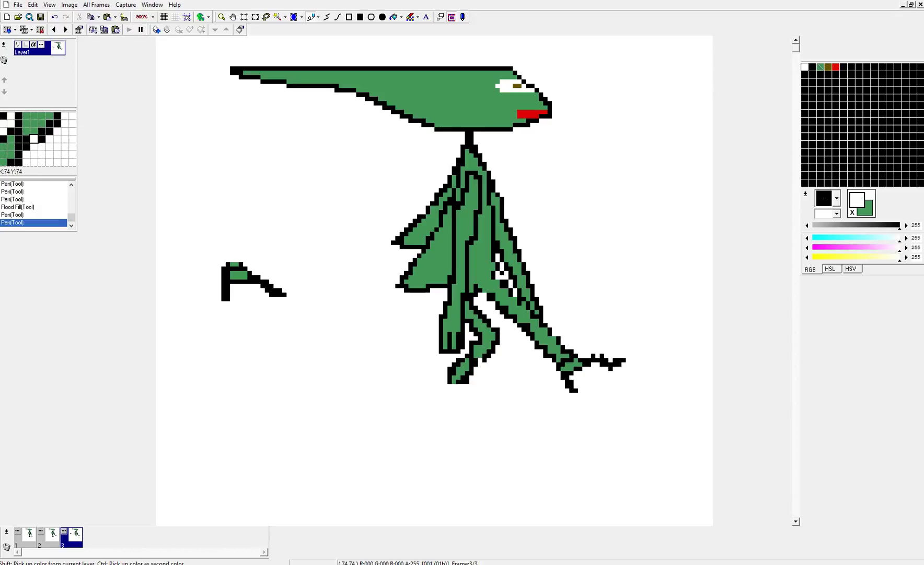
ctrl+click(474, 365)
click(473, 360)
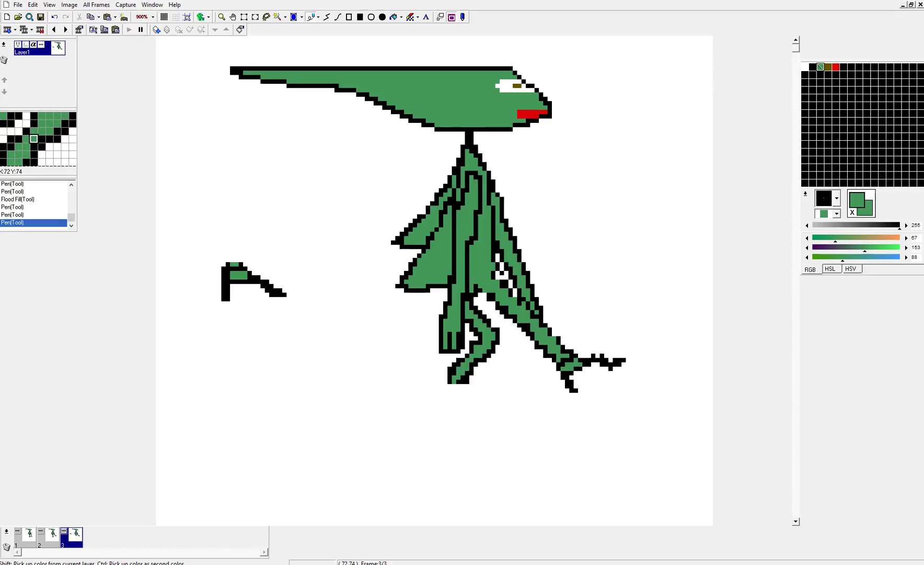
Step: Close the rear shin's lower end in black, move the detached heel shoe onto it, and rotate the shoe clockwise to point downward
right_click(462, 381)
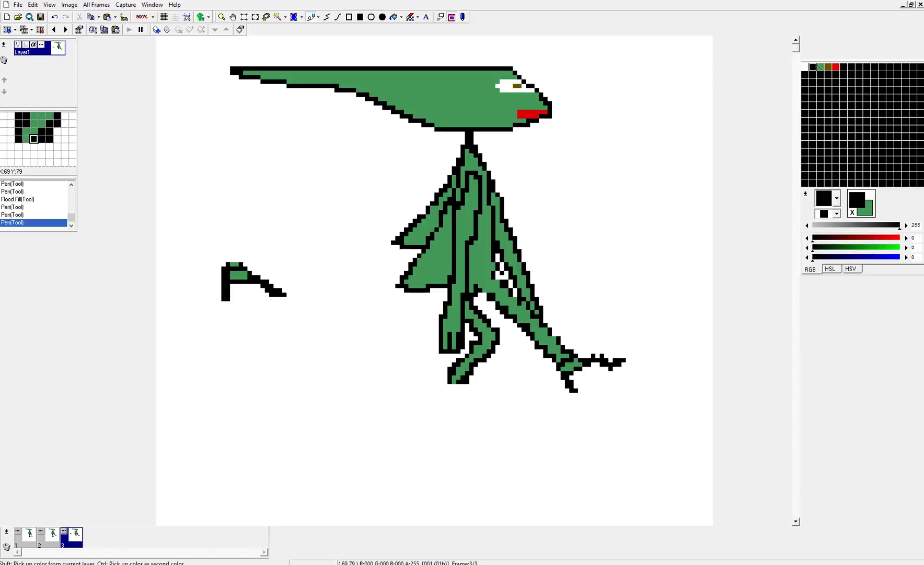
click(454, 381)
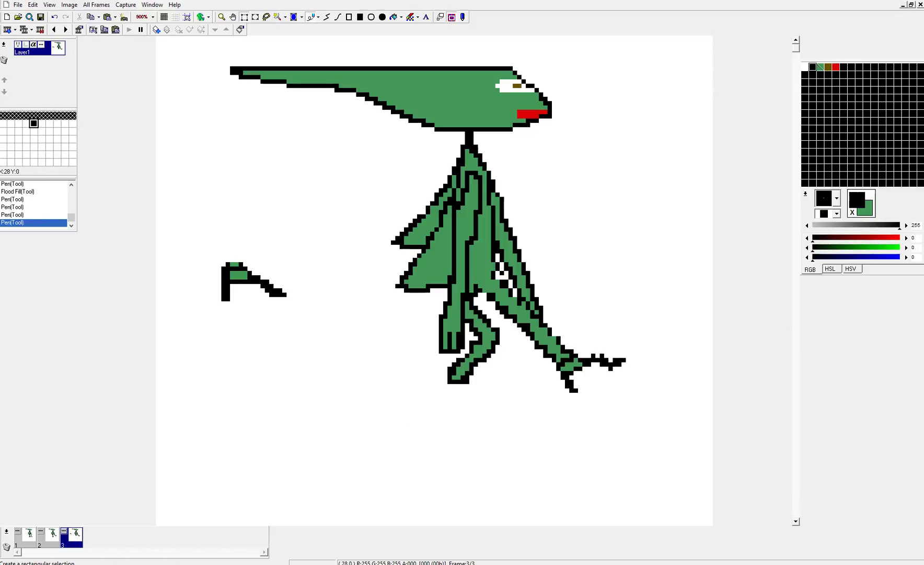
click(245, 17)
drag(217, 258, 291, 301)
drag(240, 266, 497, 394)
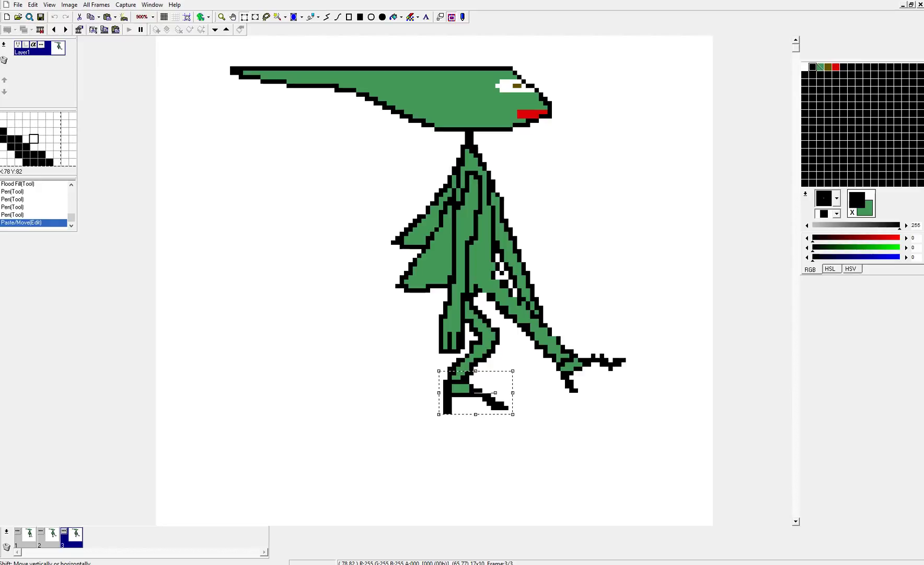
drag(495, 392, 487, 396)
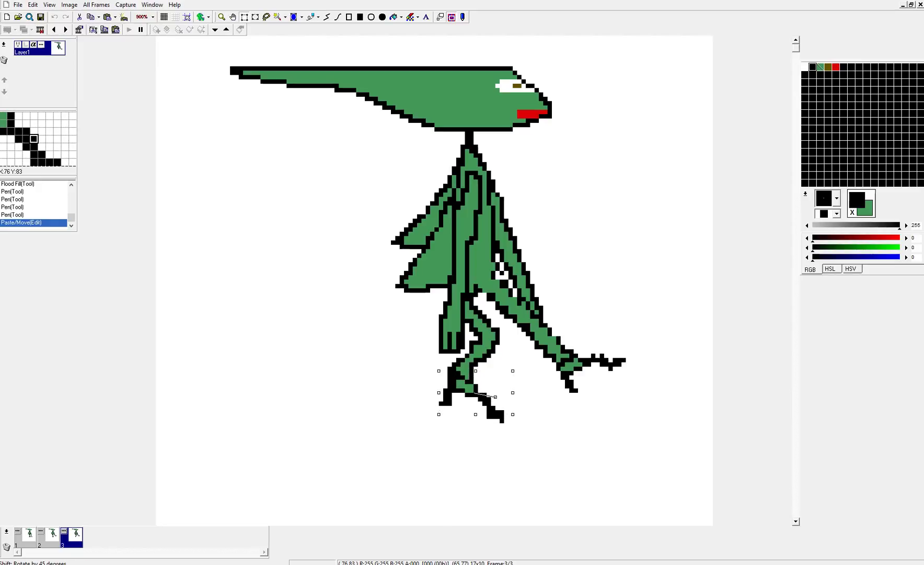
drag(495, 396, 493, 377)
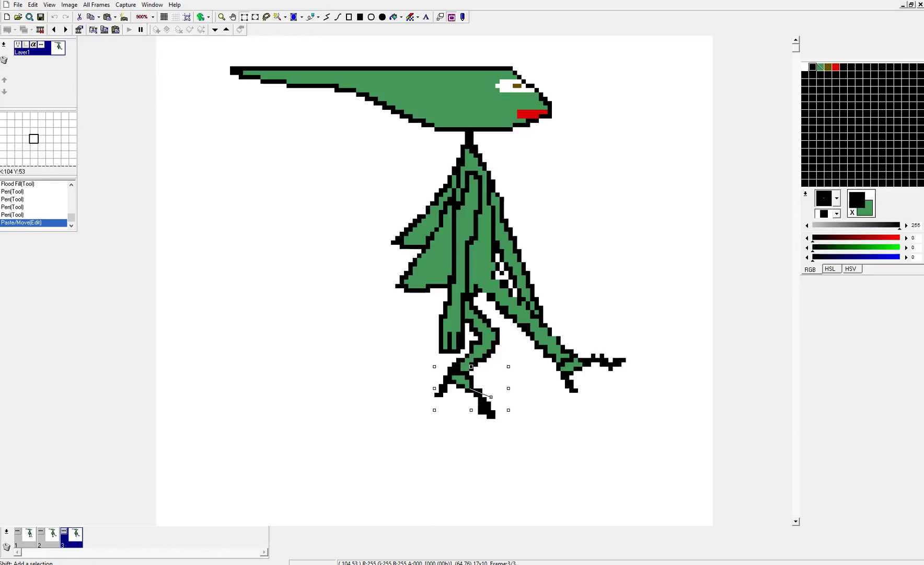
click(607, 254)
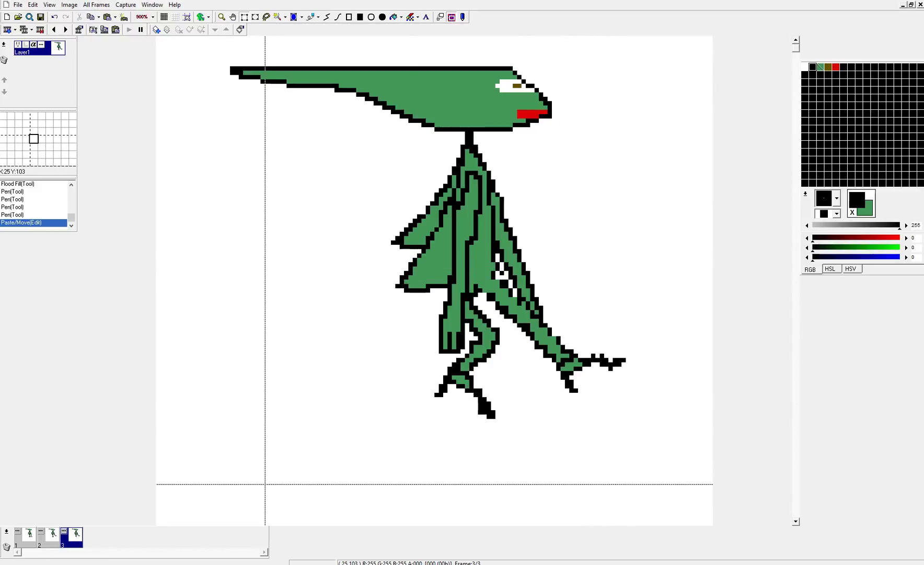
Step: Show the animation preview, reduce the size of its window and set its zoom to 200%
click(18, 5)
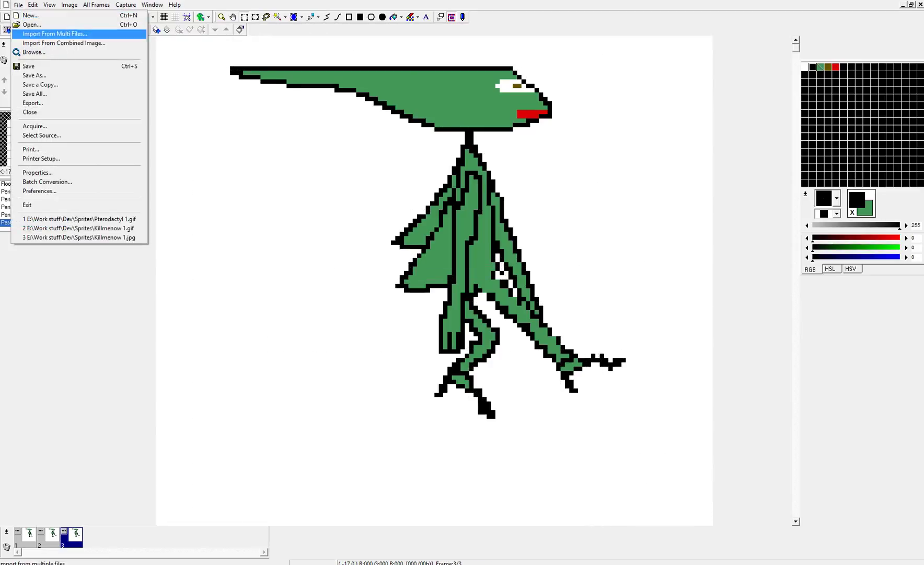
click(34, 75)
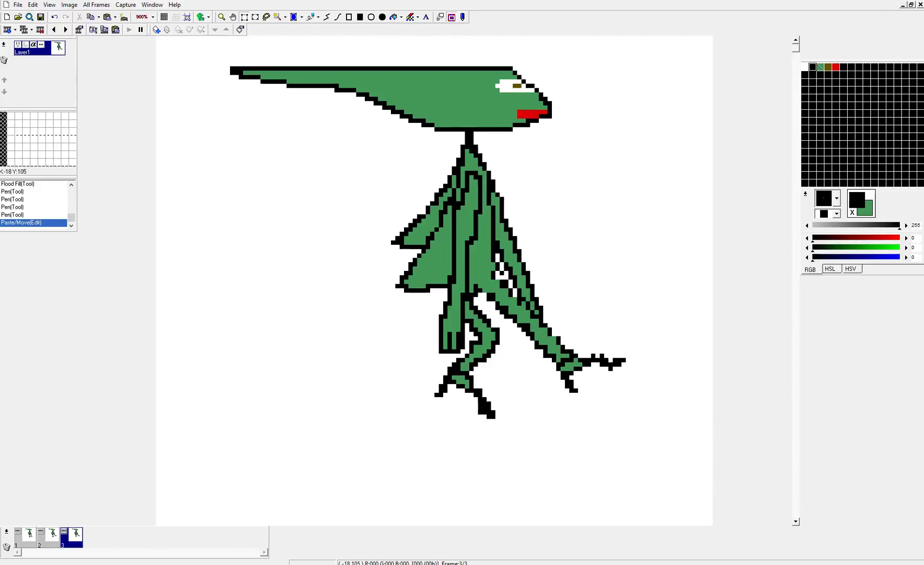
click(50, 5)
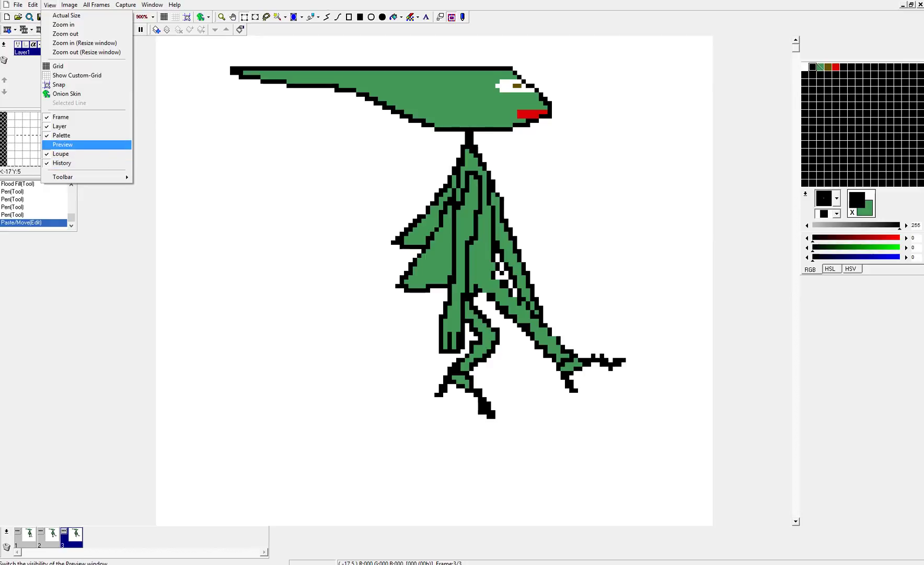
click(62, 144)
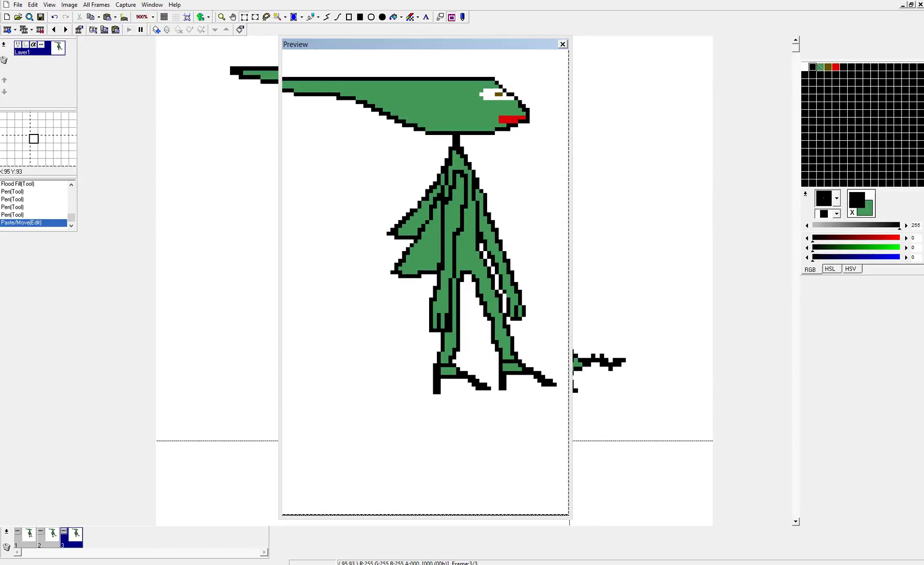
drag(571, 517, 520, 269)
drag(408, 44, 457, 173)
drag(455, 261, 439, 354)
right_click(508, 315)
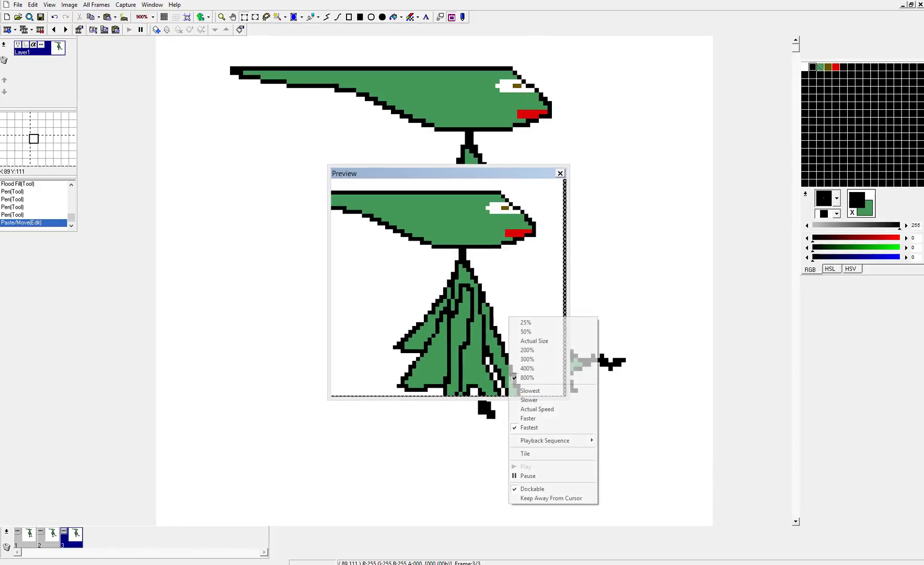
click(539, 351)
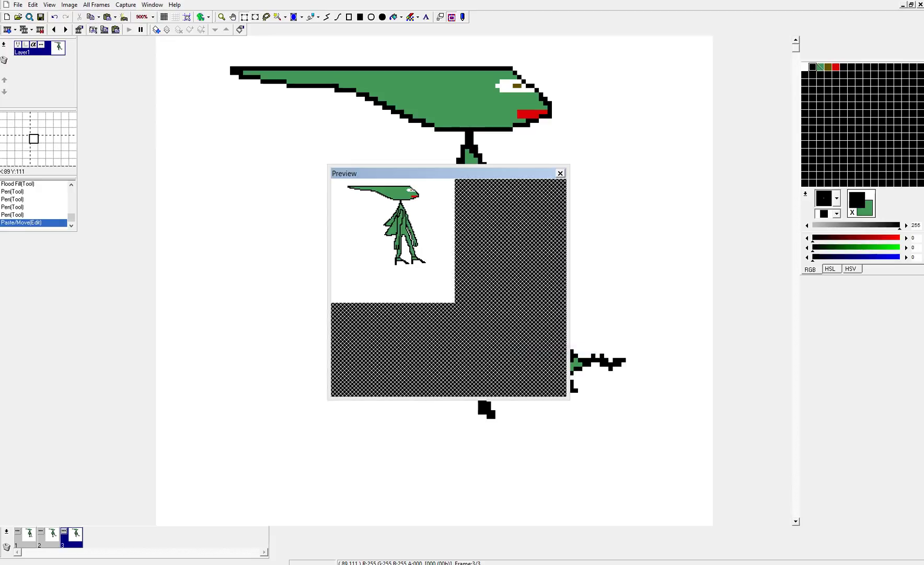
Step: Shrink the preview window to fit the sprite, place it beside the front foot and set the playback speed to Fastest
drag(568, 398, 473, 294)
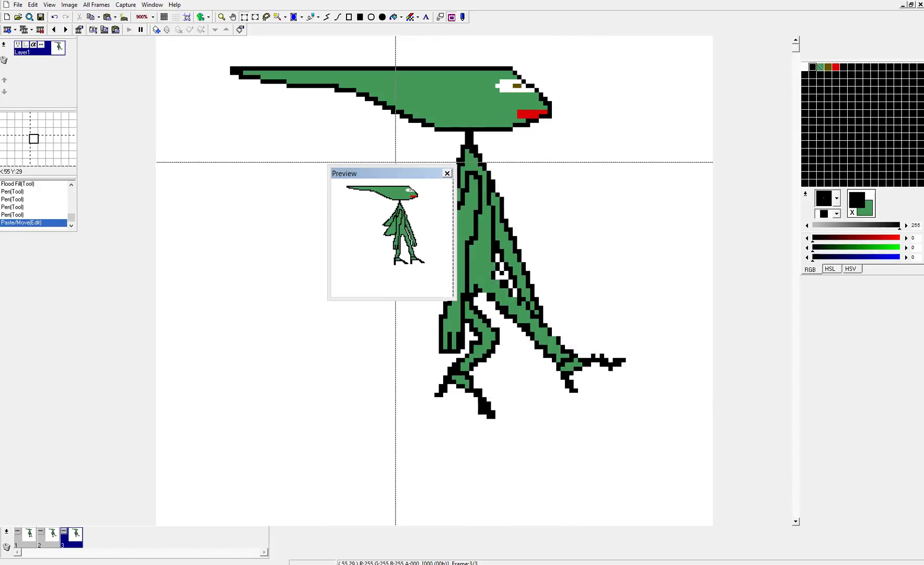
drag(397, 173, 715, 298)
right_click(684, 376)
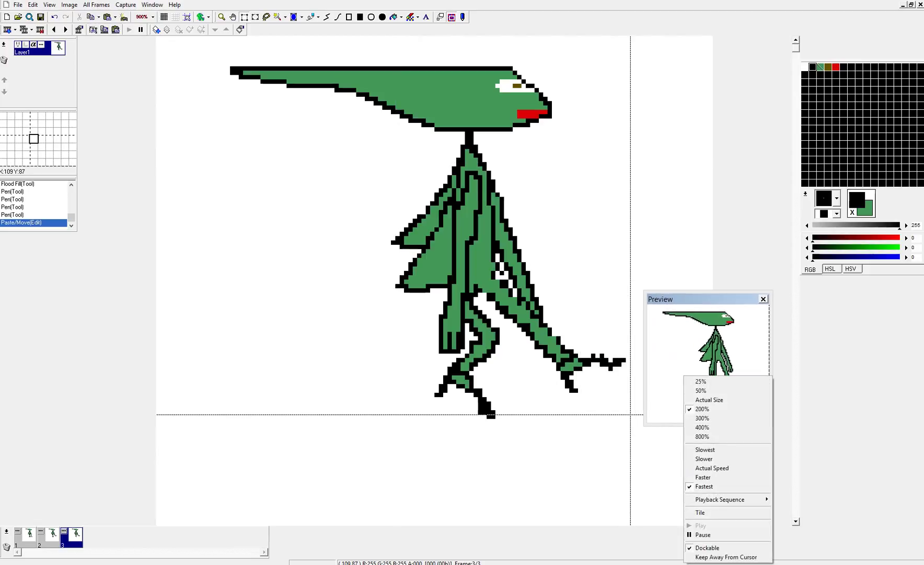
click(705, 486)
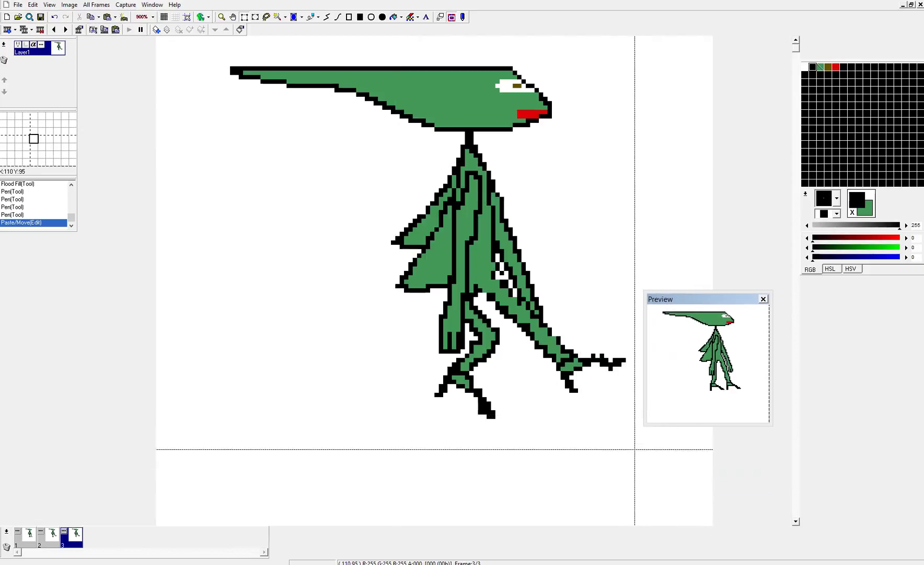
Step: Select the whole creature in frame 3, shift it about 2 pixels forward and rotate it slightly clockwise
click(27, 534)
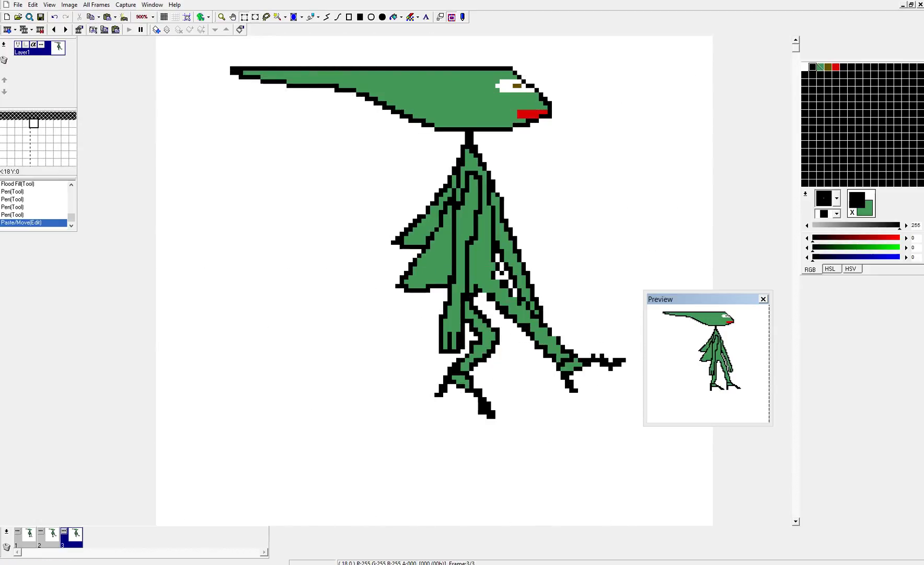
drag(226, 57, 630, 441)
drag(454, 225, 463, 225)
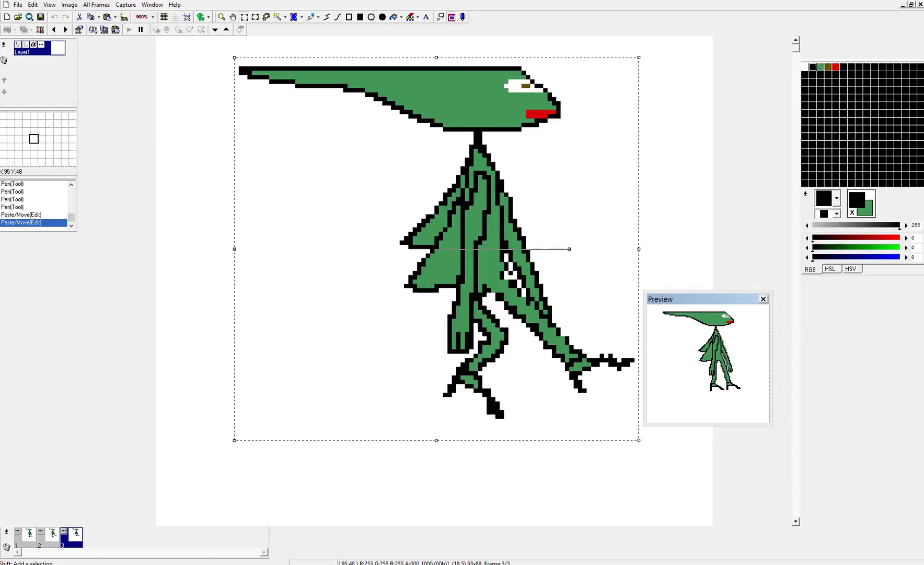
drag(569, 249, 569, 253)
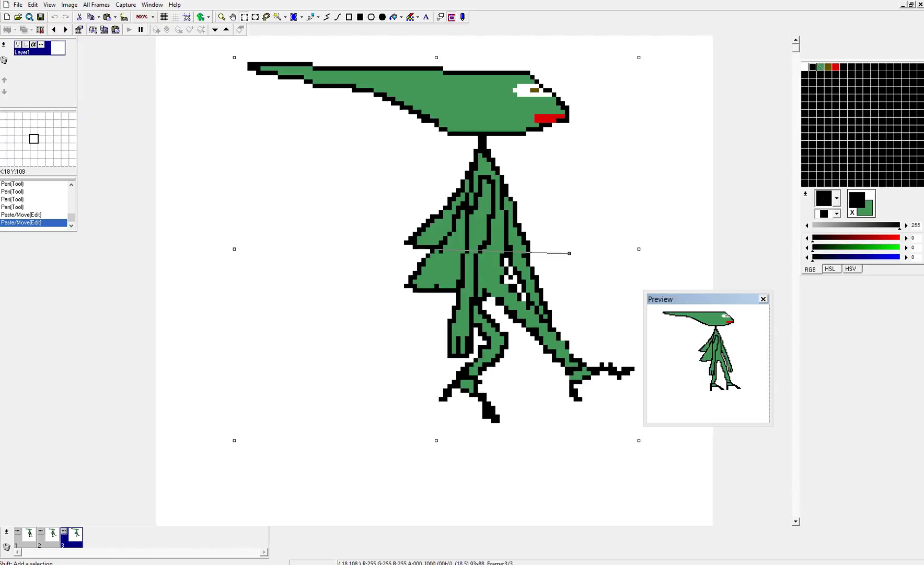
click(248, 506)
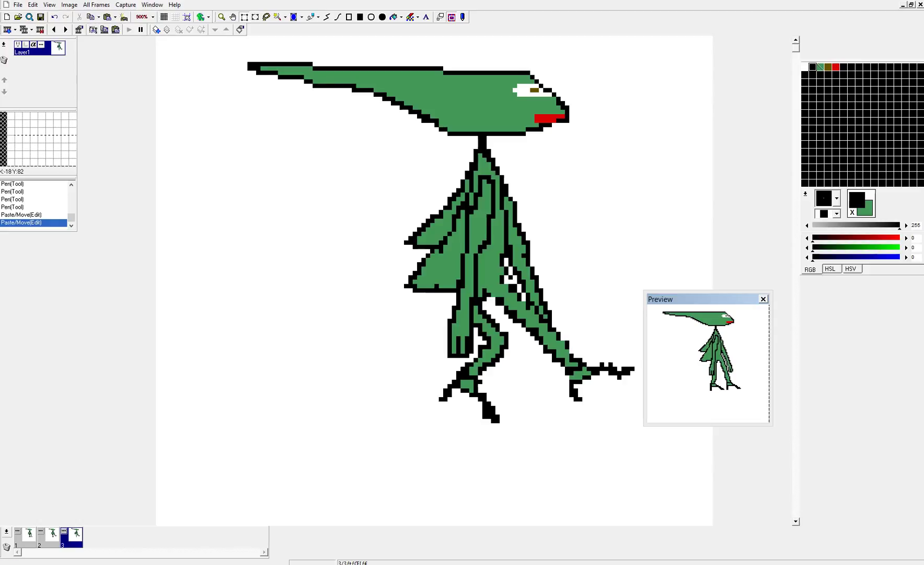
Step: Duplicate frame 3 to its right as frame 4 with default frame properties, and move the preview window lower
click(6, 531)
mouse_move(27, 429)
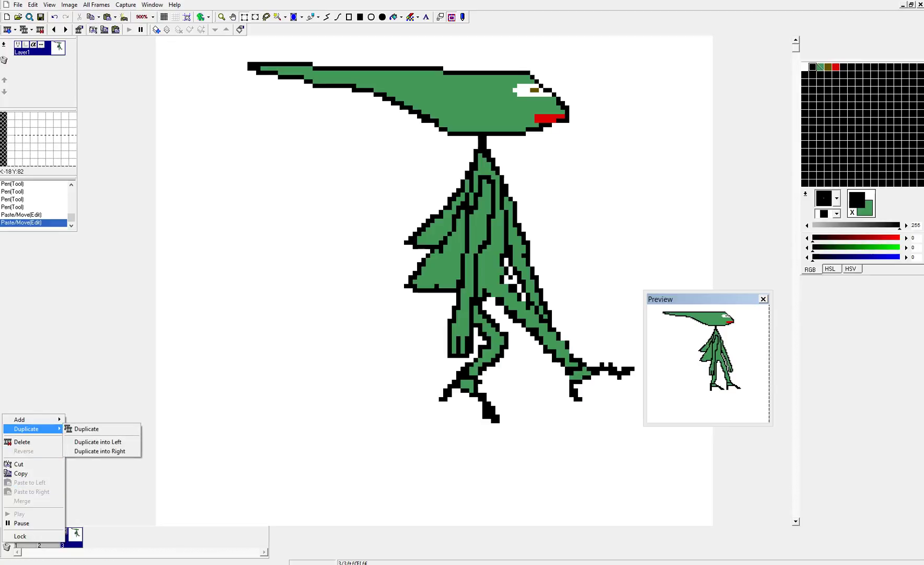
click(100, 451)
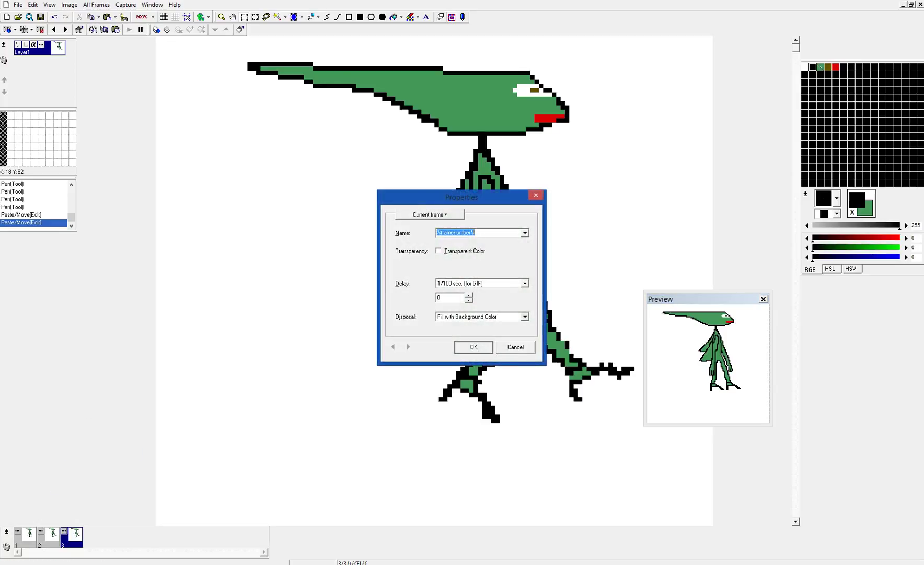
click(474, 347)
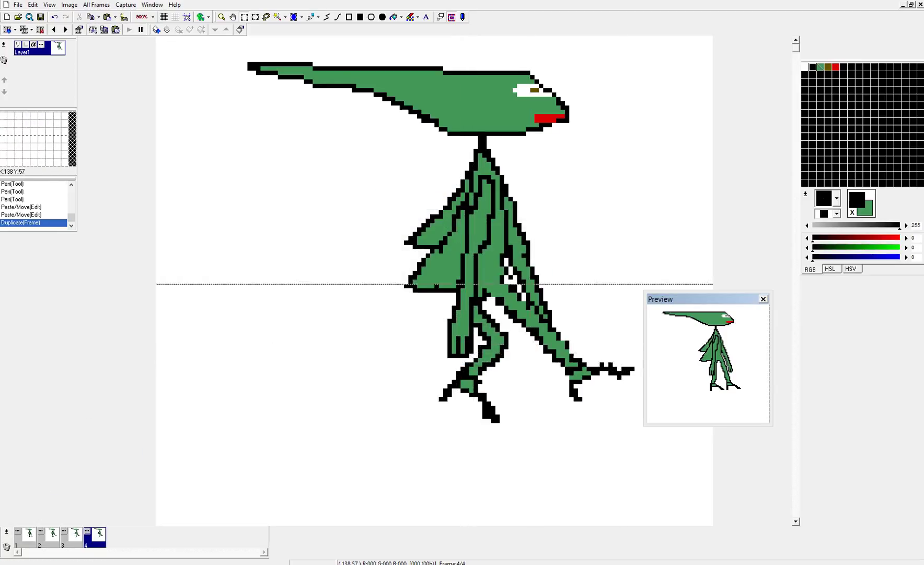
drag(679, 298, 672, 409)
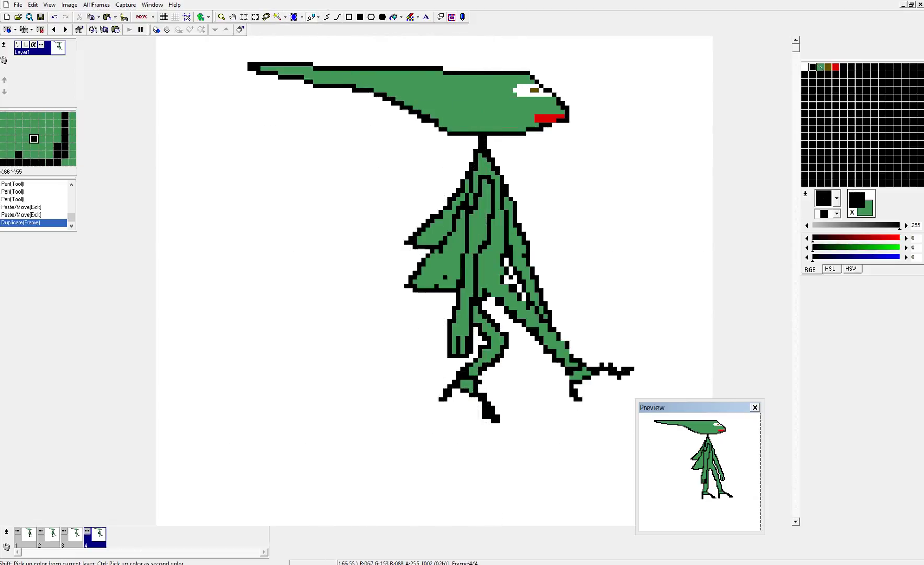
Step: Cover the stray black pixels on the creature's wings in frame 4 with the body's green
right_click(441, 277)
click(436, 282)
drag(436, 282, 436, 287)
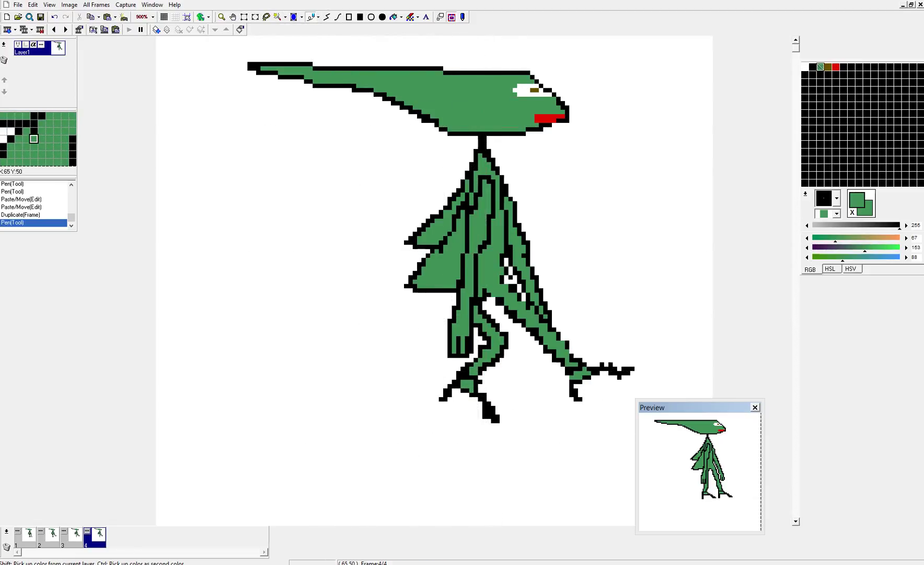
click(441, 247)
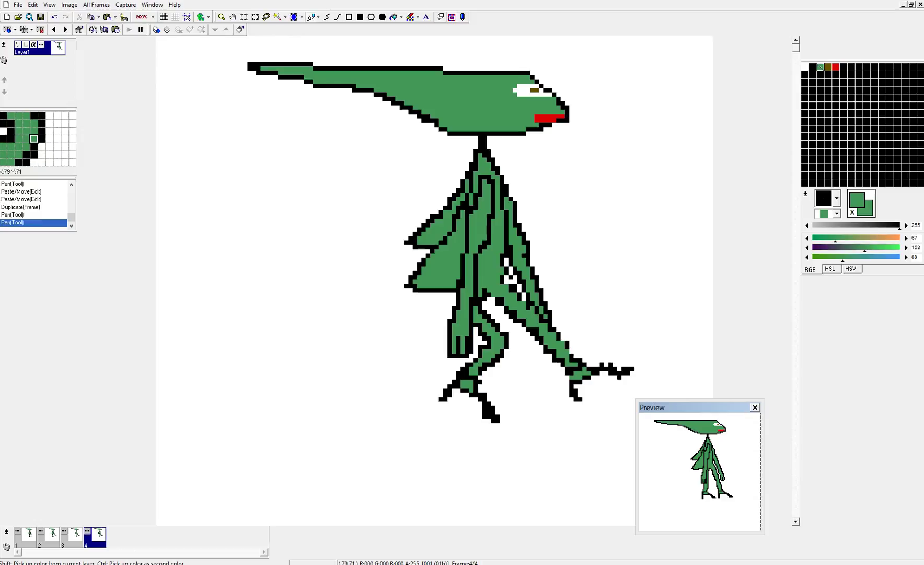
Step: Draw a straight lower-leg outline in black, extending the rear thigh diagonally forward and down to a closed end
right_click(498, 356)
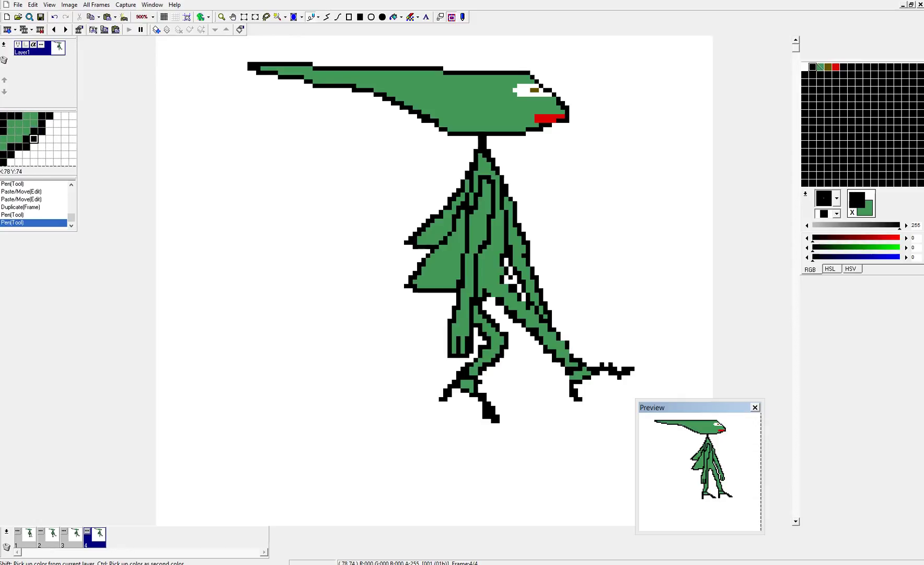
drag(505, 366, 526, 388)
drag(510, 343, 535, 396)
click(541, 395)
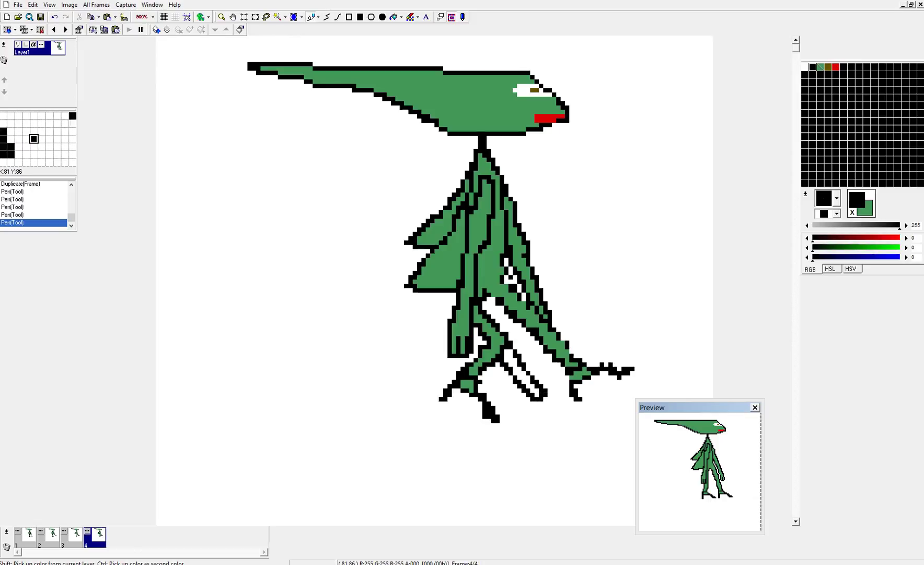
Step: Erase the old bent shin and its heel shoe from the rear leg with white
right_click(511, 413)
drag(493, 421, 480, 394)
mouse_move(498, 360)
mouse_down()
mouse_move(480, 347)
mouse_move(477, 372)
mouse_move(485, 368)
mouse_move(466, 368)
mouse_move(498, 426)
mouse_move(447, 397)
mouse_up()
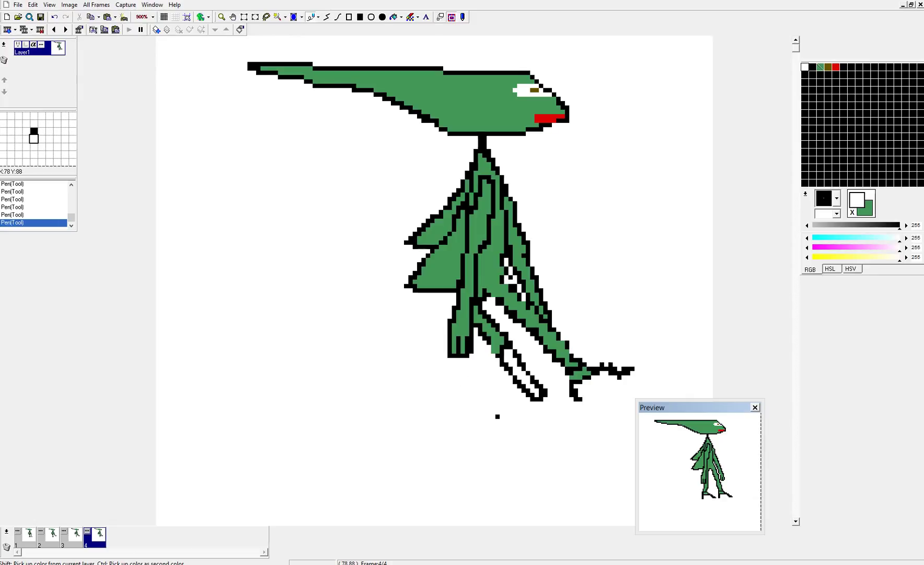
click(498, 416)
Step: Patch the rear knee's outline with black, recolor its inner pixels and flood-fill the straight lower leg with green
right_click(498, 355)
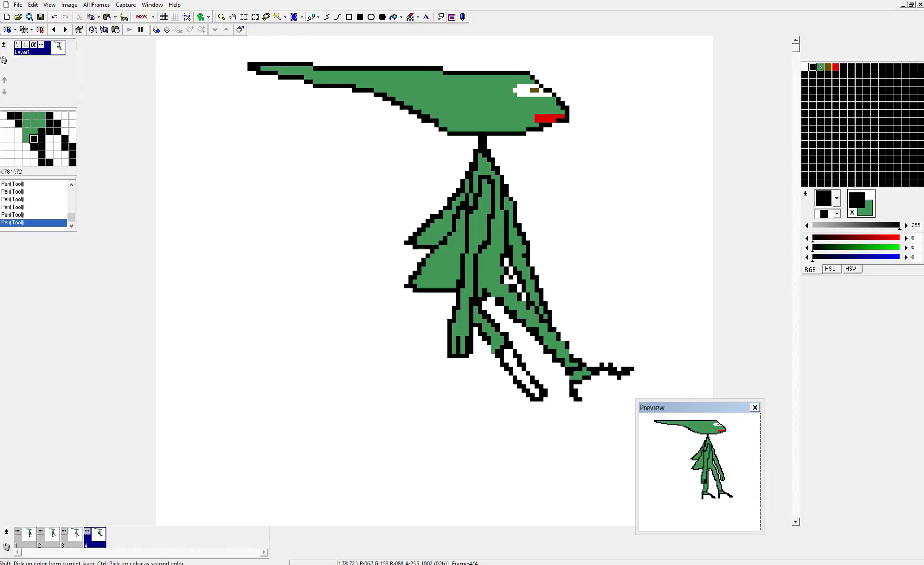
mouse_move(497, 352)
mouse_down()
mouse_move(489, 347)
mouse_move(506, 359)
mouse_up()
right_click(498, 343)
click(502, 348)
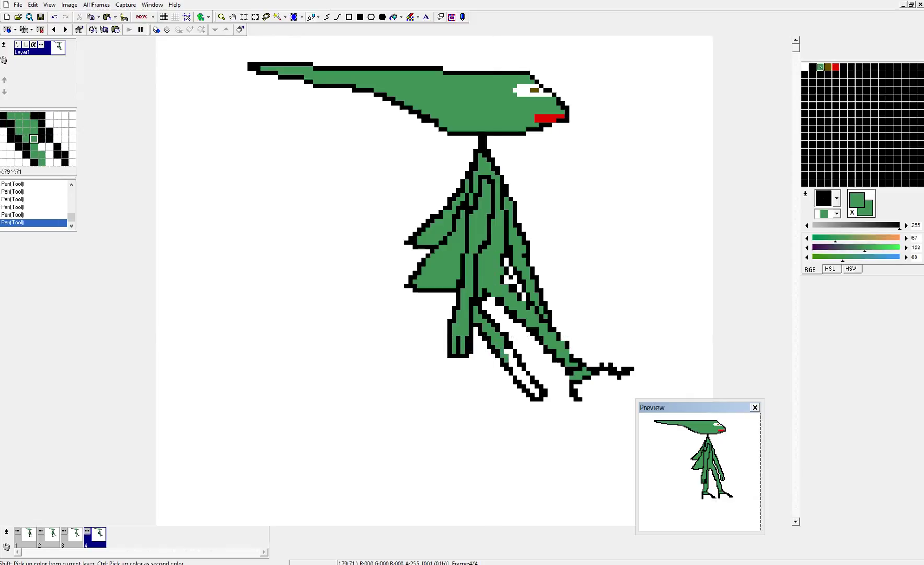
click(507, 351)
right_click(515, 339)
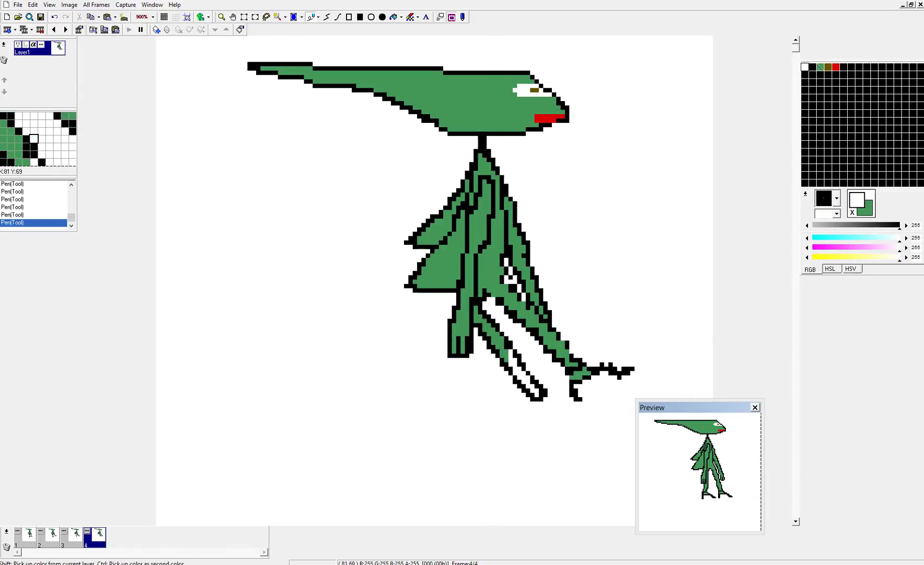
right_click(502, 343)
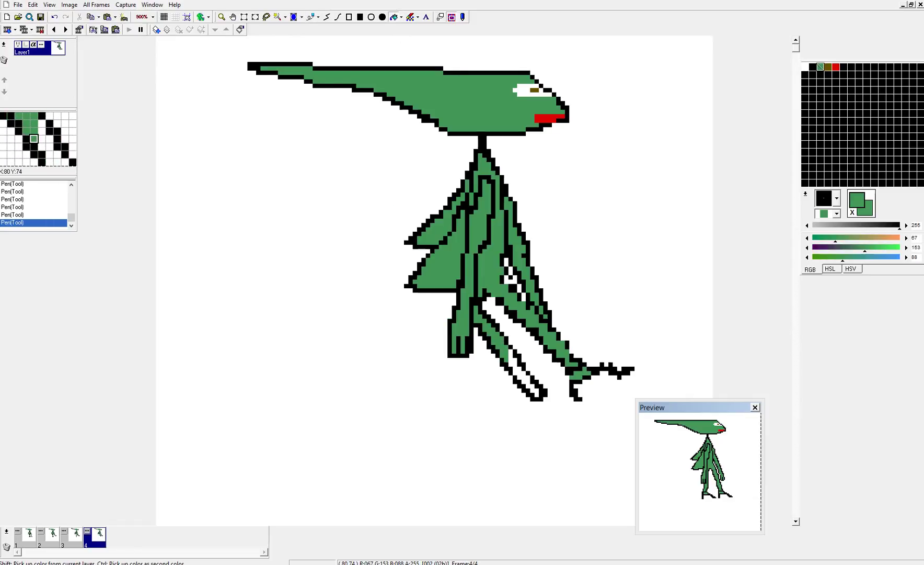
click(520, 373)
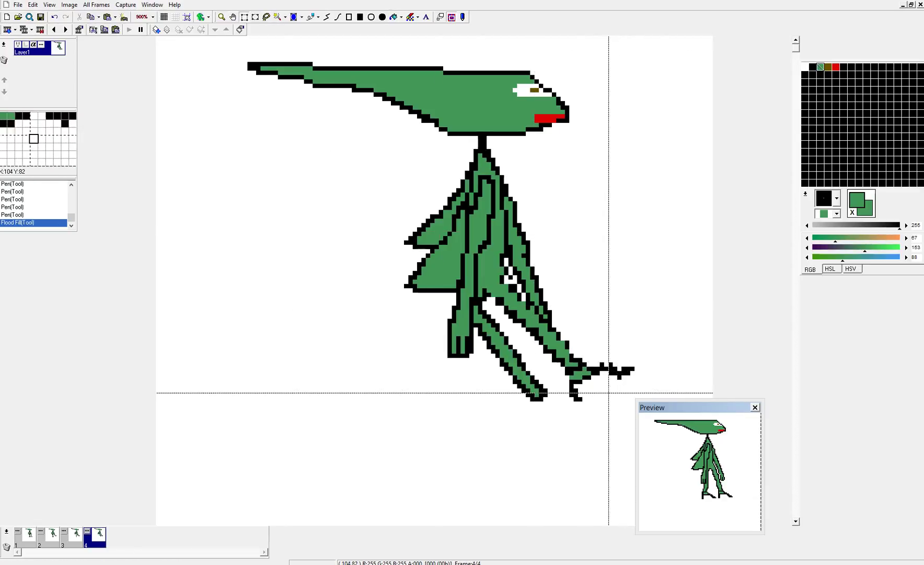
Step: Place a copy of the front leg's foot at the end of the straightened rear leg
drag(561, 367, 567, 407)
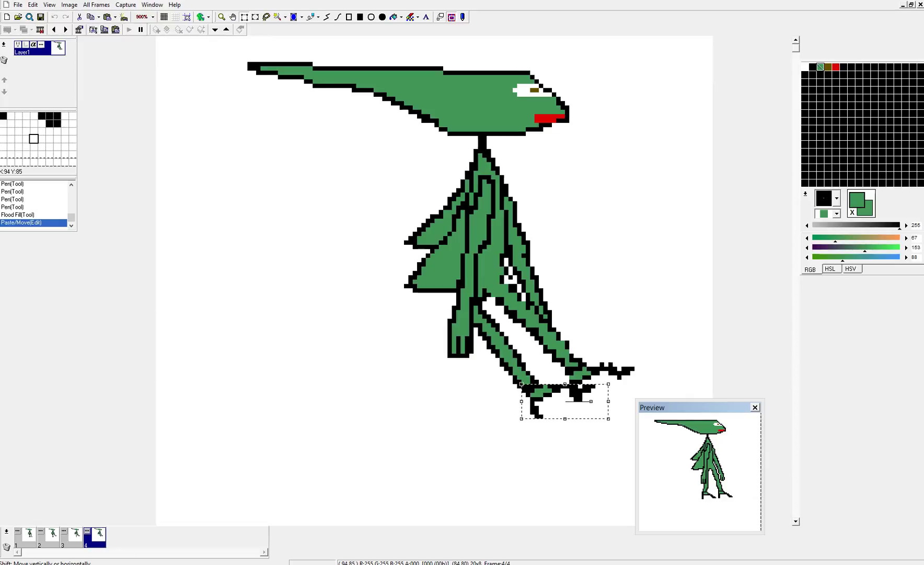
click(429, 407)
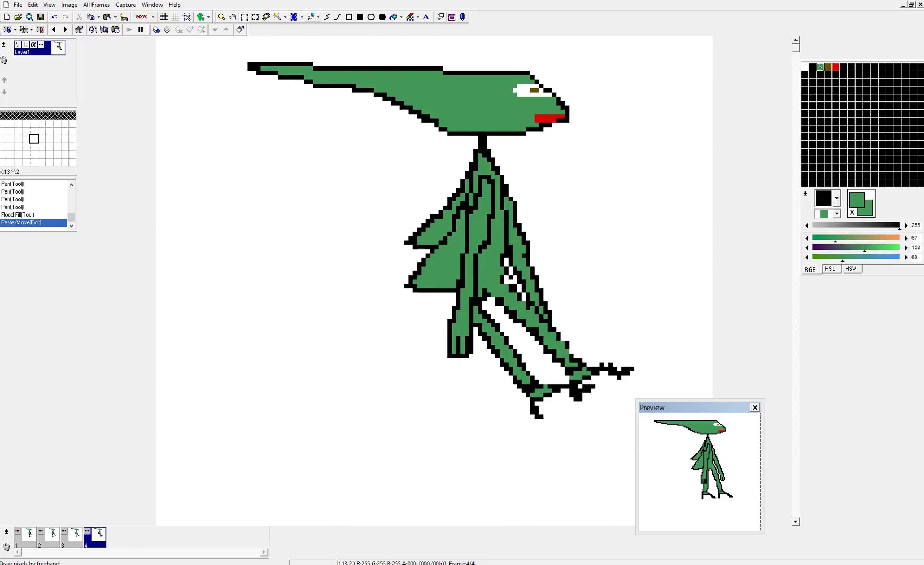
Step: Erase the leftover heel pixels overlapping the toe of the rear leg's newly placed foot with white
click(311, 17)
right_click(450, 426)
drag(581, 400, 589, 391)
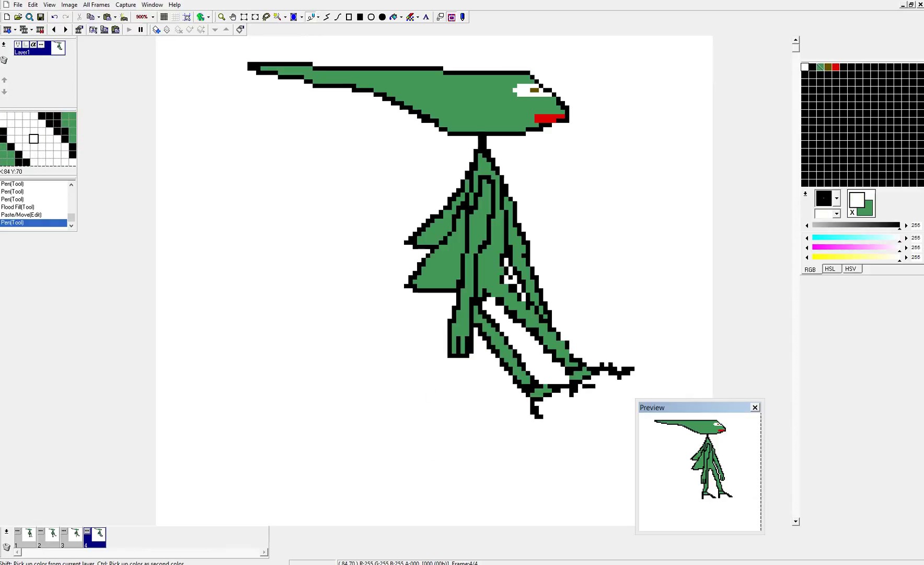
Step: Redraw the front leg's shin in black, bent backward behind the rear leg, and erase its old lower leg and foot with white
right_click(528, 330)
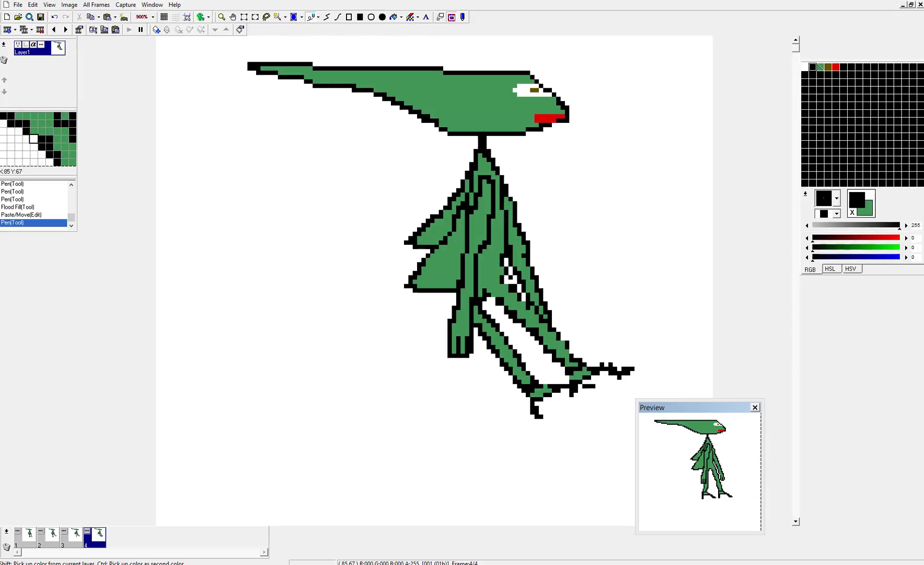
mouse_move(530, 331)
mouse_down()
mouse_move(485, 359)
mouse_move(493, 360)
mouse_move(462, 367)
mouse_move(536, 350)
mouse_move(465, 376)
mouse_move(472, 390)
mouse_move(556, 347)
mouse_move(549, 317)
mouse_move(565, 352)
mouse_move(555, 352)
mouse_move(579, 368)
mouse_move(630, 367)
mouse_up()
click(566, 342)
right_click(558, 343)
click(606, 351)
right_click(606, 350)
click(559, 330)
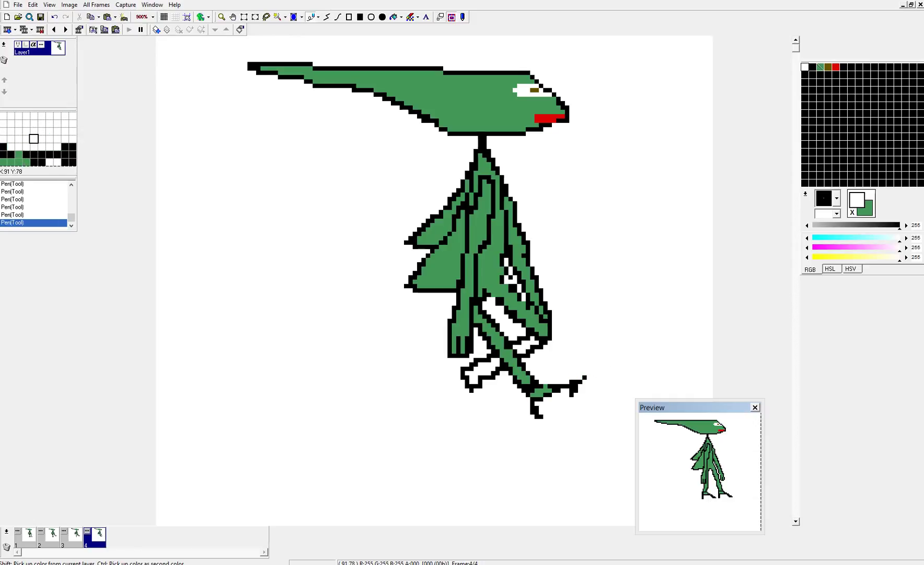
shift+click(553, 387)
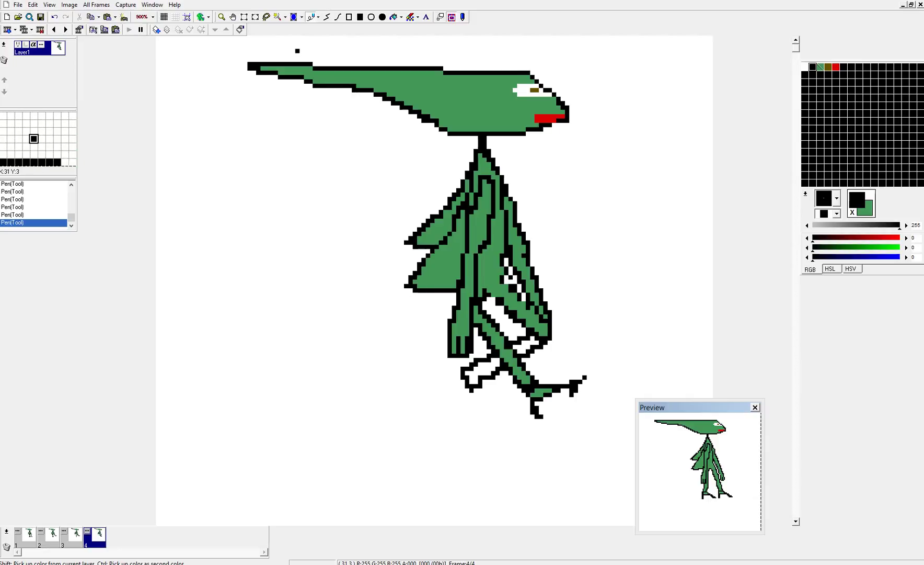
Step: Flood-fill both parts of the front leg's bent shin with the body green and recolor the missed white pixel
click(393, 17)
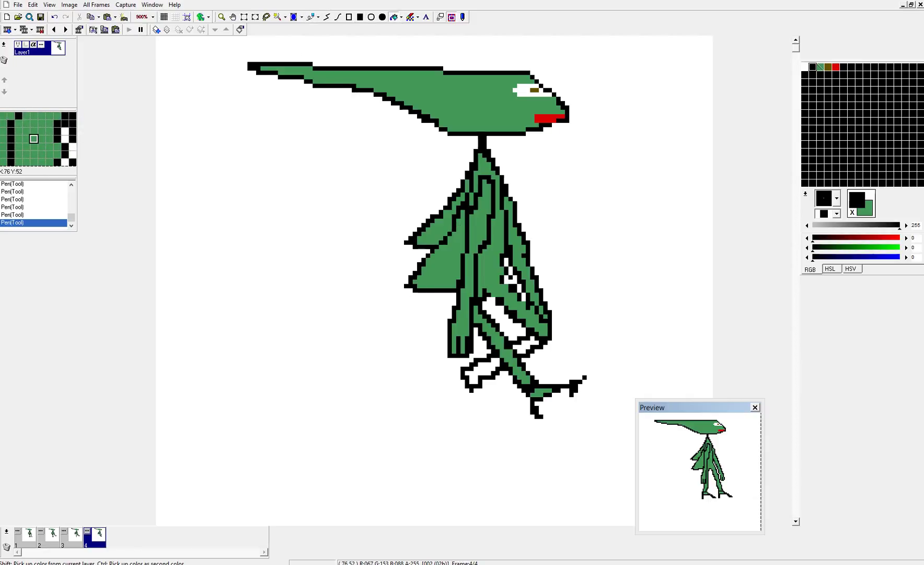
shift+click(518, 313)
click(525, 345)
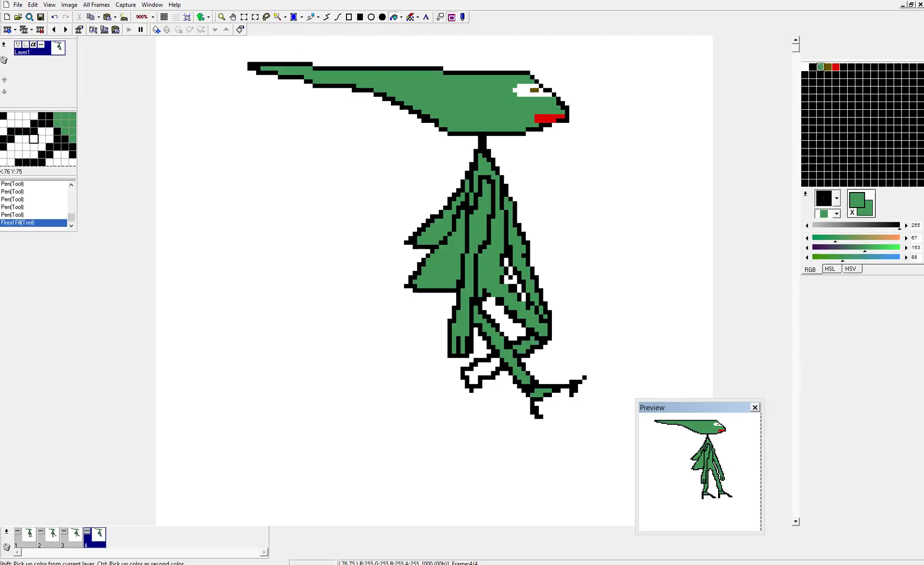
click(479, 372)
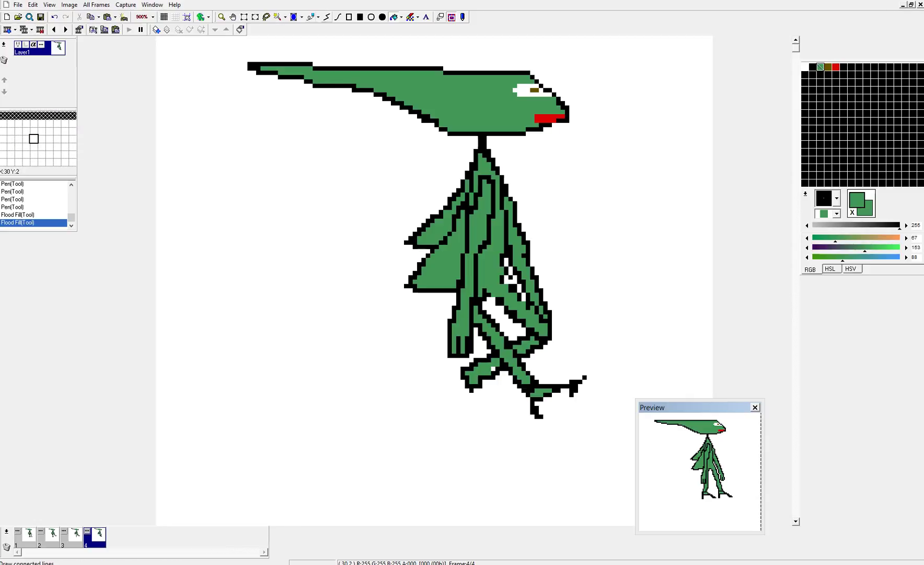
click(493, 369)
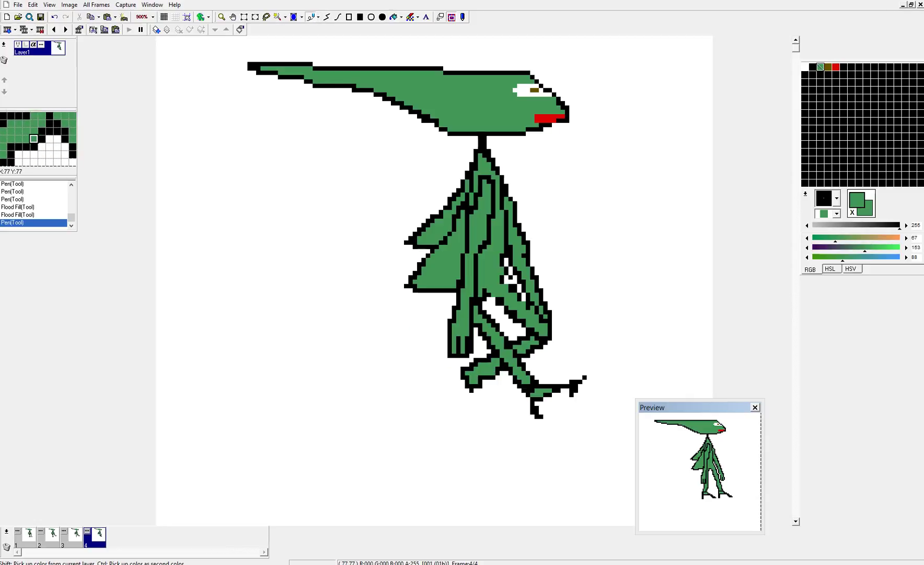
Step: Copy the rear leg's foot, rotate it to point downward and place it at the end of the front leg's bent shin
click(244, 17)
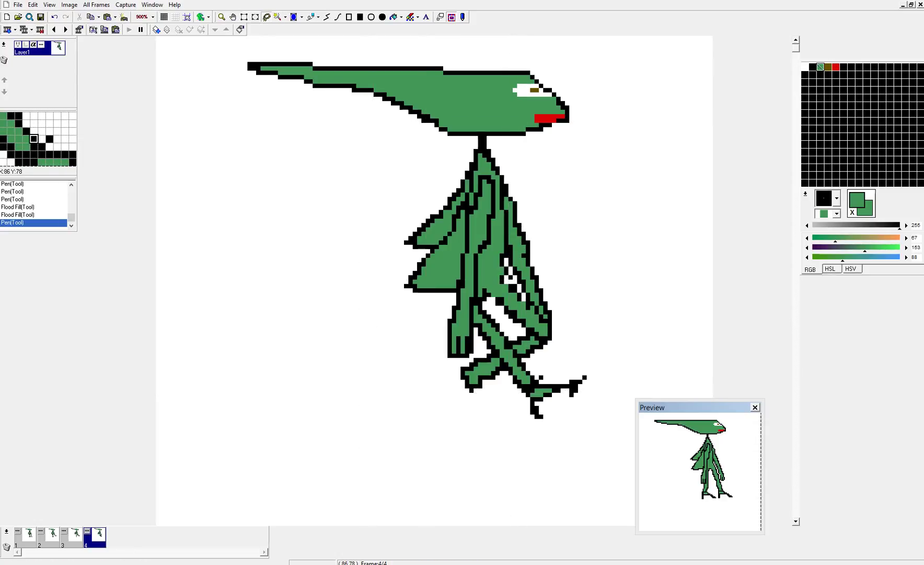
mouse_move(528, 421)
mouse_down()
mouse_move(568, 413)
mouse_move(588, 387)
mouse_move(583, 365)
mouse_move(522, 374)
mouse_up()
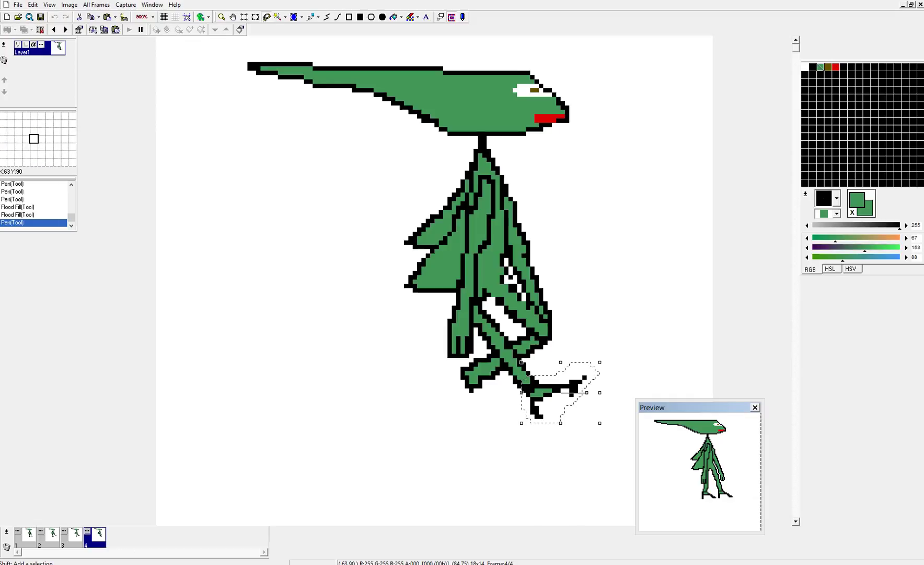
key(ctrl+c)
key(ctrl+v)
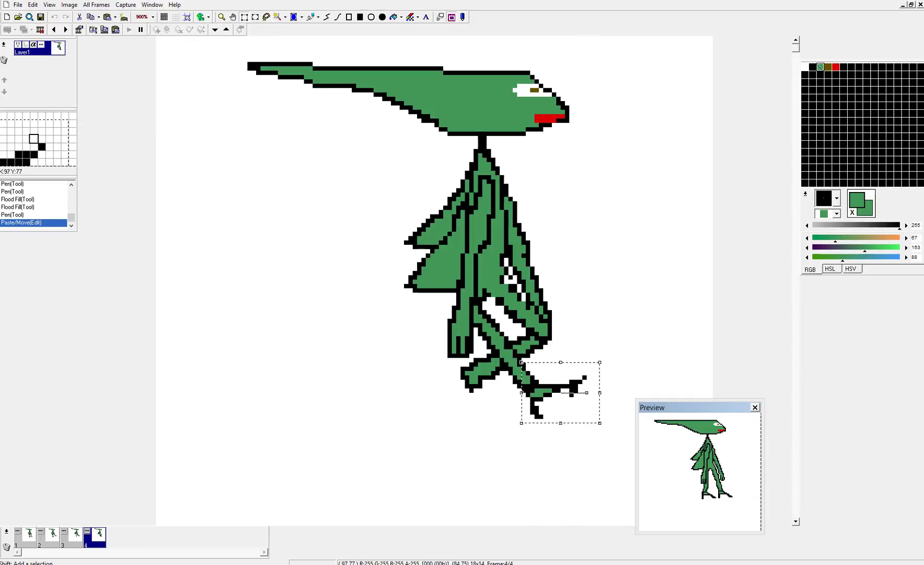
mouse_move(571, 372)
mouse_down()
mouse_move(510, 393)
mouse_move(487, 380)
mouse_move(497, 416)
mouse_move(486, 427)
mouse_up()
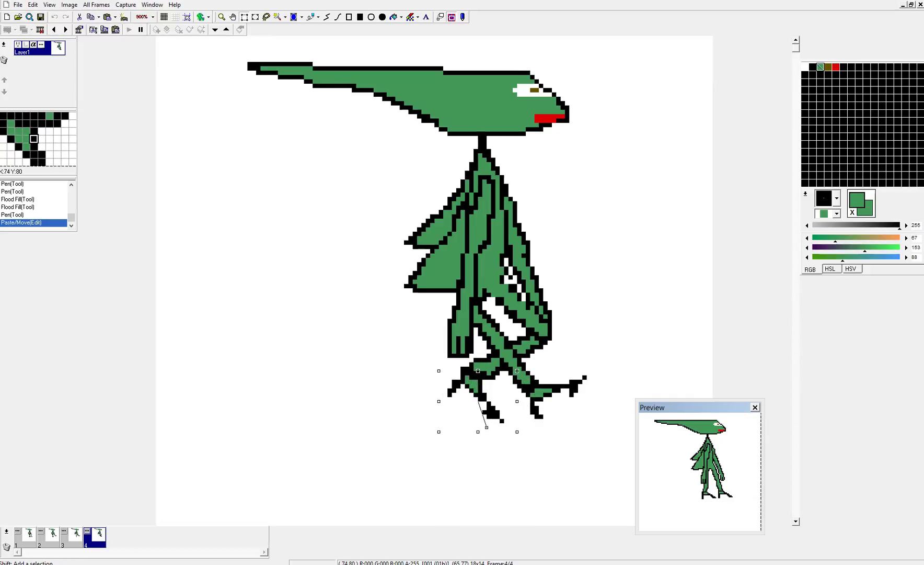
mouse_move(478, 384)
mouse_down()
mouse_move(470, 383)
mouse_move(476, 390)
mouse_up()
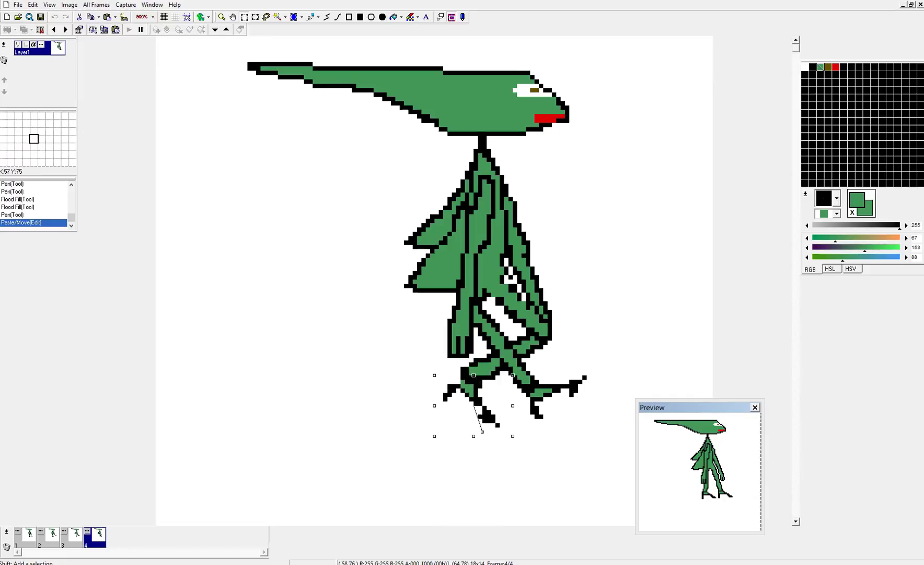
click(336, 407)
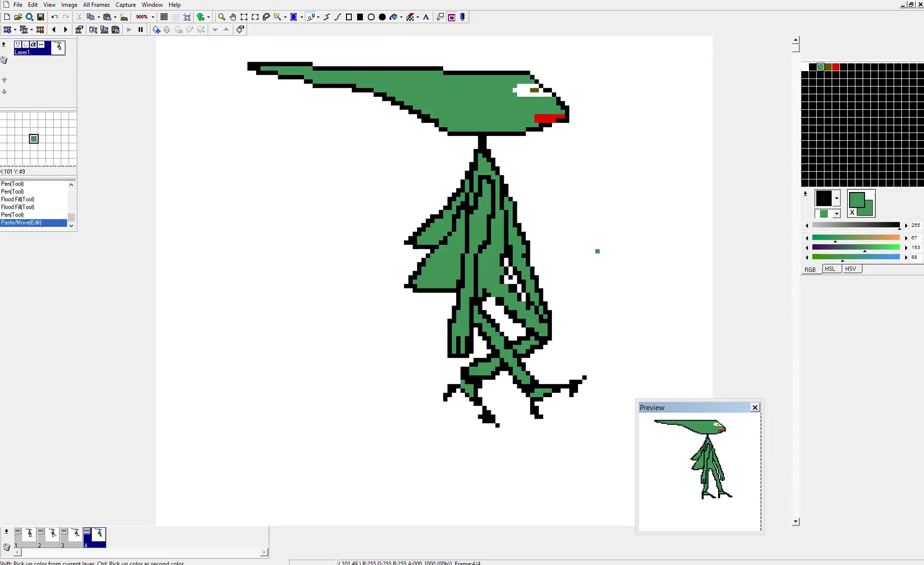
Step: Touch up the ankle and sole of the placed foot with black pixels
right_click(483, 136)
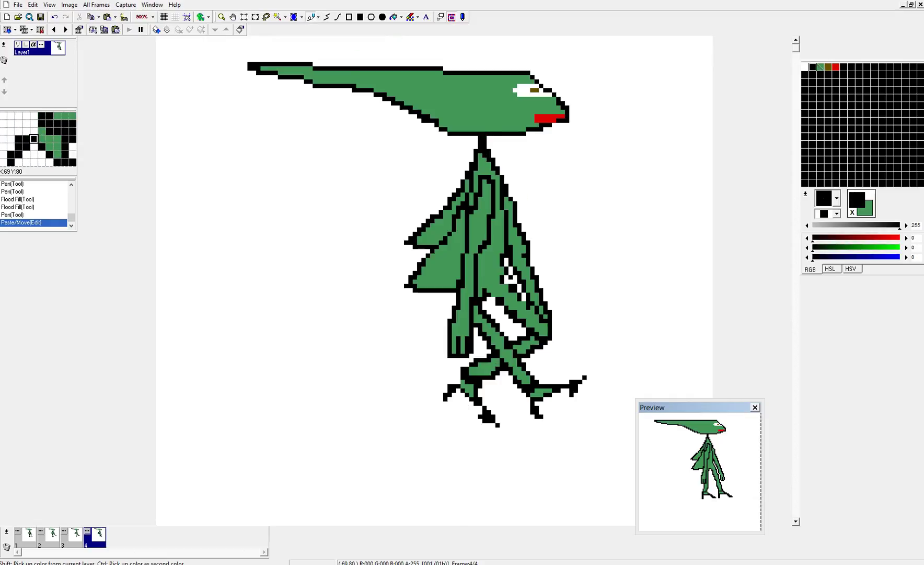
click(463, 386)
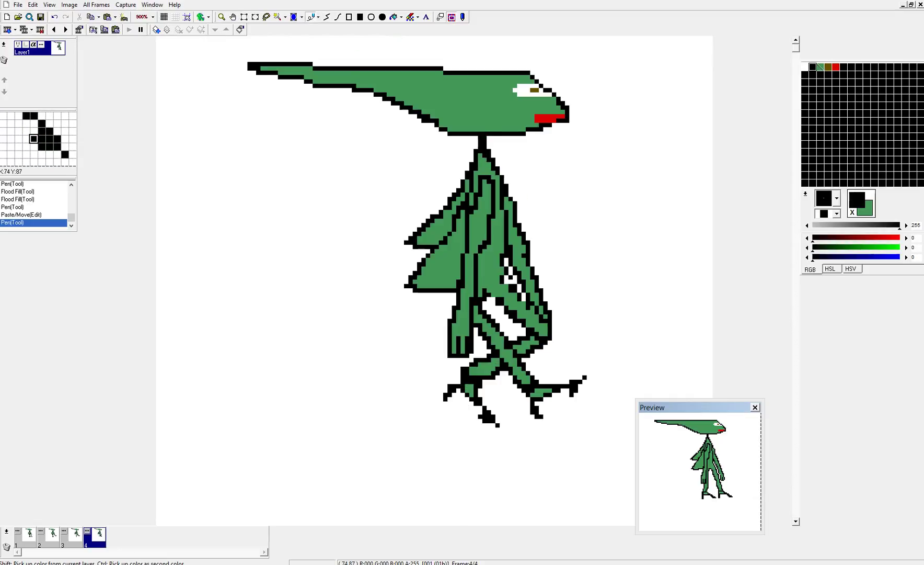
click(480, 413)
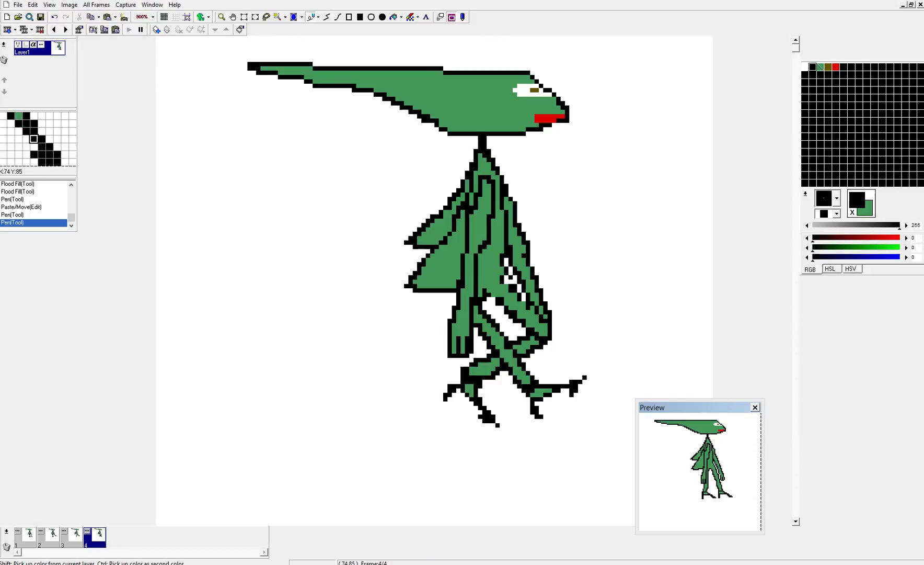
drag(475, 409, 480, 409)
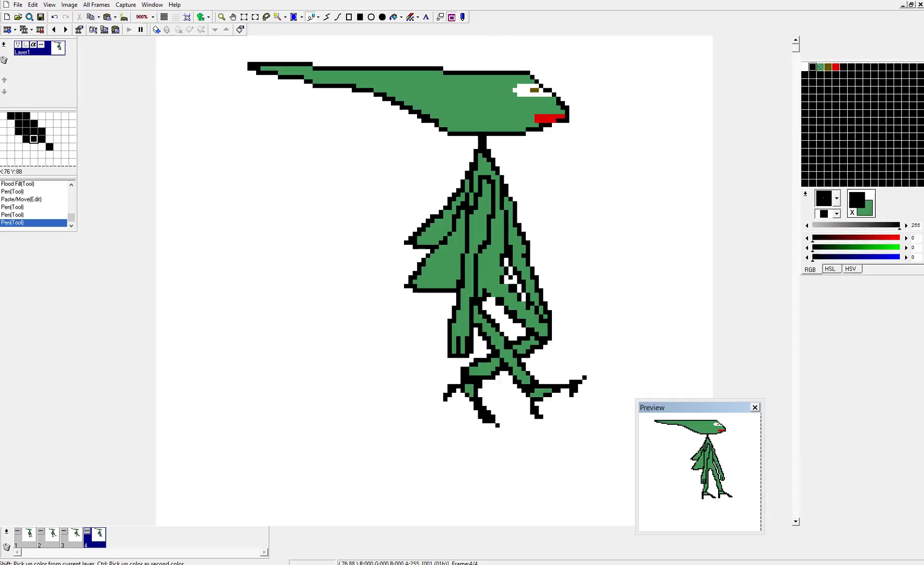
ctrl+click(310, 361)
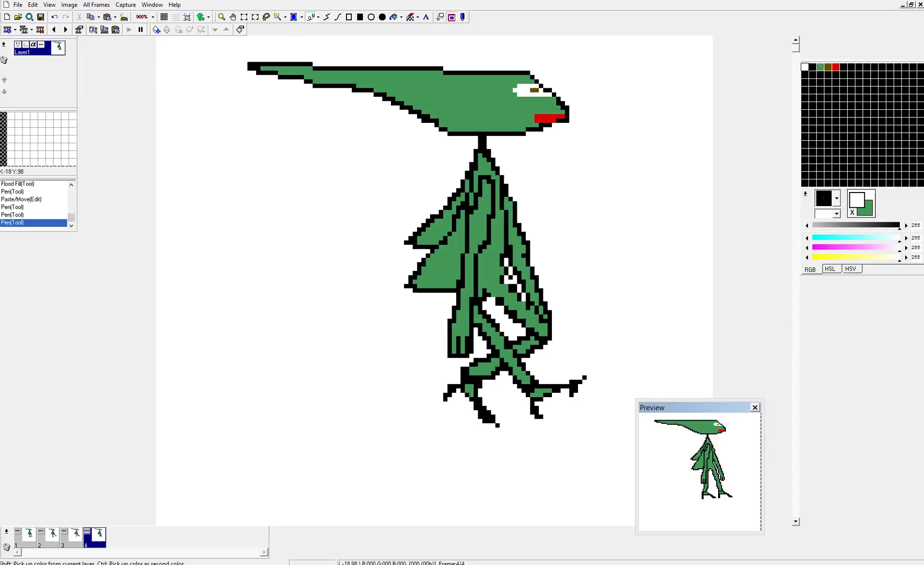
Step: Review the poses in frames 1 to 4 and save the animation
click(28, 535)
click(51, 536)
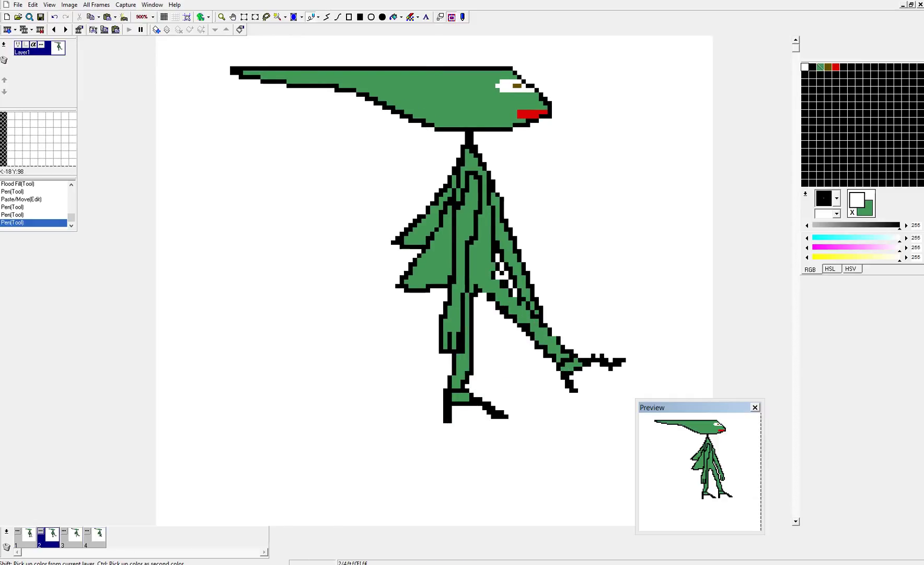
click(74, 536)
click(98, 536)
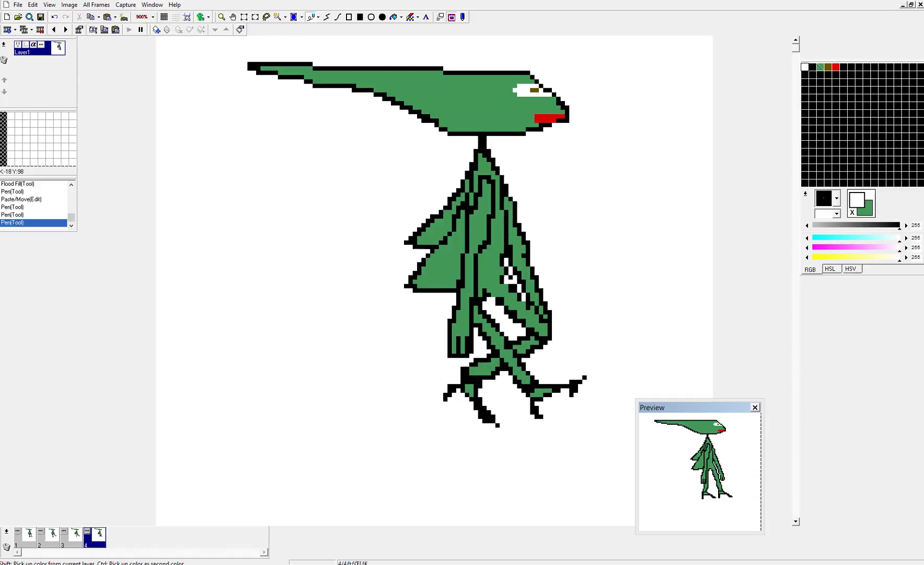
click(28, 536)
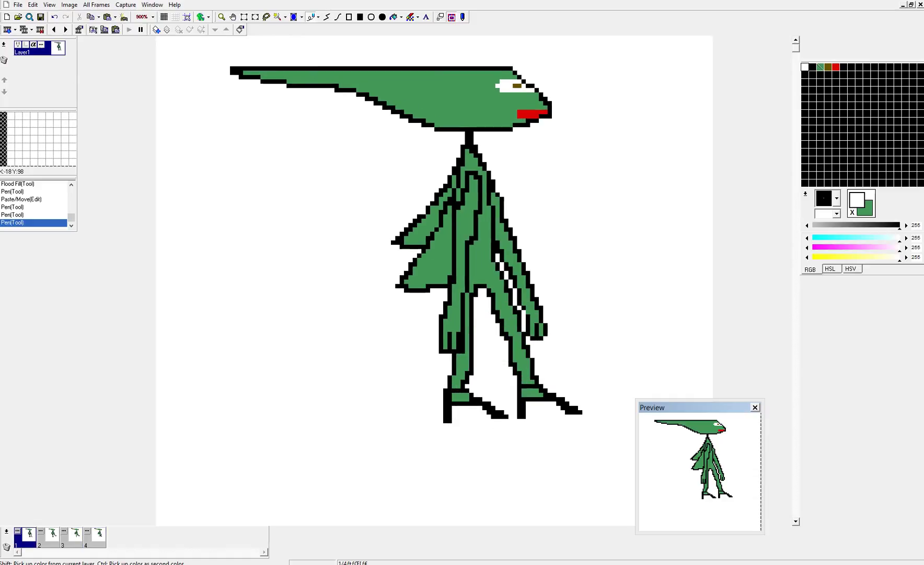
click(18, 5)
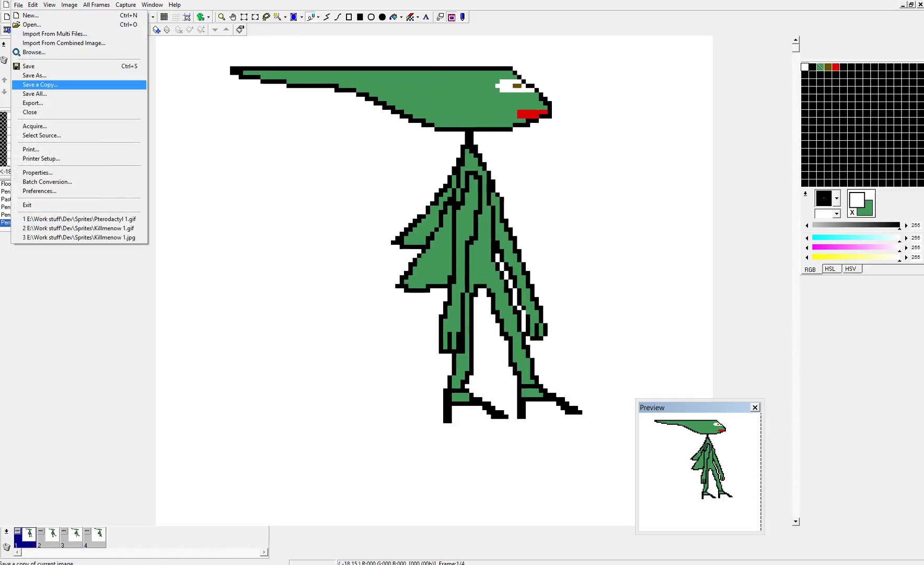
click(32, 66)
Step: Try the Fastest playback speed for the animation preview
right_click(679, 470)
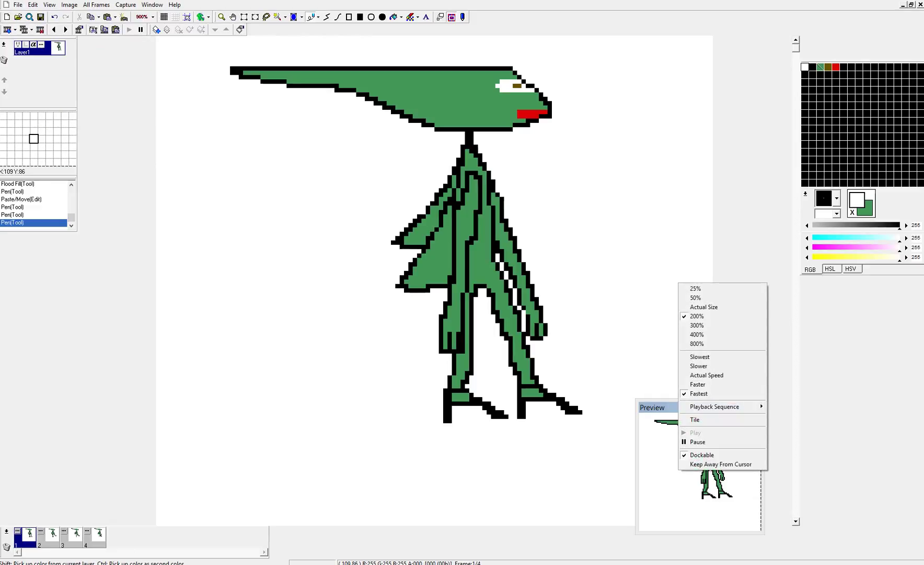
click(706, 394)
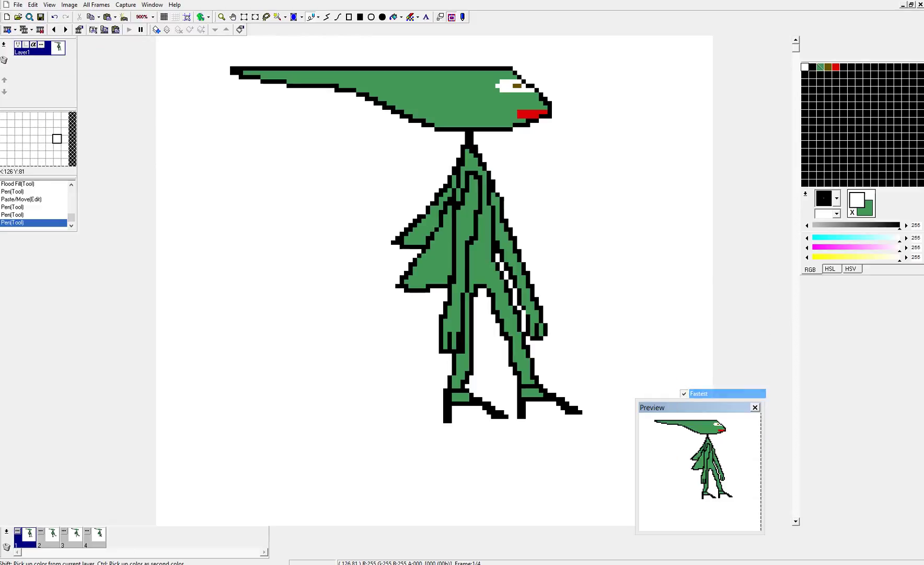
right_click(688, 445)
mouse_move(732, 381)
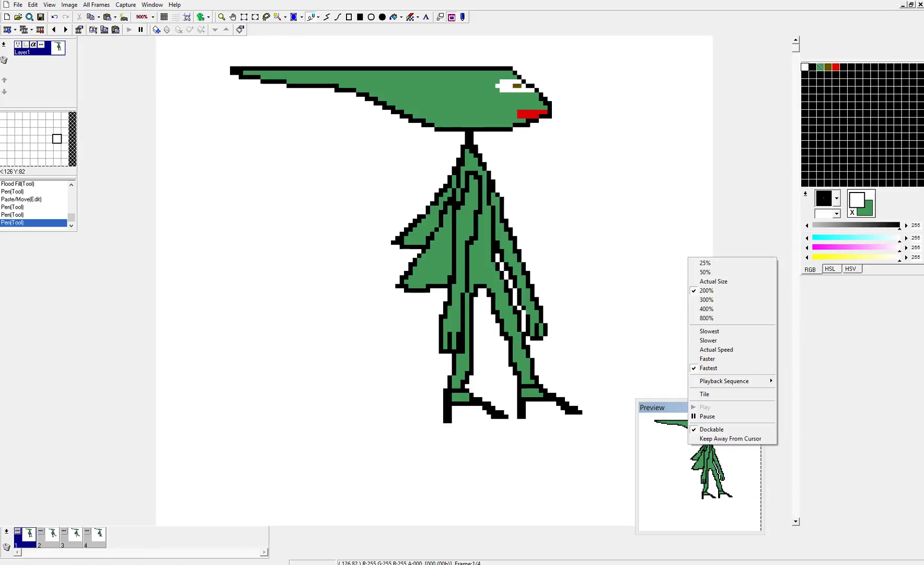
Step: Shorten the GIF delay of frame 1 in its frame properties
click(18, 531)
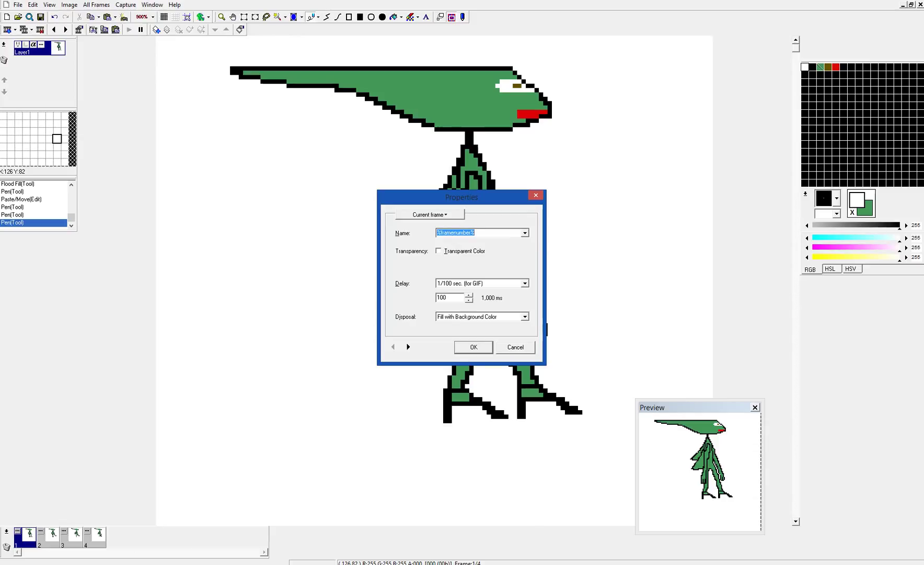
click(449, 297)
key(BackSpace)
key(BackSpace)
click(409, 346)
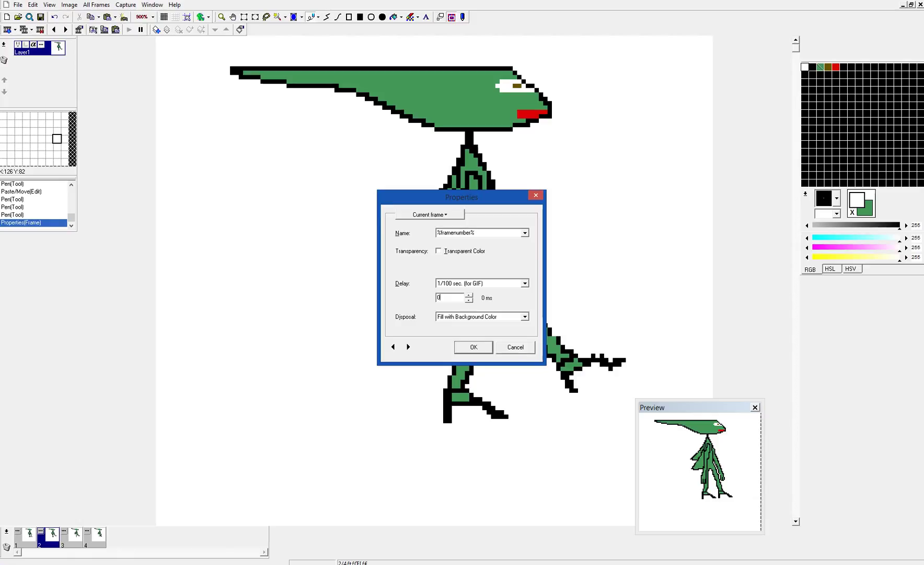
Step: Set the delay of frames 2, 3 and 4 to 10 hundredths of a second and apply the properties
text(10)
key(BackSpace)
key(BackSpace)
key(BackSpace)
text(10)
click(408, 346)
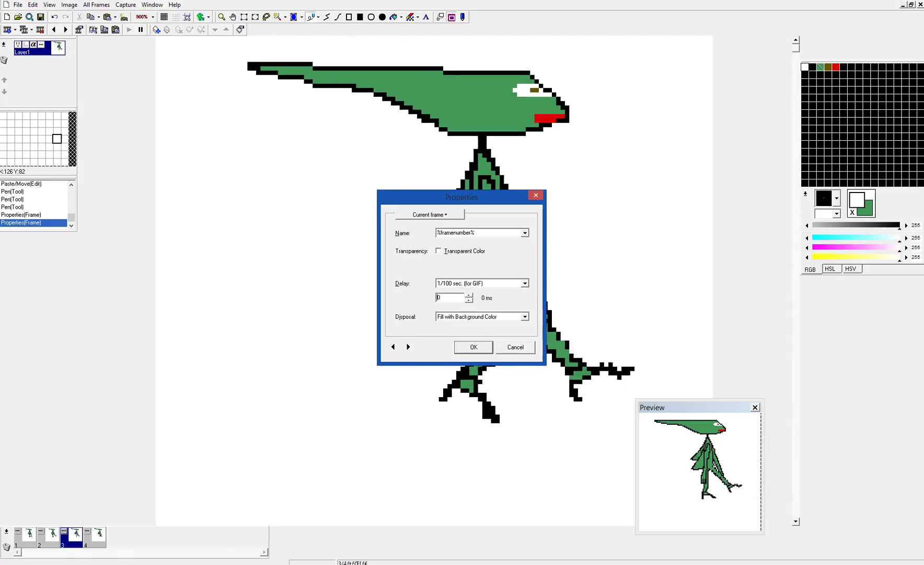
text(10)
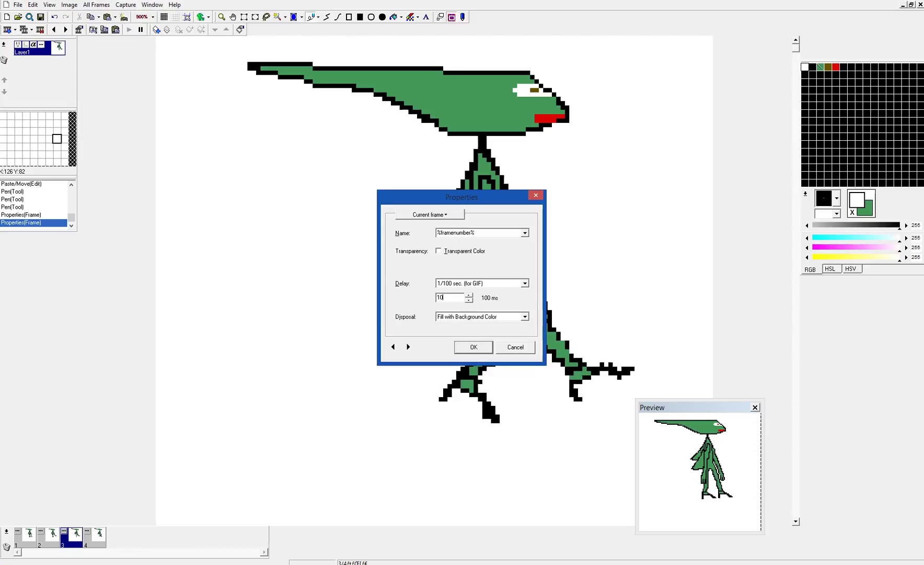
click(409, 346)
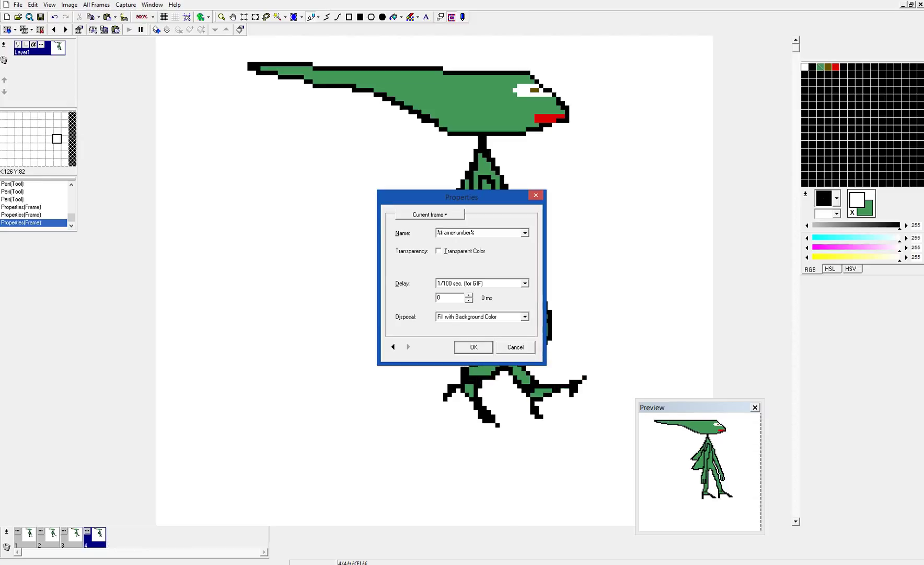
text(10)
key(Return)
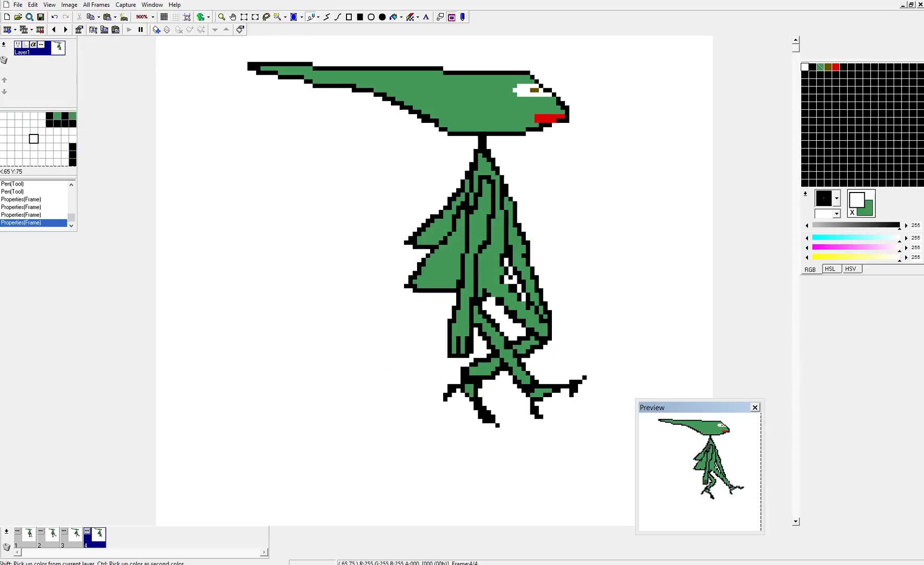
Step: Set the animation preview to Actual Speed and select frame 2
right_click(688, 471)
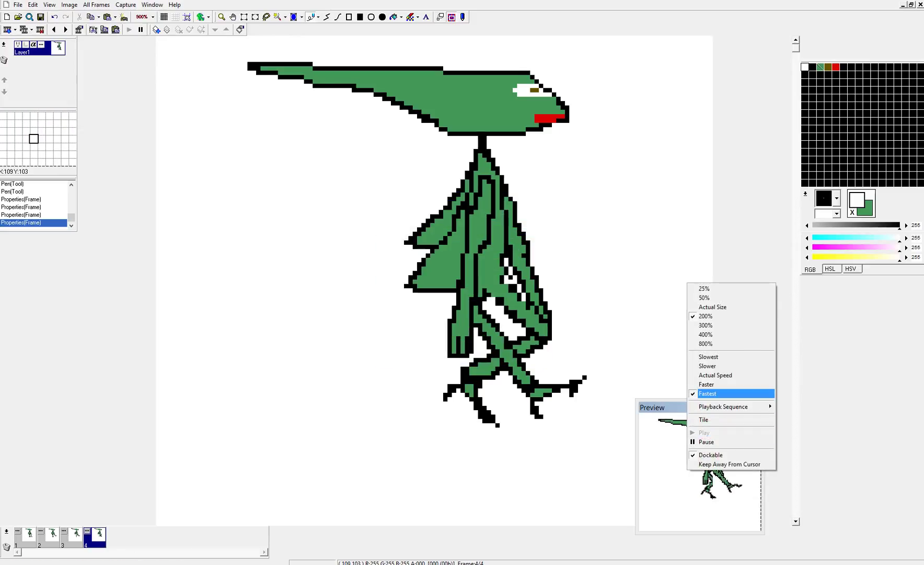
click(707, 374)
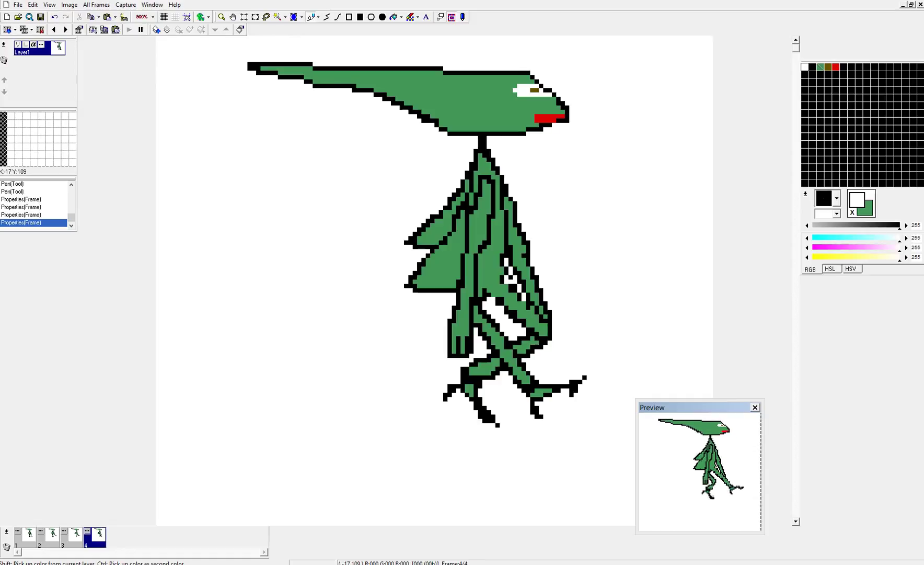
click(51, 535)
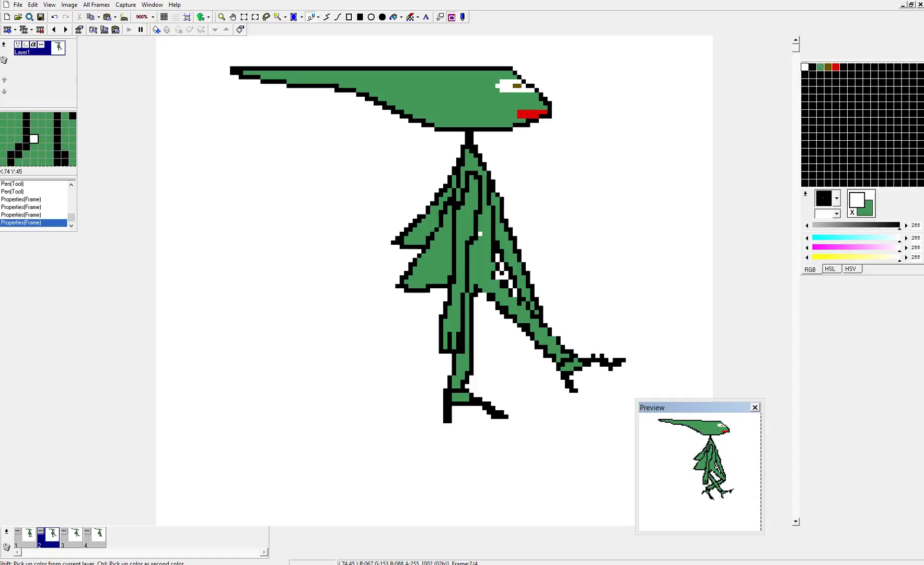
Step: In frame 2, draw a new black outline for the near arm, hanging straight down the torso with the hand in front of the standing leg
right_click(475, 230)
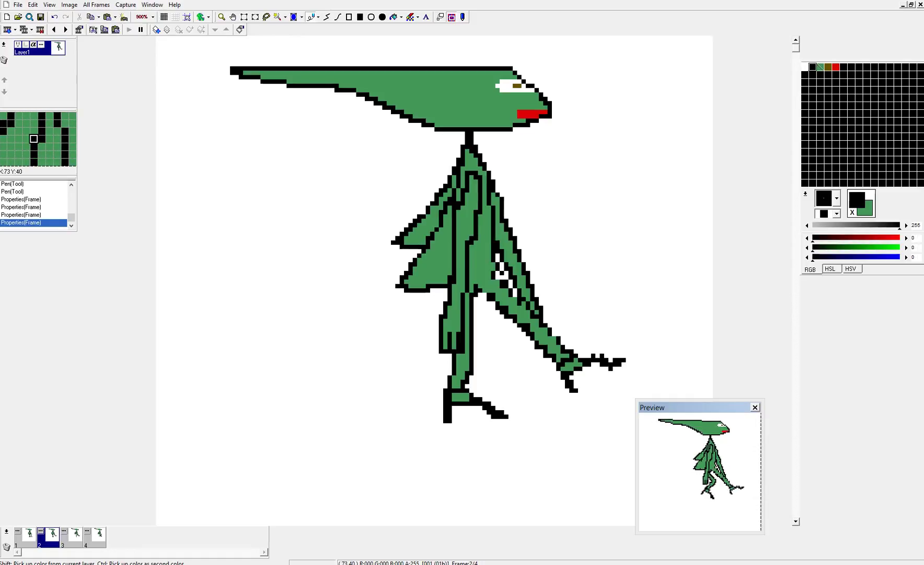
drag(476, 213, 484, 329)
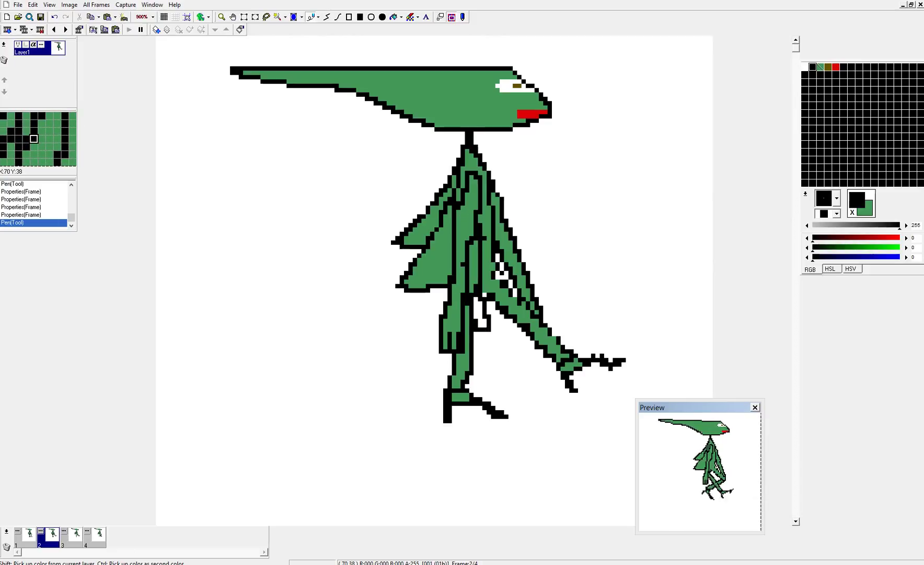
mouse_move(463, 208)
mouse_down()
mouse_move(472, 237)
mouse_move(458, 211)
mouse_up()
Step: Cover the old arm's outline with body green and erase the old hand beside the standing leg with white in frame 2
right_click(458, 234)
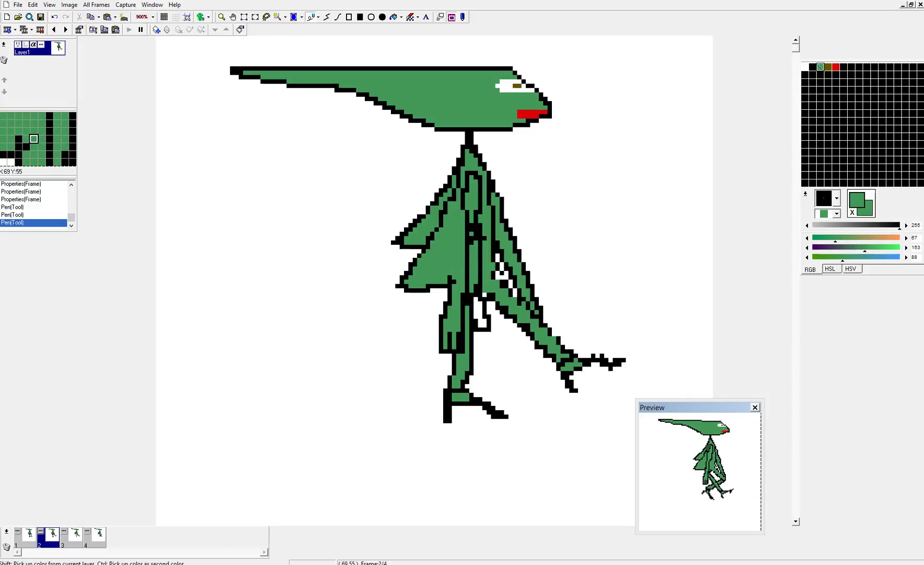
mouse_move(445, 312)
mouse_down()
mouse_move(449, 299)
mouse_move(441, 321)
mouse_move(450, 321)
mouse_up()
right_click(412, 311)
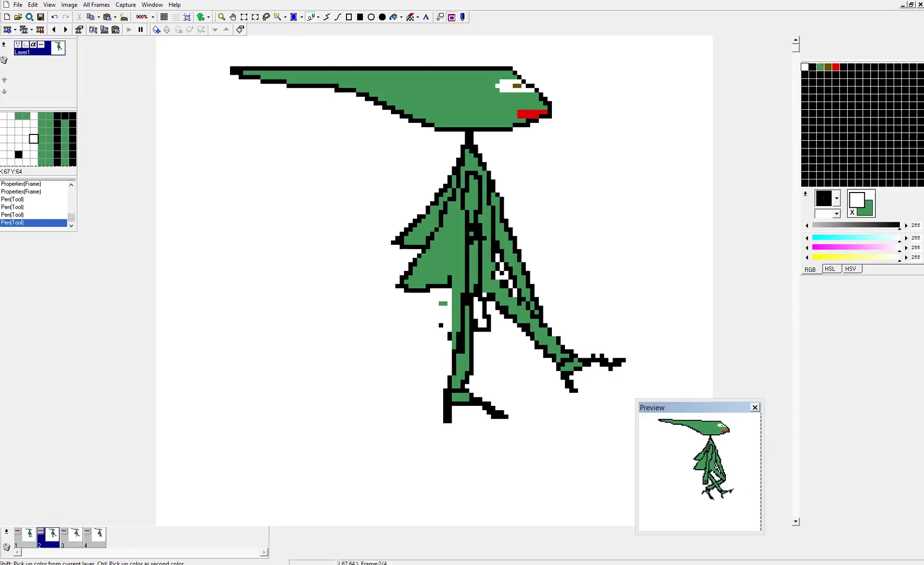
mouse_move(449, 317)
mouse_down()
mouse_move(441, 303)
mouse_move(445, 334)
mouse_move(454, 308)
mouse_up()
Step: Redraw the standing leg's back edge in black and fill the leg's interior with green in frame 2
right_click(454, 351)
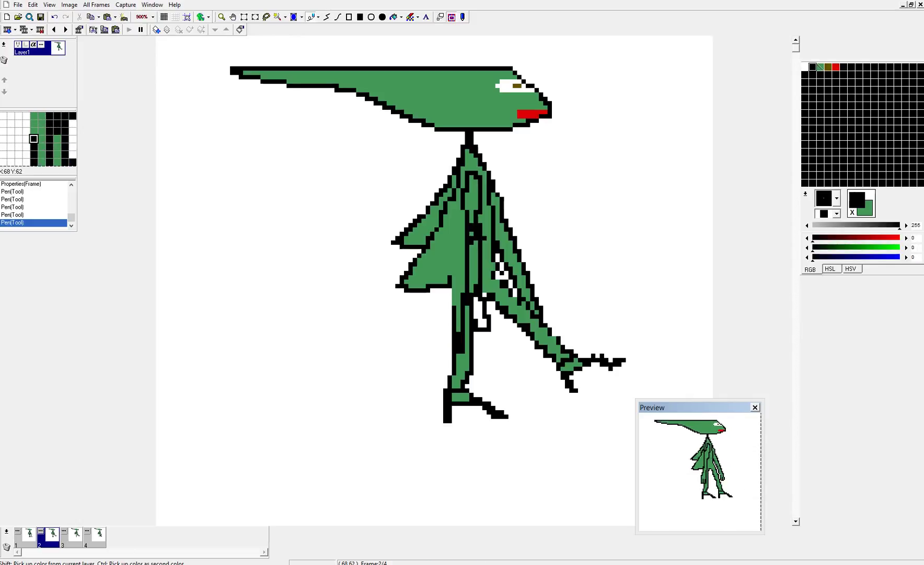
right_click(463, 355)
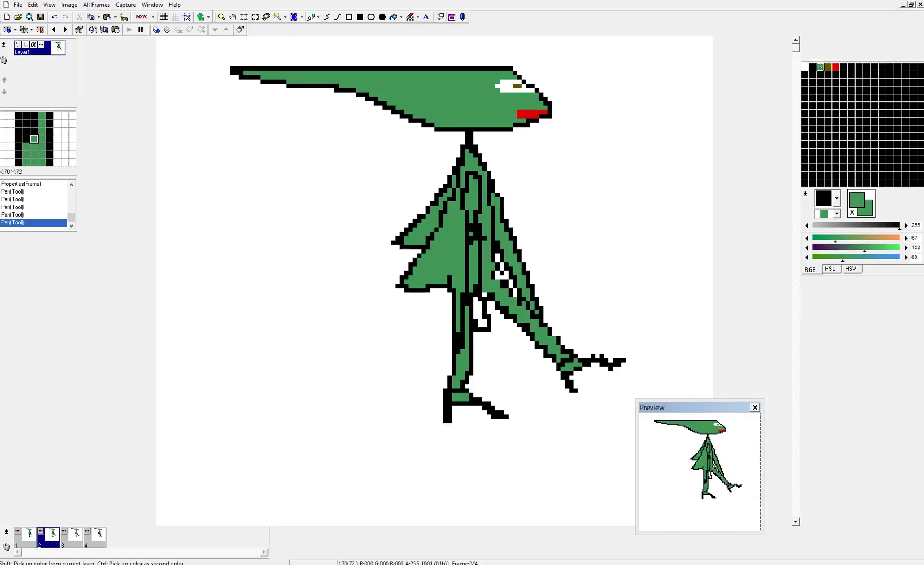
drag(462, 351, 463, 312)
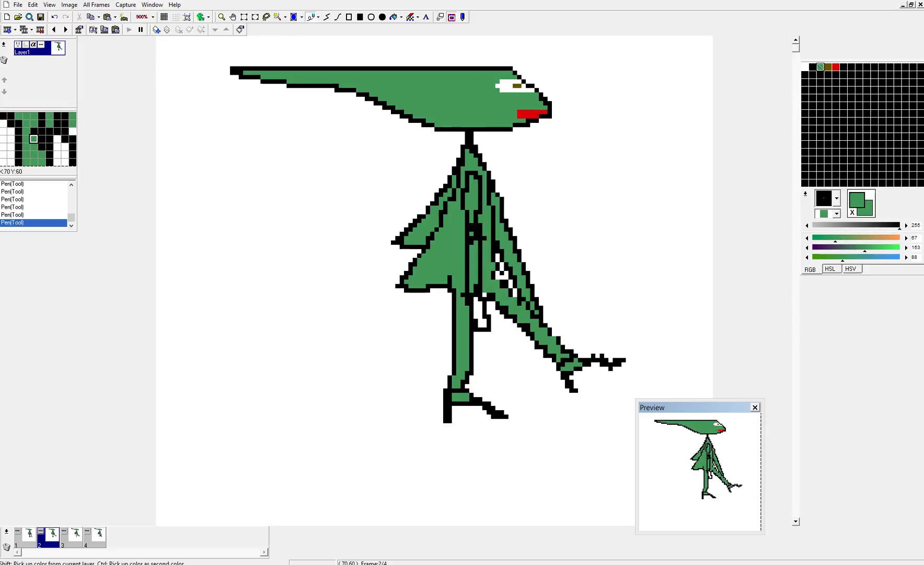
Step: Fill the new arm and hand with green and clean up the stray pixels along the arm's outline in frame 2
ctrl+click(475, 288)
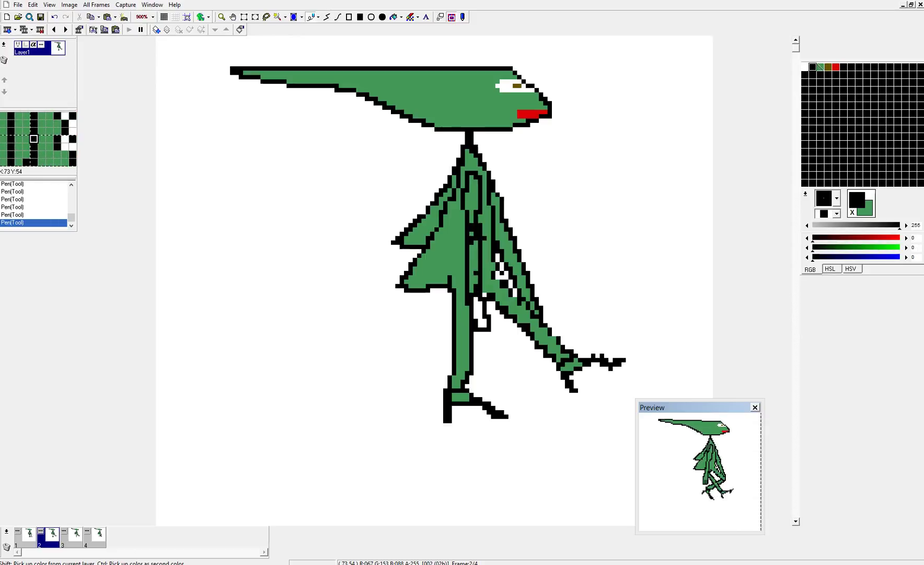
ctrl+click(476, 272)
drag(471, 296, 479, 316)
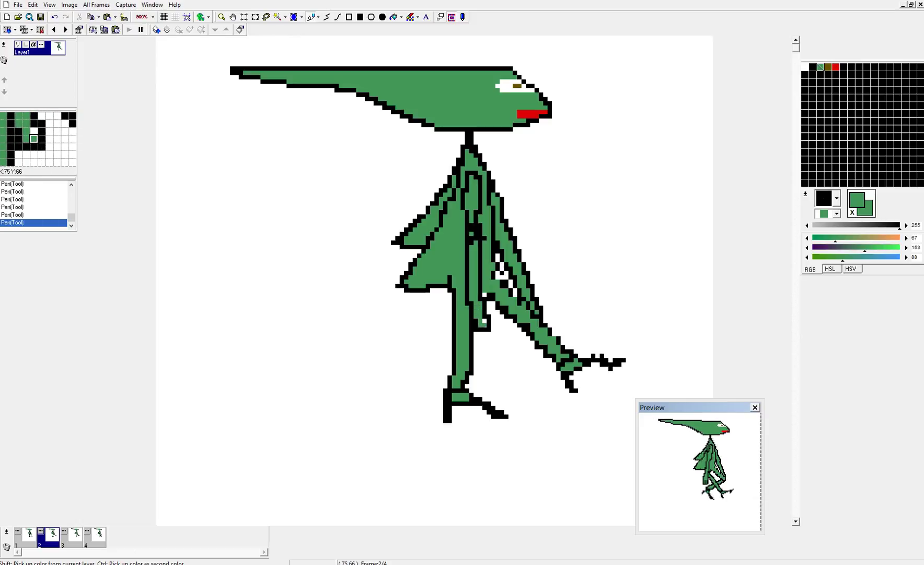
click(483, 325)
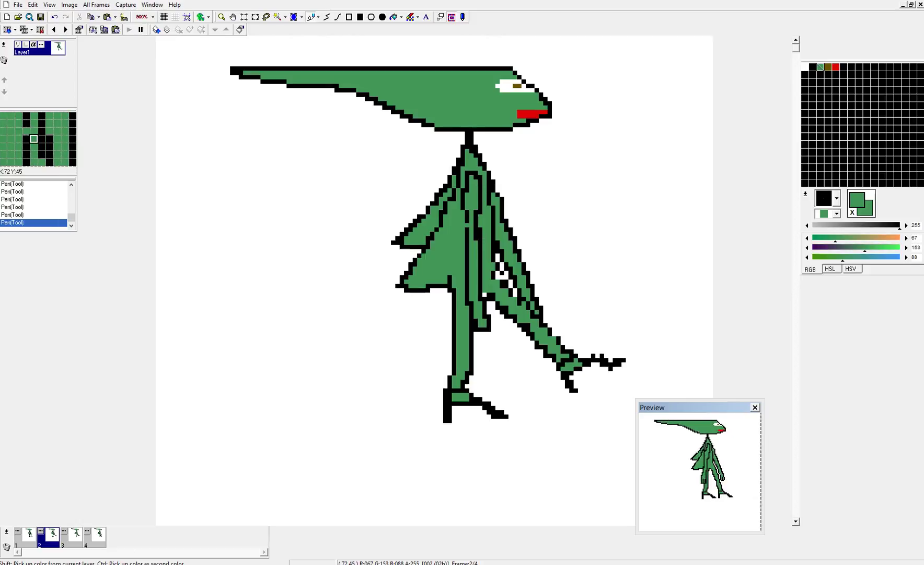
click(484, 239)
right_click(476, 234)
click(467, 226)
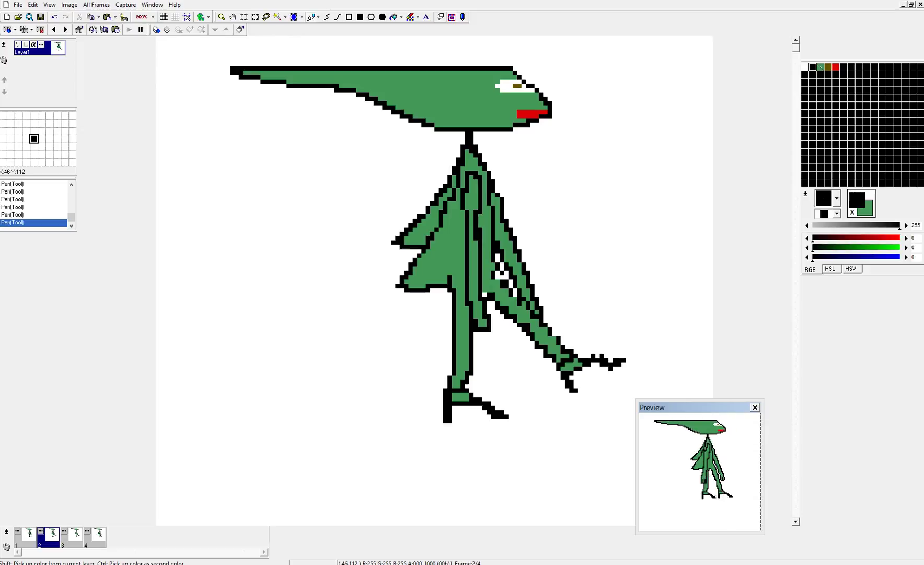
Step: In frame 3, lasso the near arm and move it forward over the front of the body
click(72, 537)
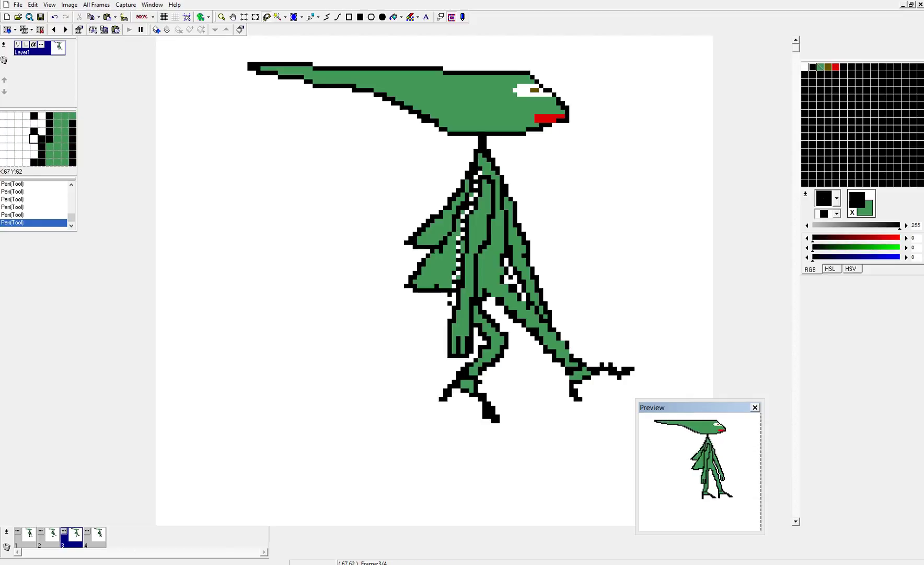
drag(451, 310, 443, 340)
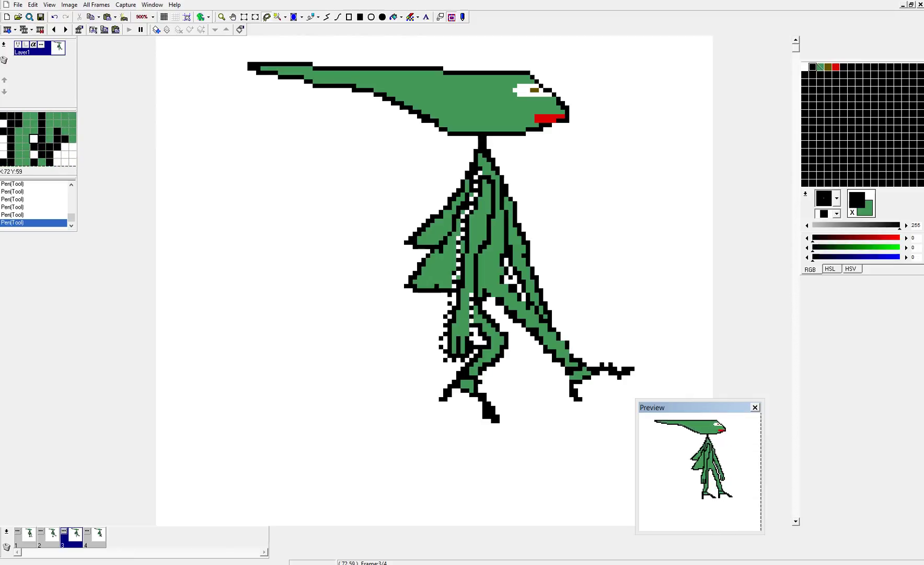
drag(476, 273, 491, 230)
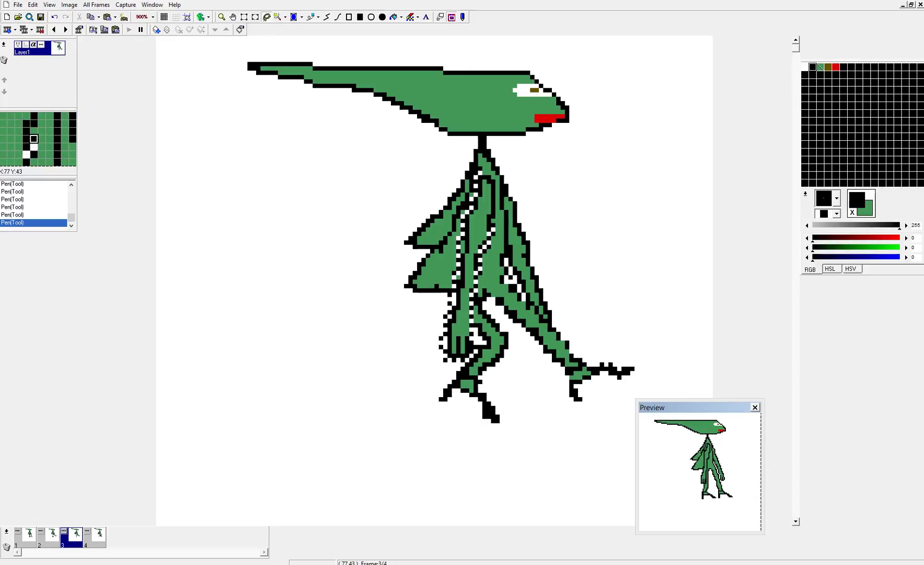
drag(489, 173, 485, 173)
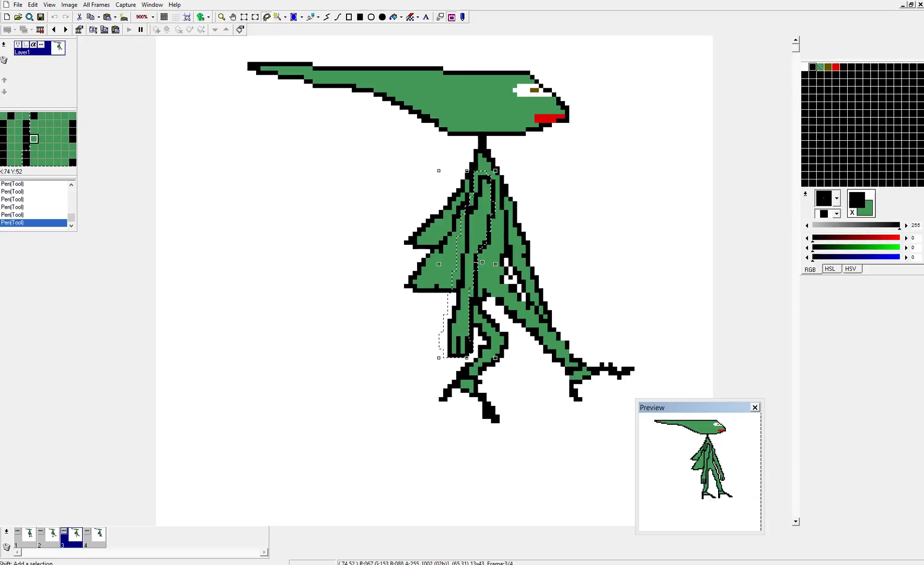
drag(450, 264, 513, 253)
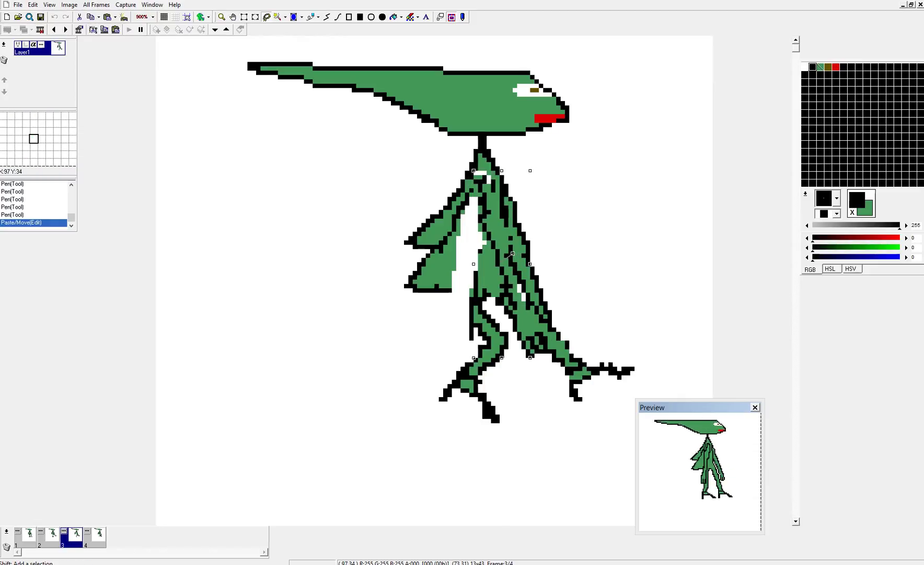
click(346, 183)
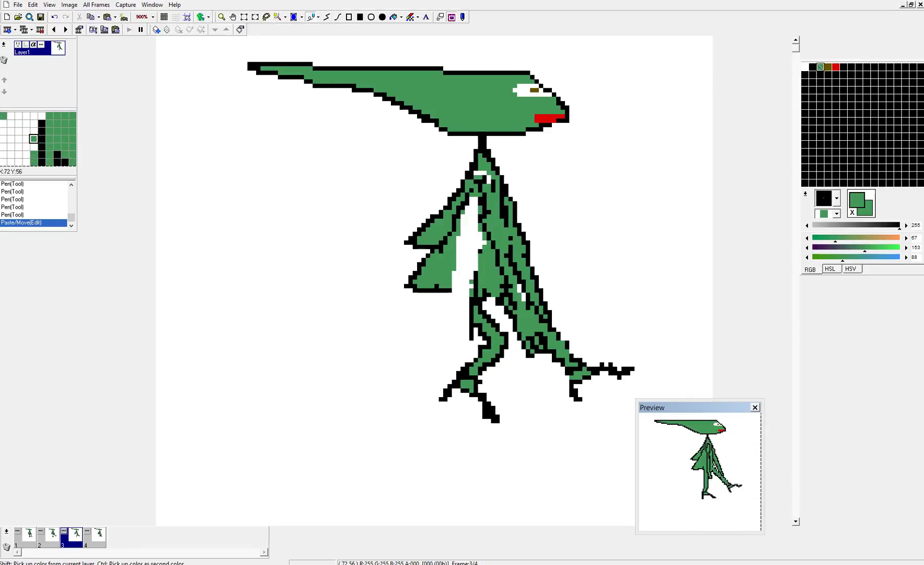
Step: Extend the lower wing's black bottom edge to the body and flood-fill the gap left by the moved arm with green
drag(459, 290, 489, 281)
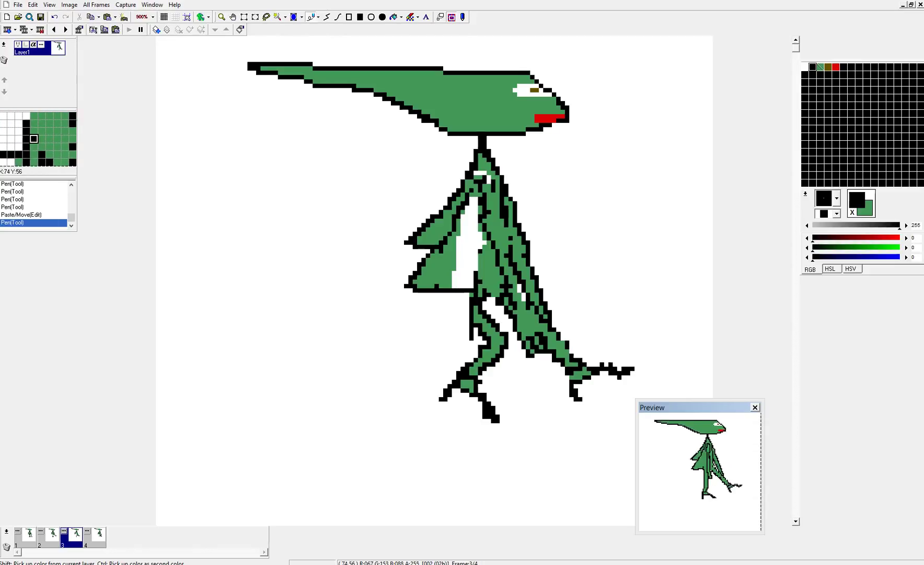
right_click(446, 273)
click(433, 286)
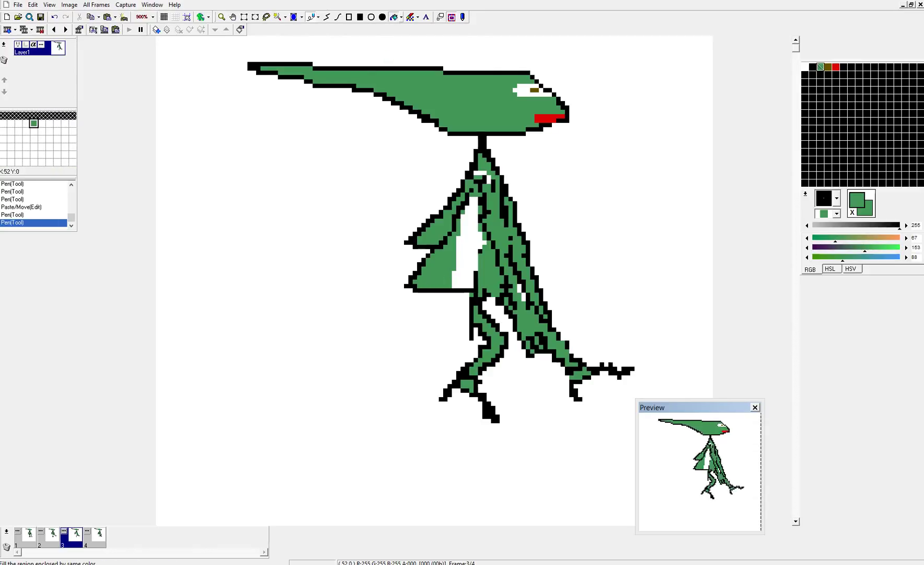
click(463, 264)
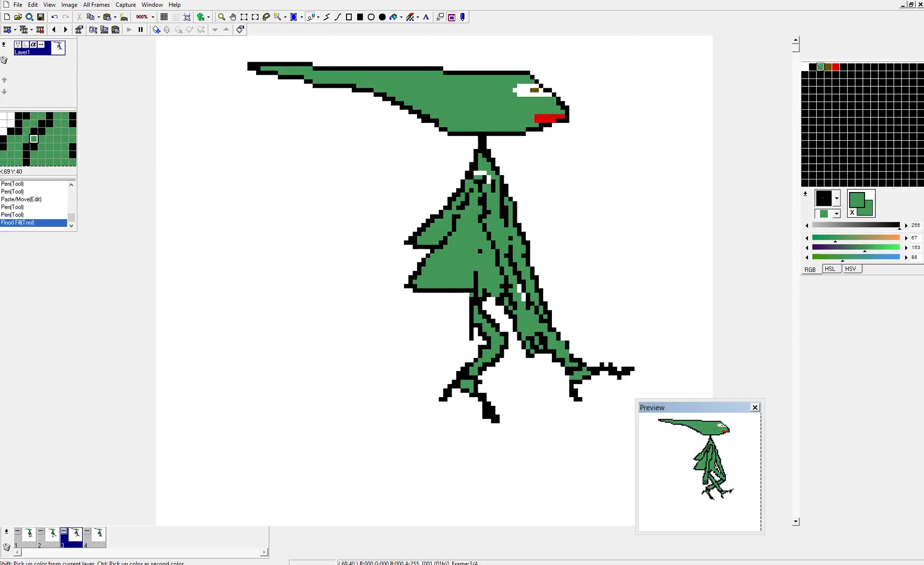
Step: Patch the white gaps at the shoulder and touch up the upper wing's outline in frame 3
right_click(458, 212)
drag(484, 178, 480, 178)
right_click(467, 186)
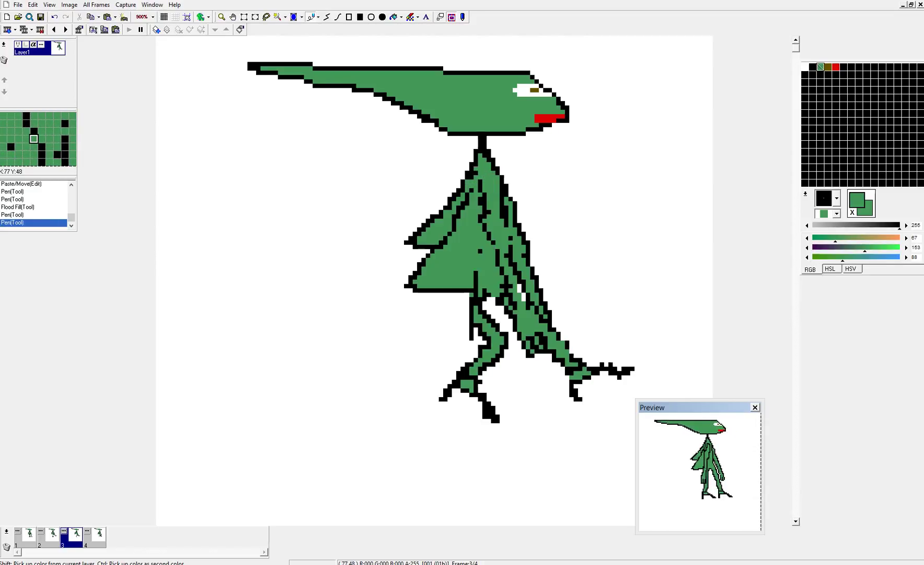
Step: Clean up the moved arm's outlines in frame 3 with black and green pixels where it overlaps the torso and far arm
right_click(511, 238)
drag(511, 221, 511, 243)
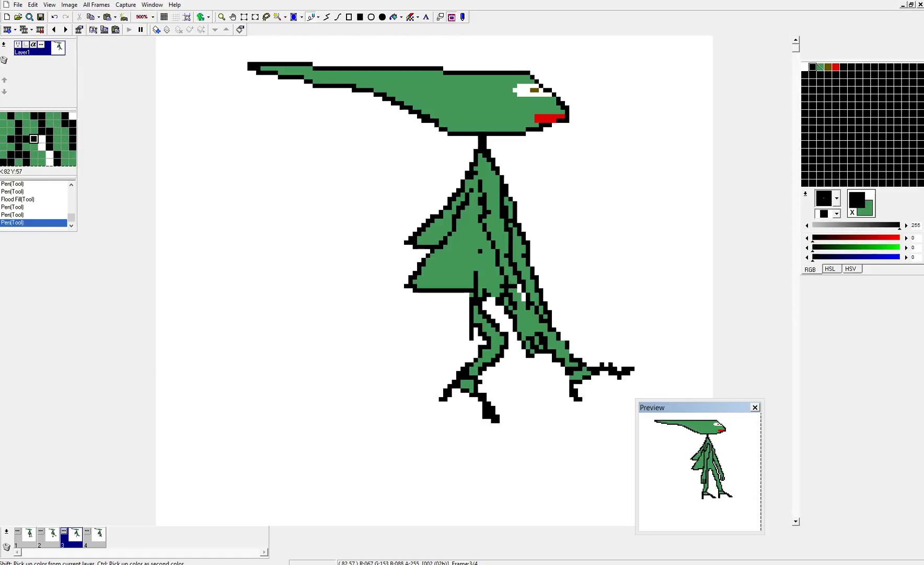
right_click(506, 253)
click(506, 253)
click(498, 251)
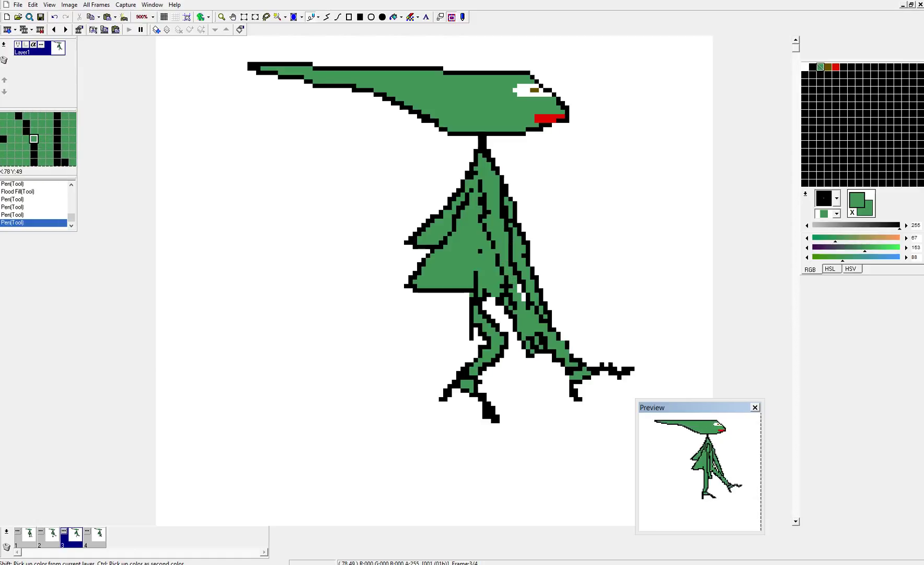
click(507, 284)
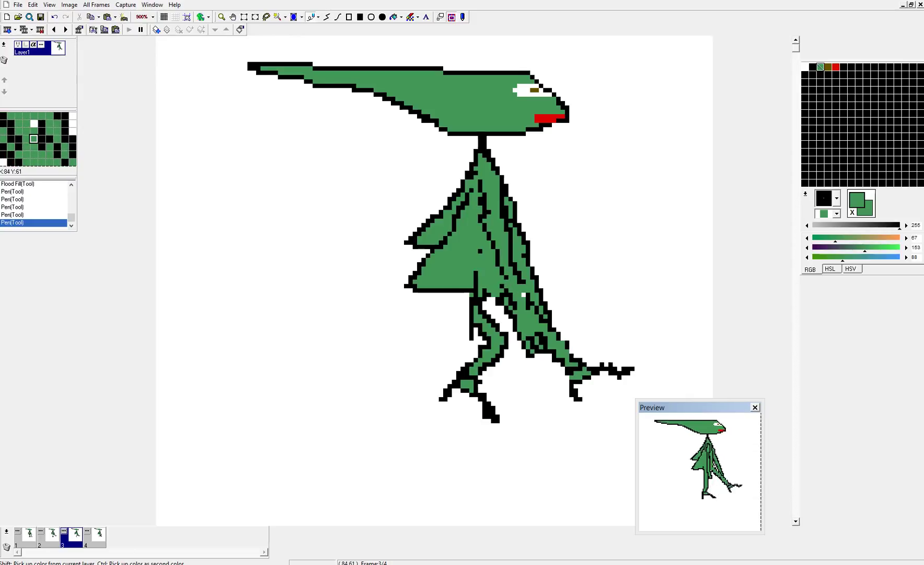
Step: Draw the moved arm's front edge down to the hand in black and close the remaining gaps in frame 3
right_click(528, 308)
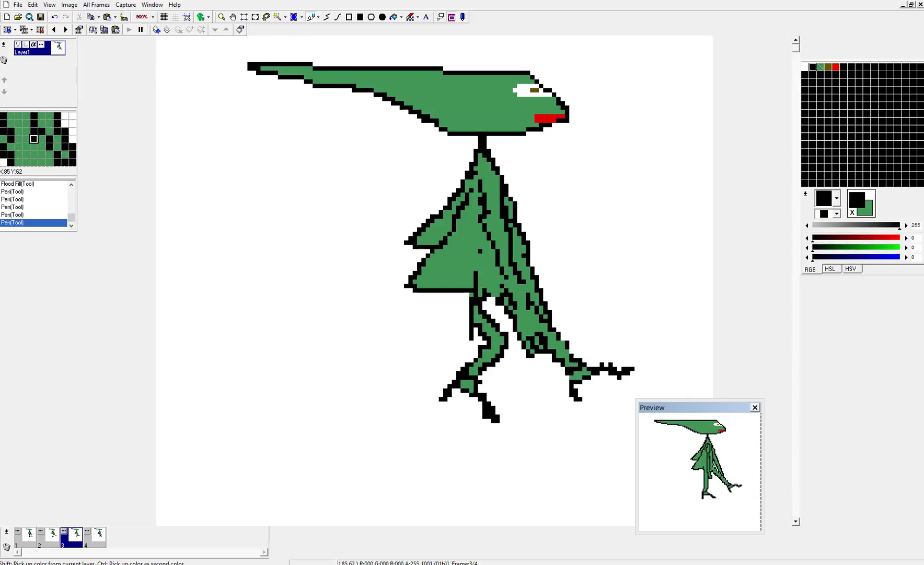
drag(528, 309, 532, 334)
drag(528, 291, 524, 290)
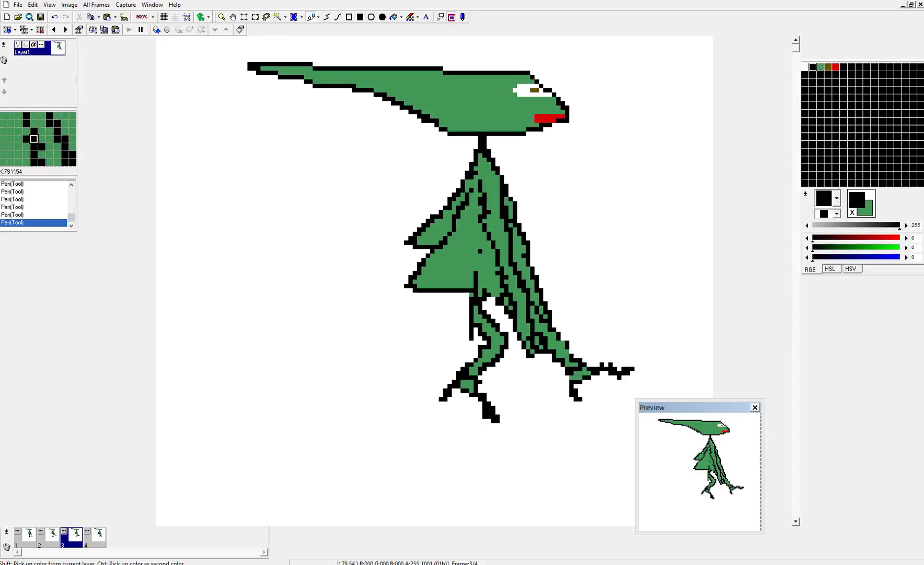
Step: Recolour the stray black pixel on the torso, close the torso's bottom edge, and erase the stray pixel between the legs in frame 3
right_click(468, 221)
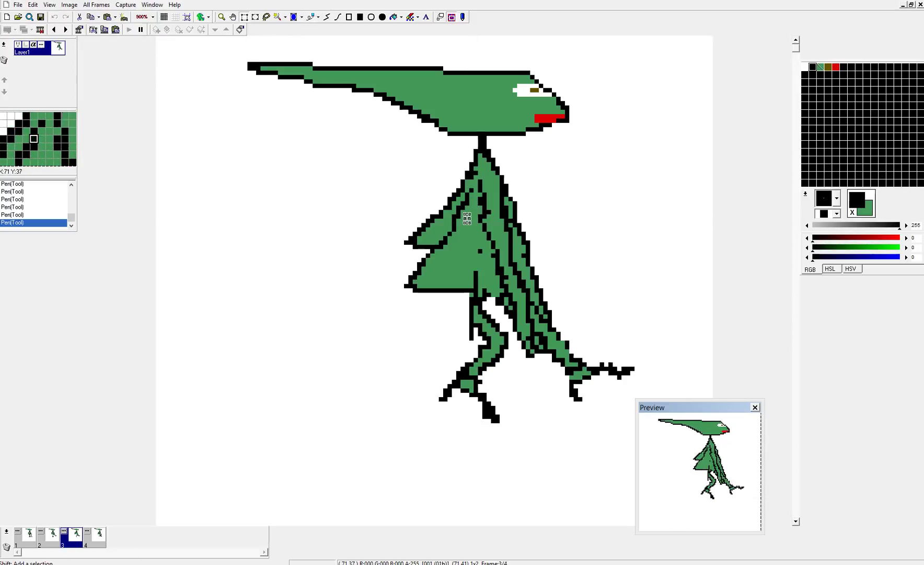
key(p)
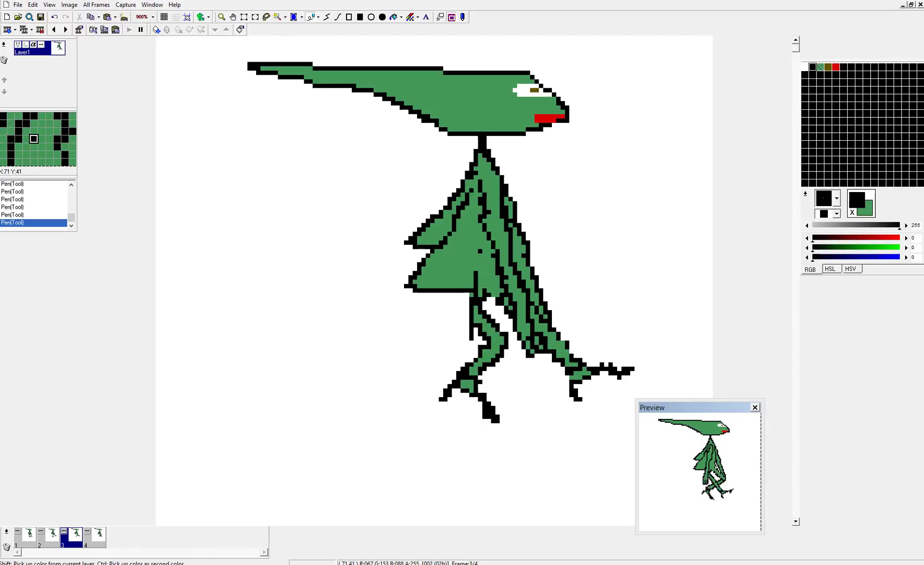
shift+click(463, 188)
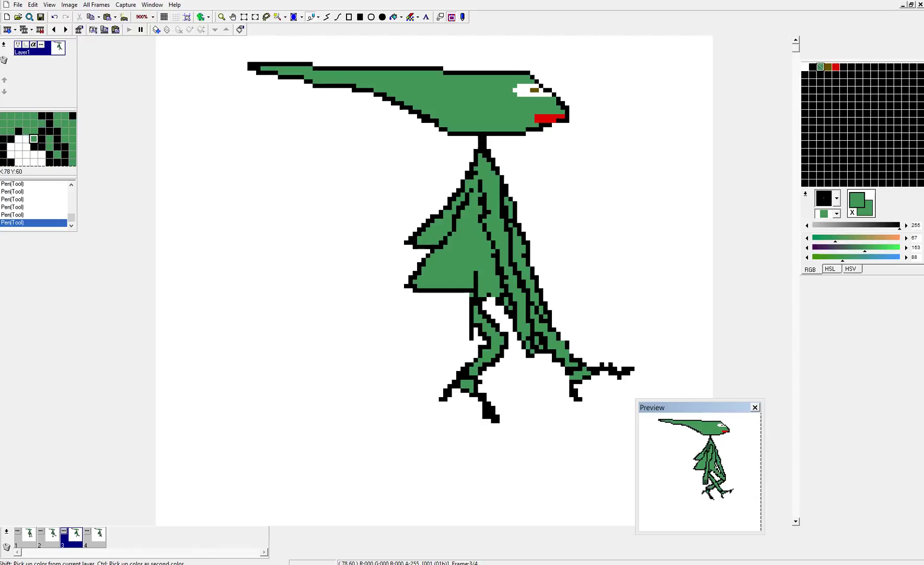
shift+click(496, 297)
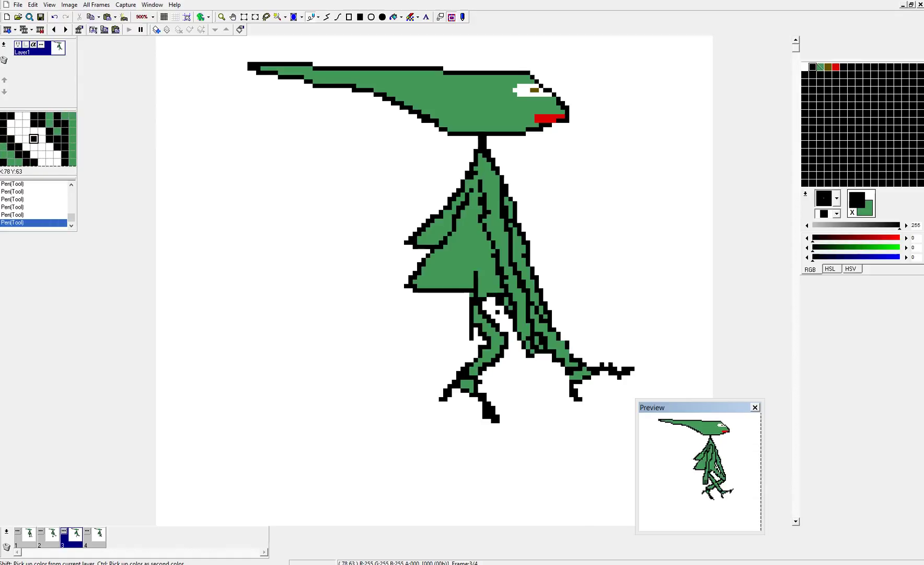
ctrl+click(497, 312)
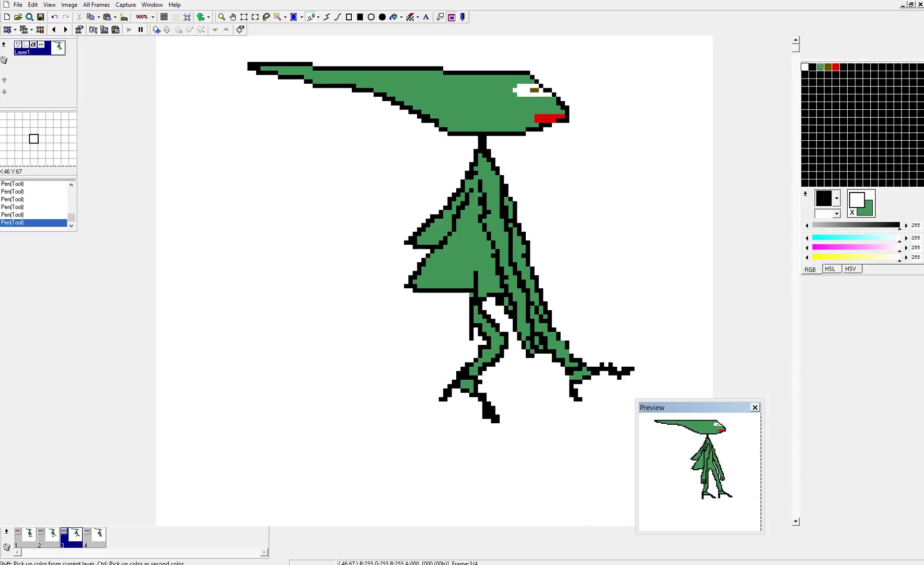
Step: Save the edited animation
click(18, 4)
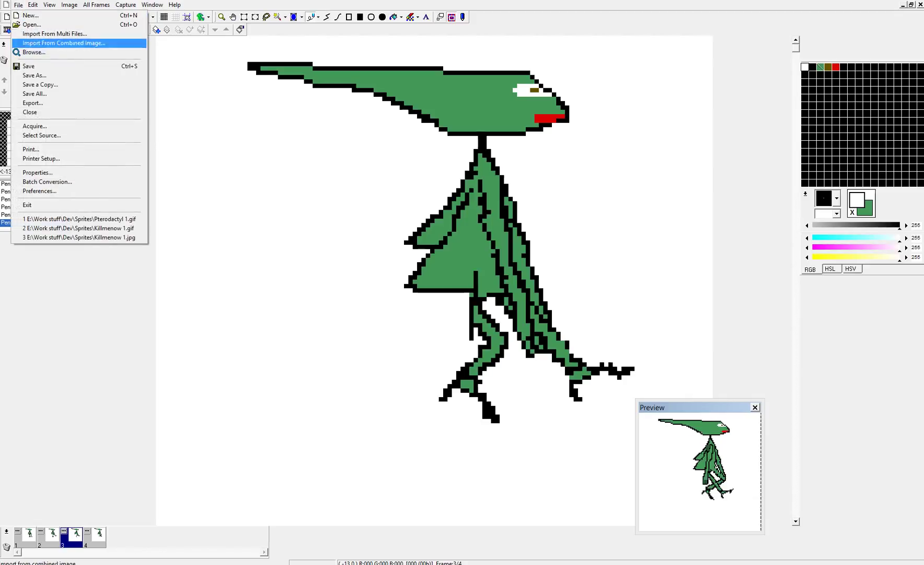
click(31, 66)
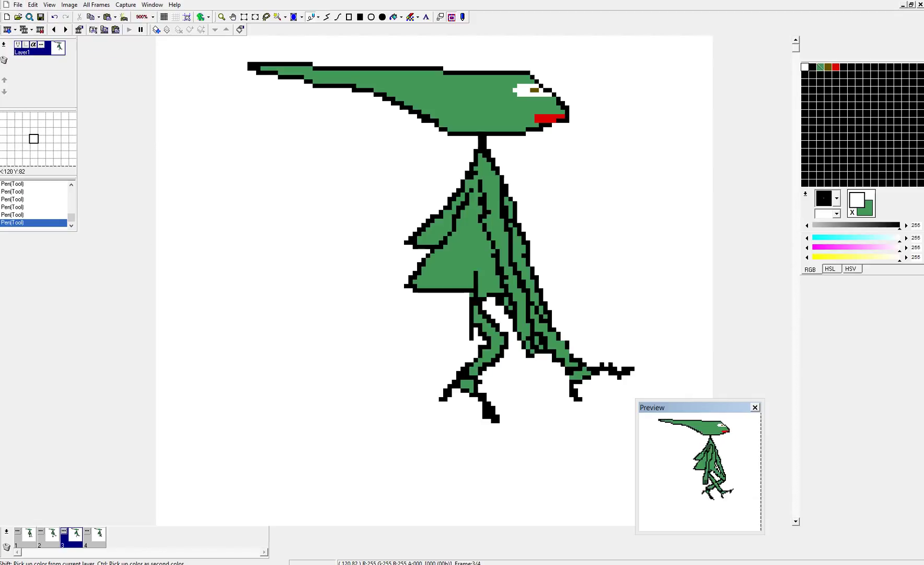
Step: Try other playback options for the animation preview to check the updated arm movement
right_click(682, 491)
click(714, 413)
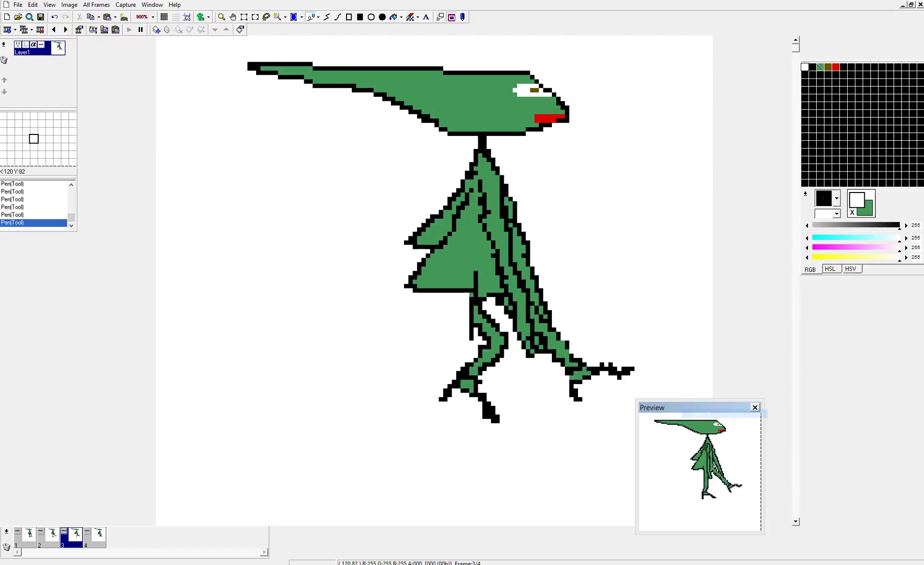
right_click(679, 486)
click(721, 399)
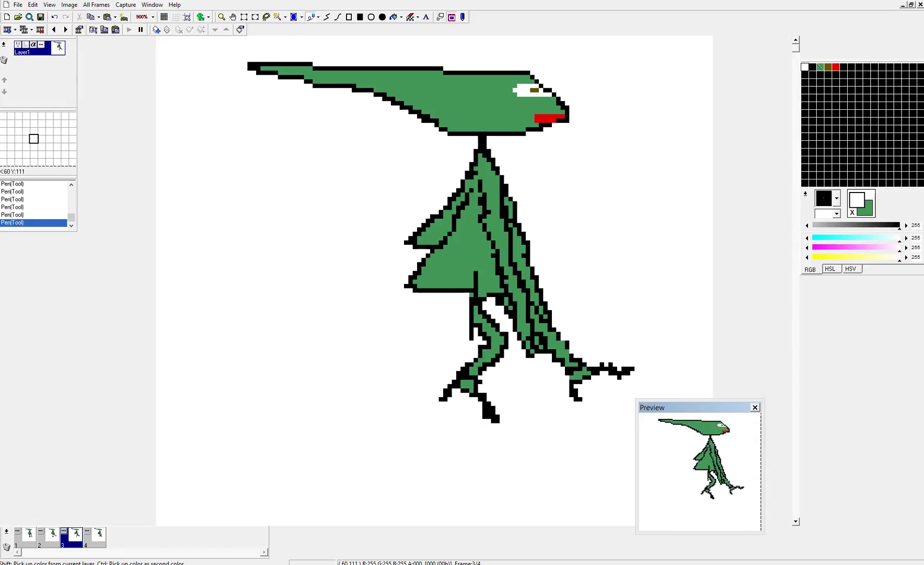
Step: Dock the animation preview and detach it again as a floating window over the canvas
right_click(710, 469)
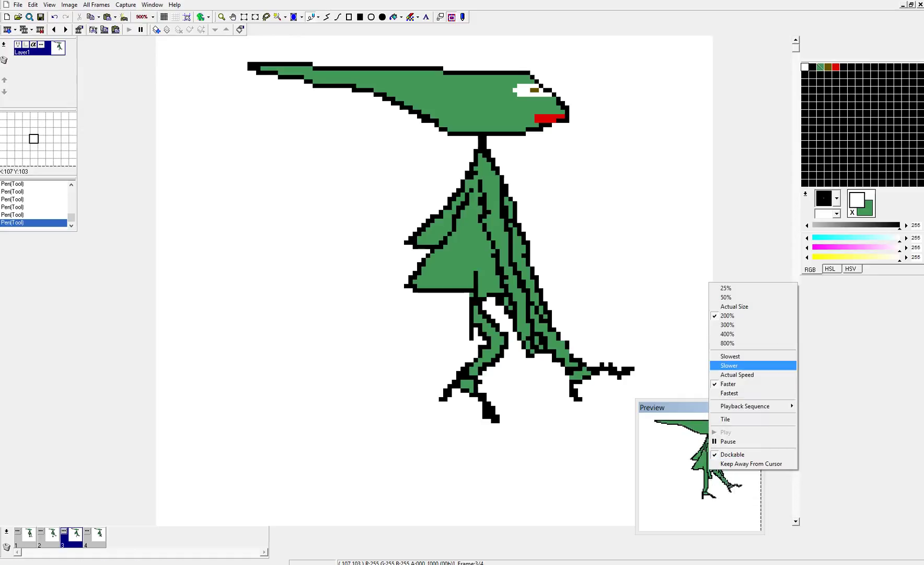
double_click(677, 407)
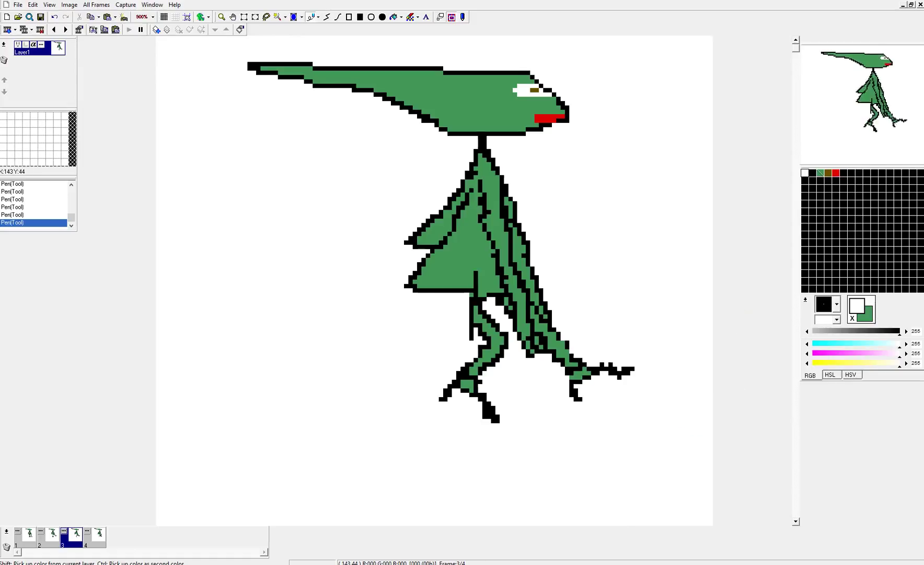
right_click(874, 79)
click(852, 40)
drag(852, 41, 366, 233)
Step: Magnify the animation preview to 800% and enlarge its window to show the whole creature walking
right_click(378, 233)
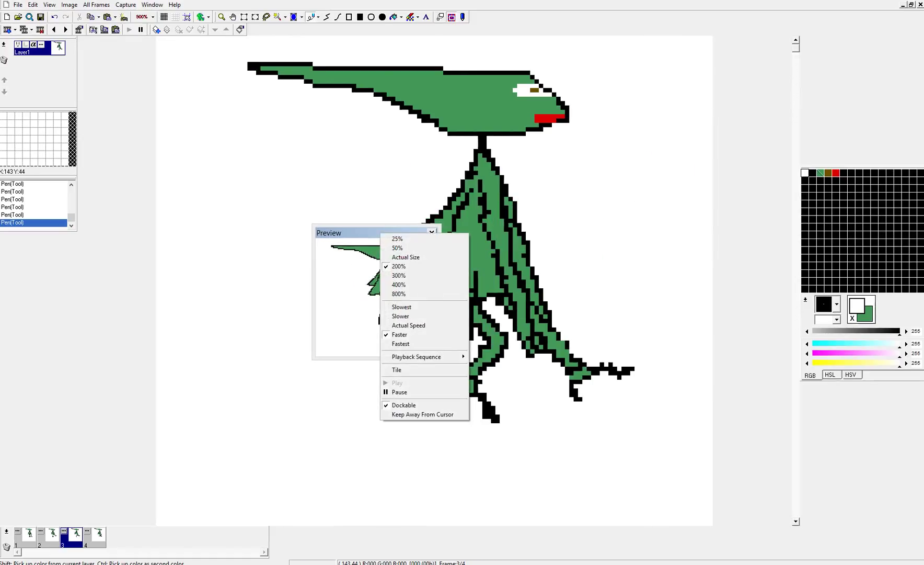
click(397, 294)
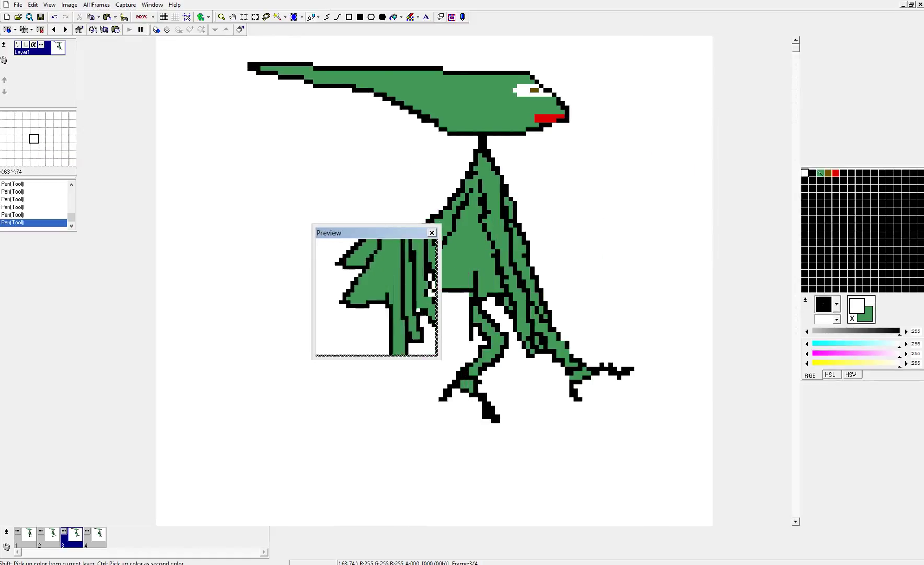
drag(440, 359, 645, 529)
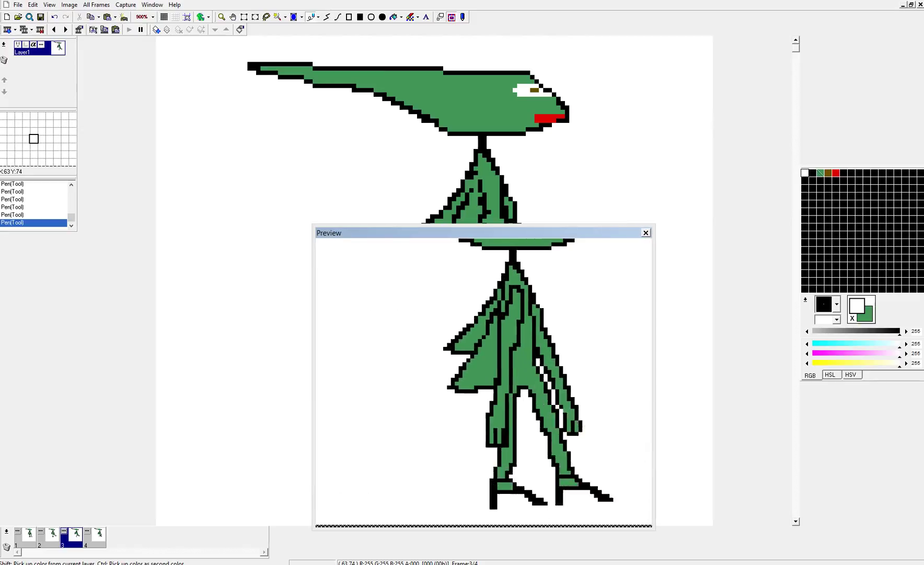
drag(356, 233, 269, 90)
drag(567, 386, 680, 537)
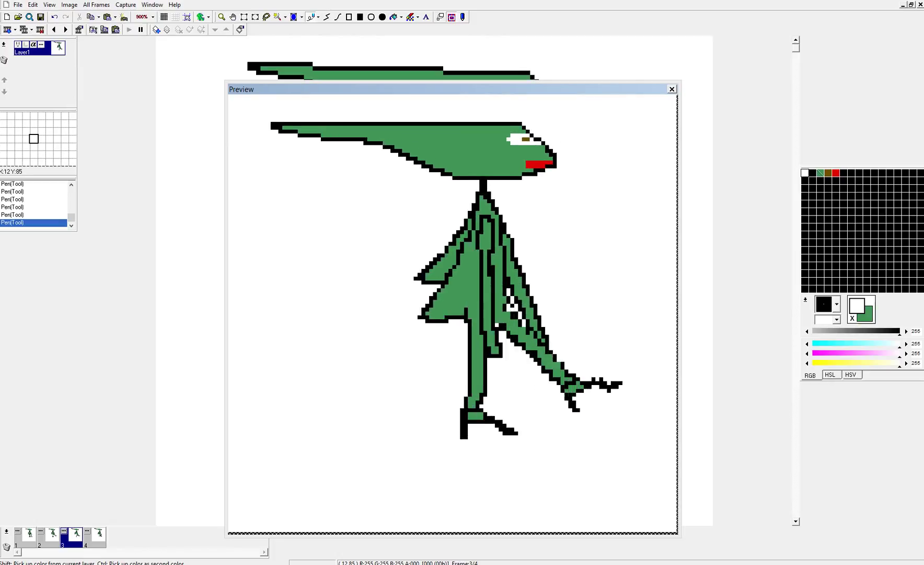
Step: Return the animation preview to actual size in a small window fitted to the image, placed below the creature's legs
right_click(496, 242)
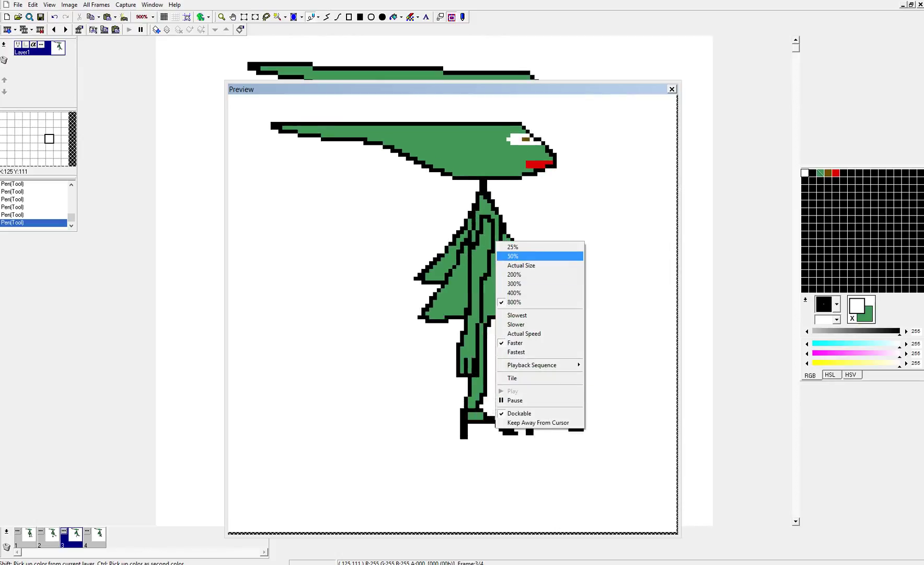
click(514, 255)
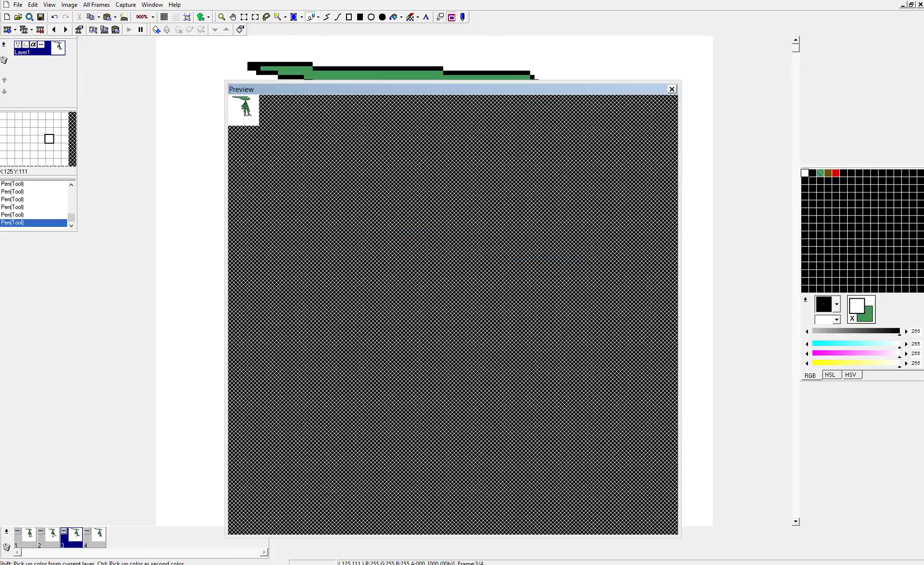
right_click(242, 101)
click(265, 135)
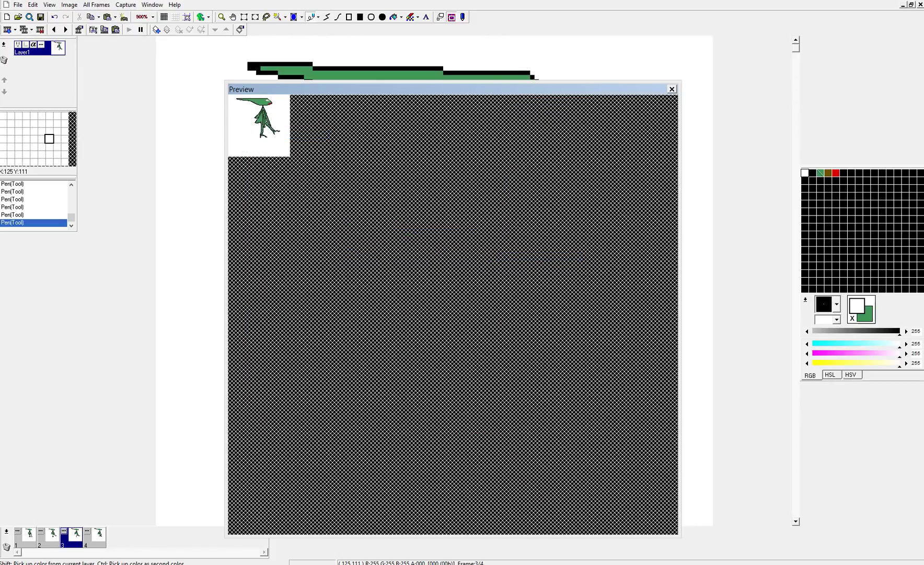
drag(681, 537, 291, 157)
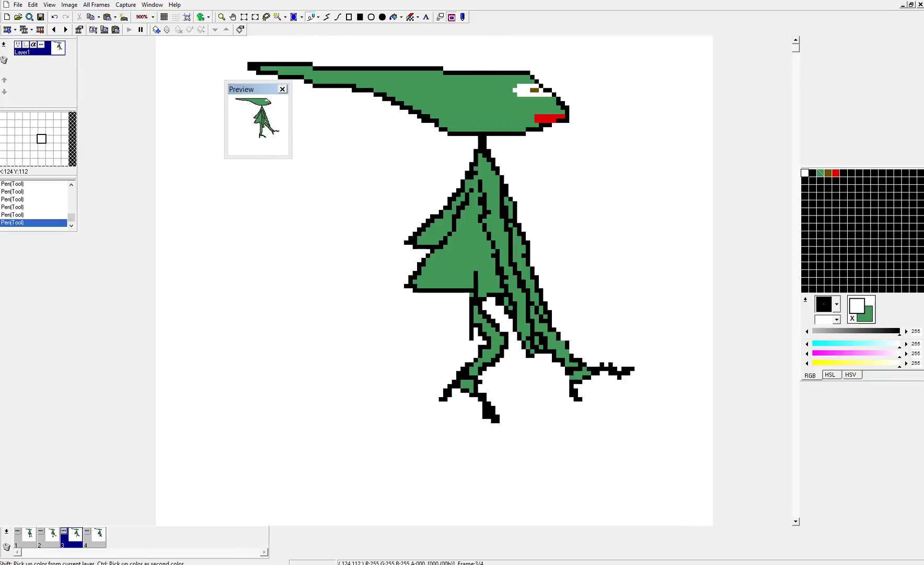
drag(246, 89, 540, 428)
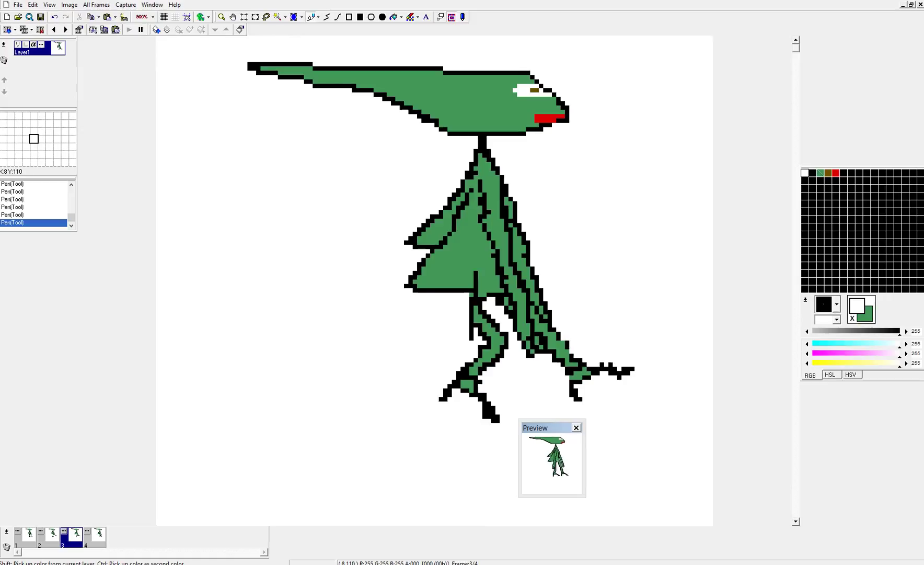